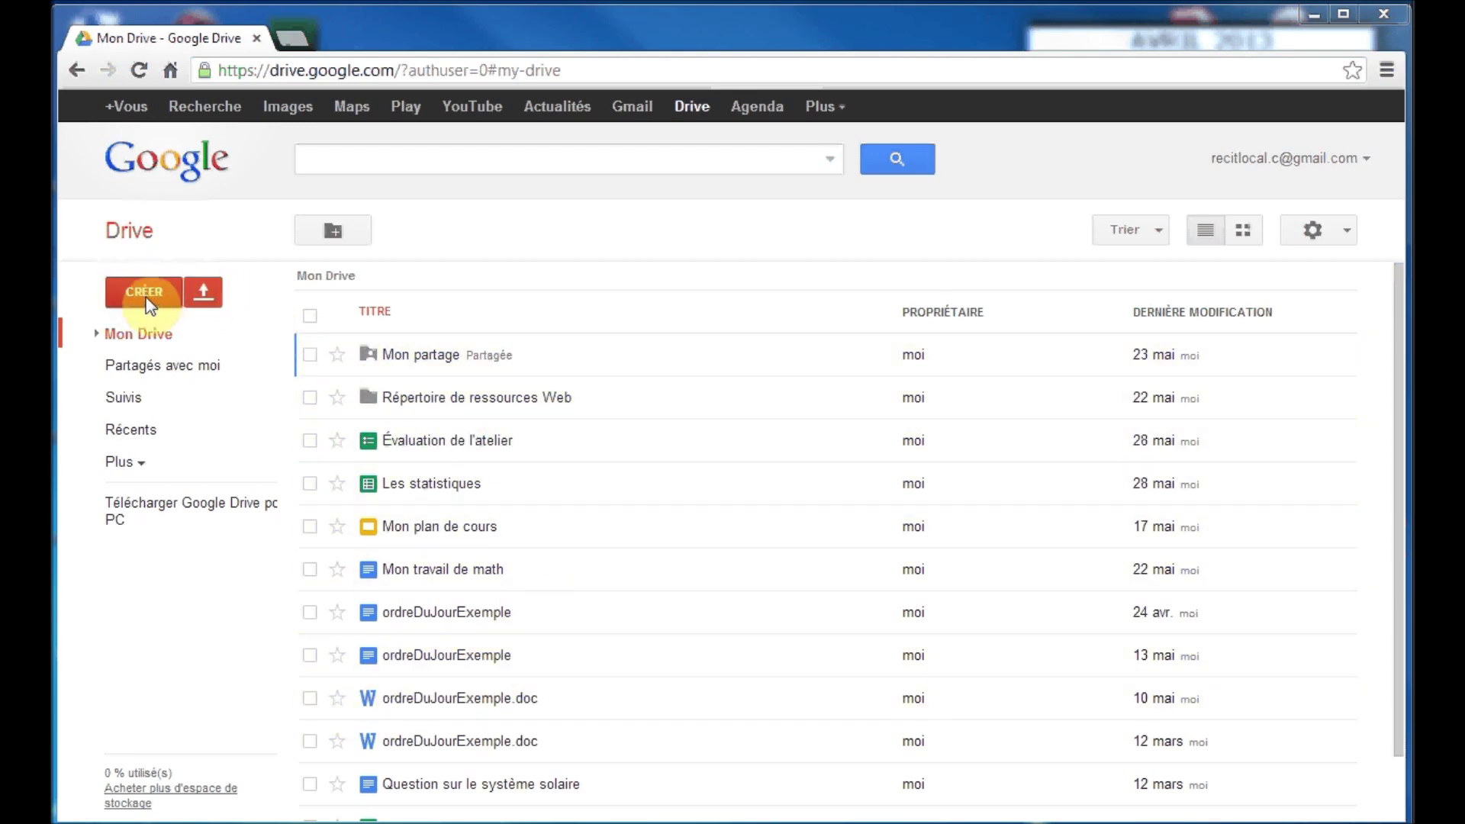
Create a new form in Drive and title it "Questionnaire sur le système solaire"
click(122, 299)
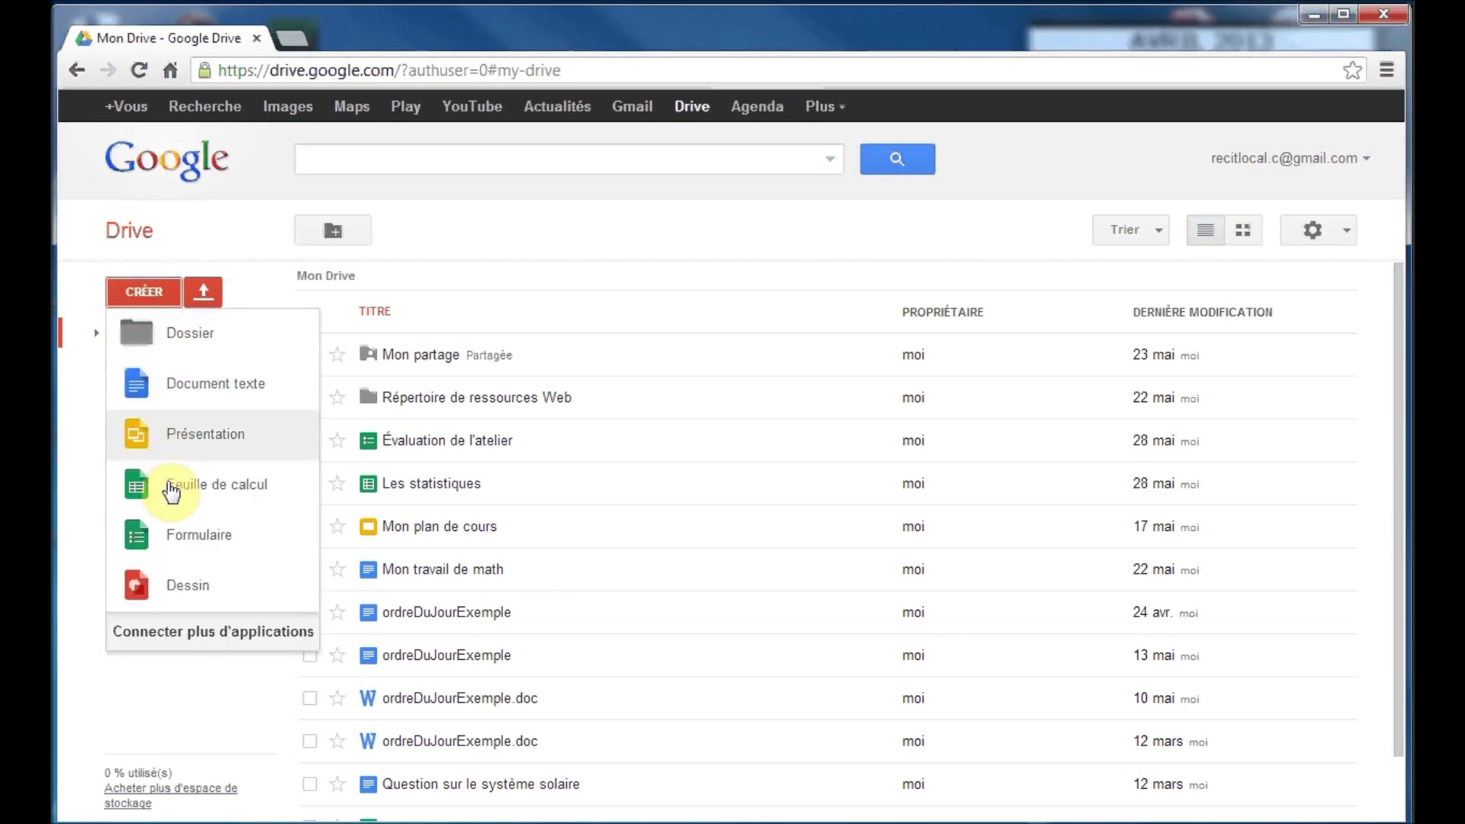
click(187, 542)
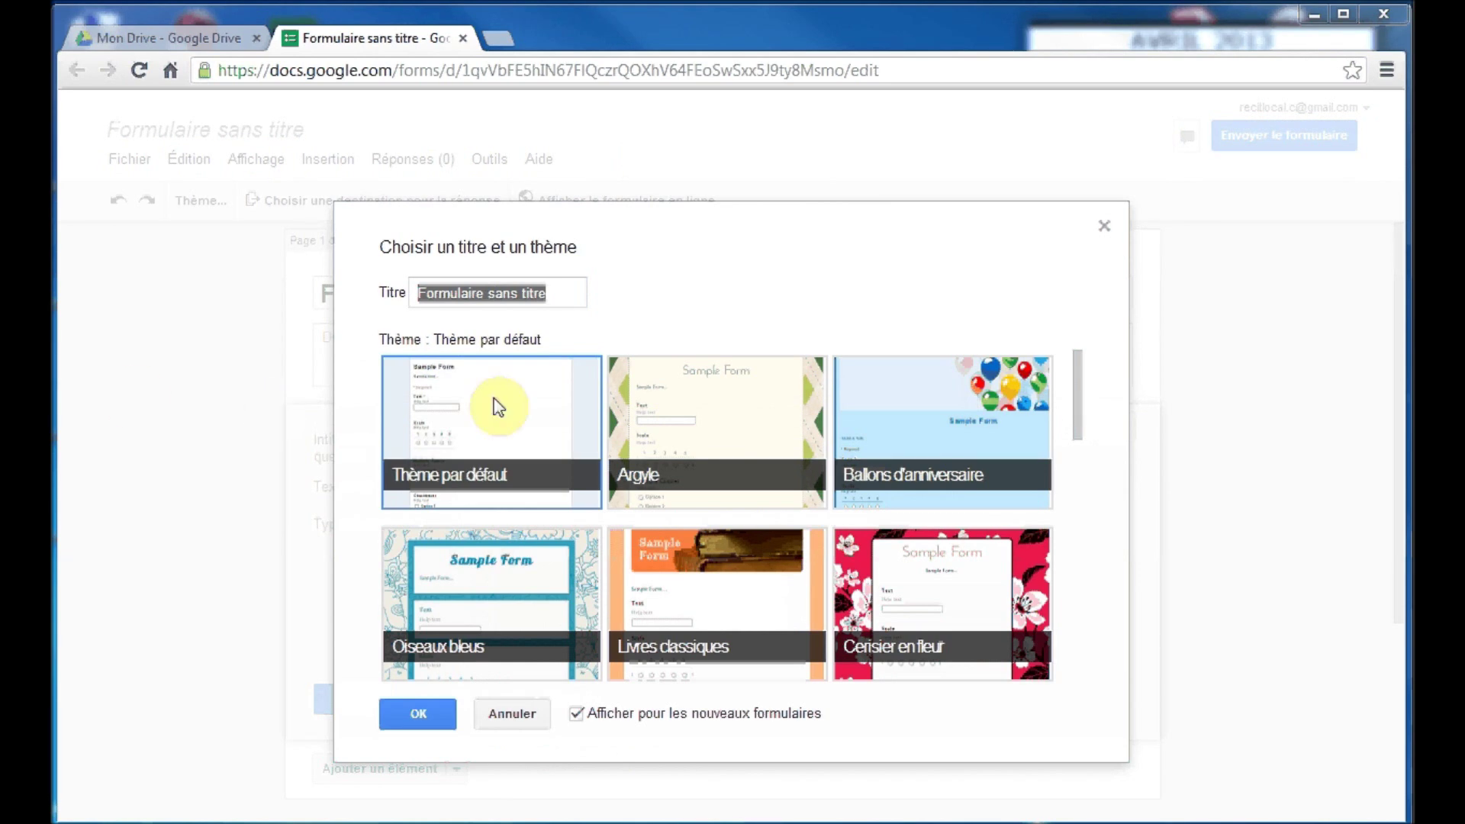
drag(554, 295, 339, 282)
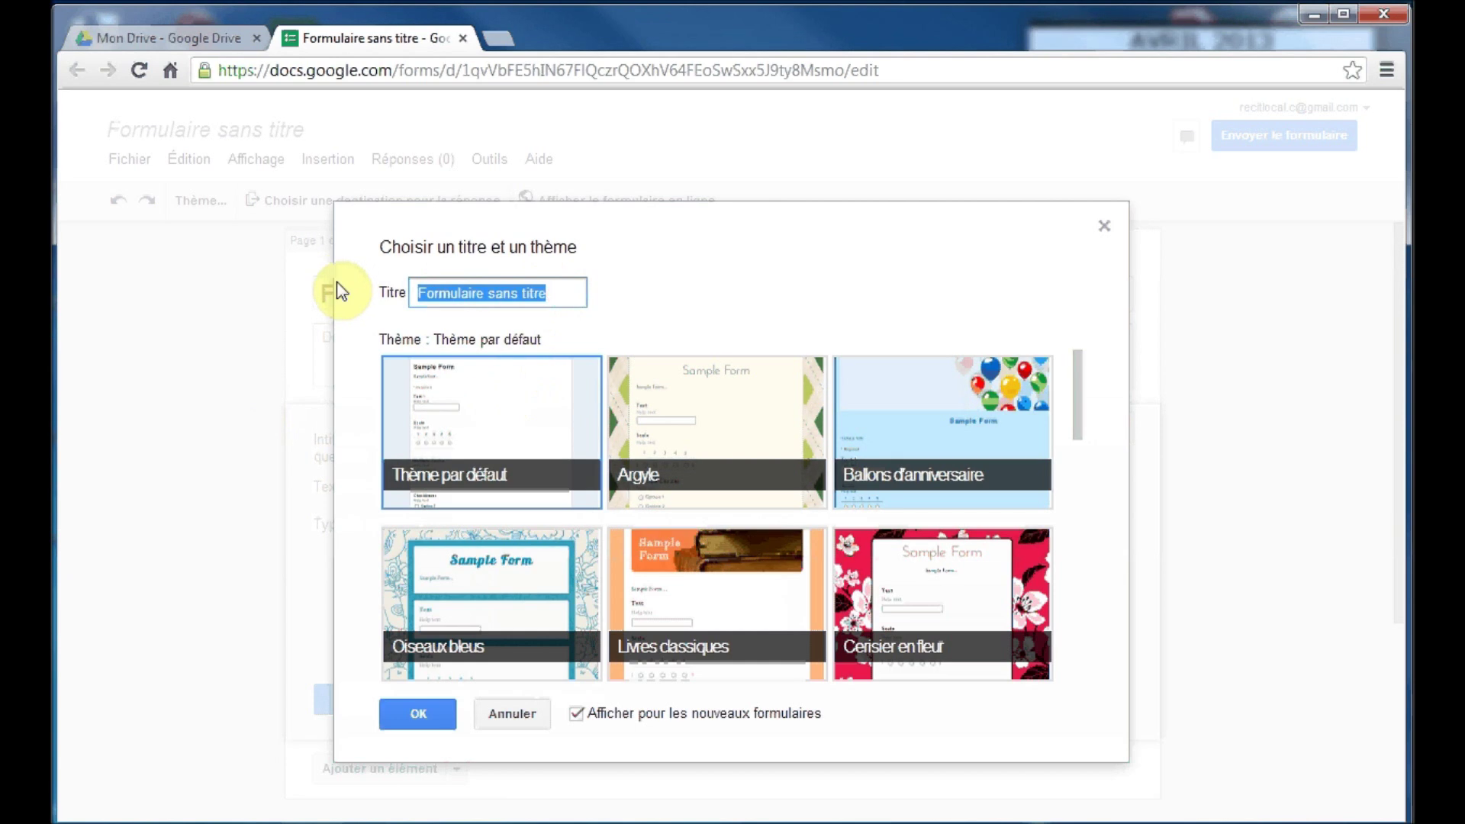
text(Questionnaire sur le système solaire)
key(Home)
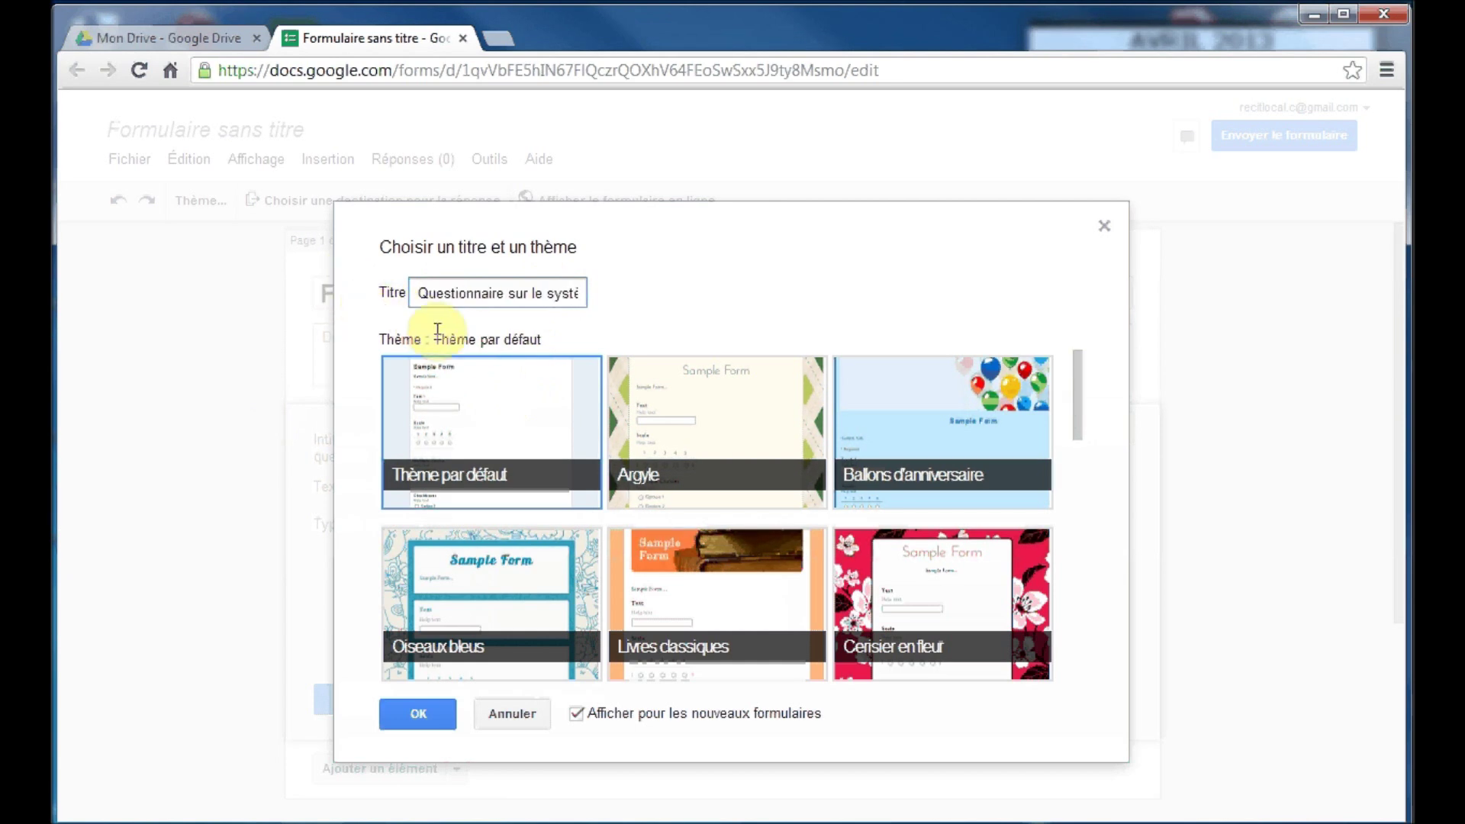
Browse the available form themes, choose "Thème par défaut" and confirm the form setup
click(494, 402)
click(672, 426)
click(918, 423)
click(926, 545)
scroll(927, 544, down, 6)
scroll(927, 547, up, 1)
scroll(927, 546, up, 5)
click(460, 431)
click(418, 721)
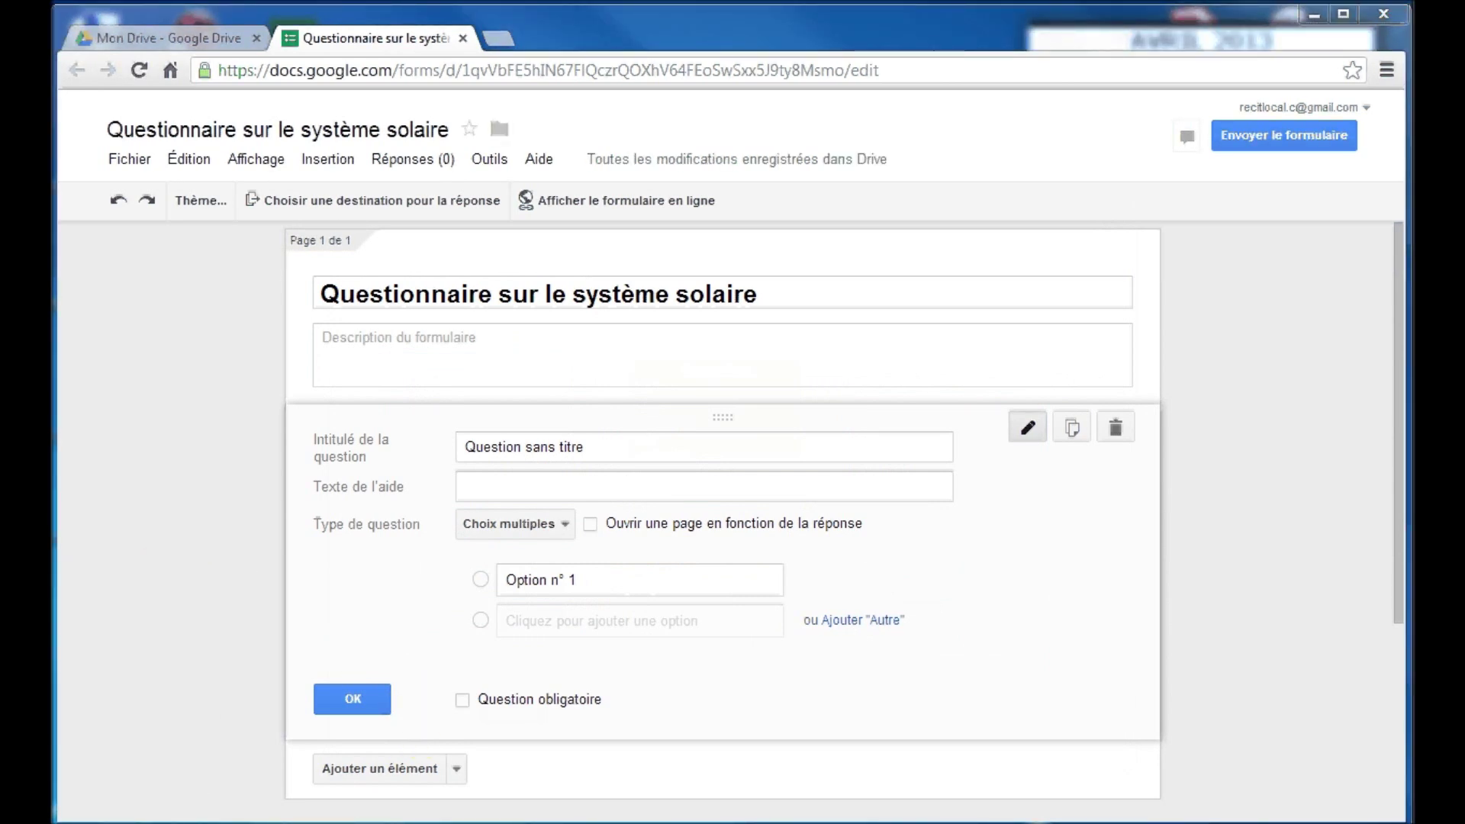
Enter the form description "Questionnaire pour évaluer les connaissances antérieures des élèves sur le système solaire."
click(383, 290)
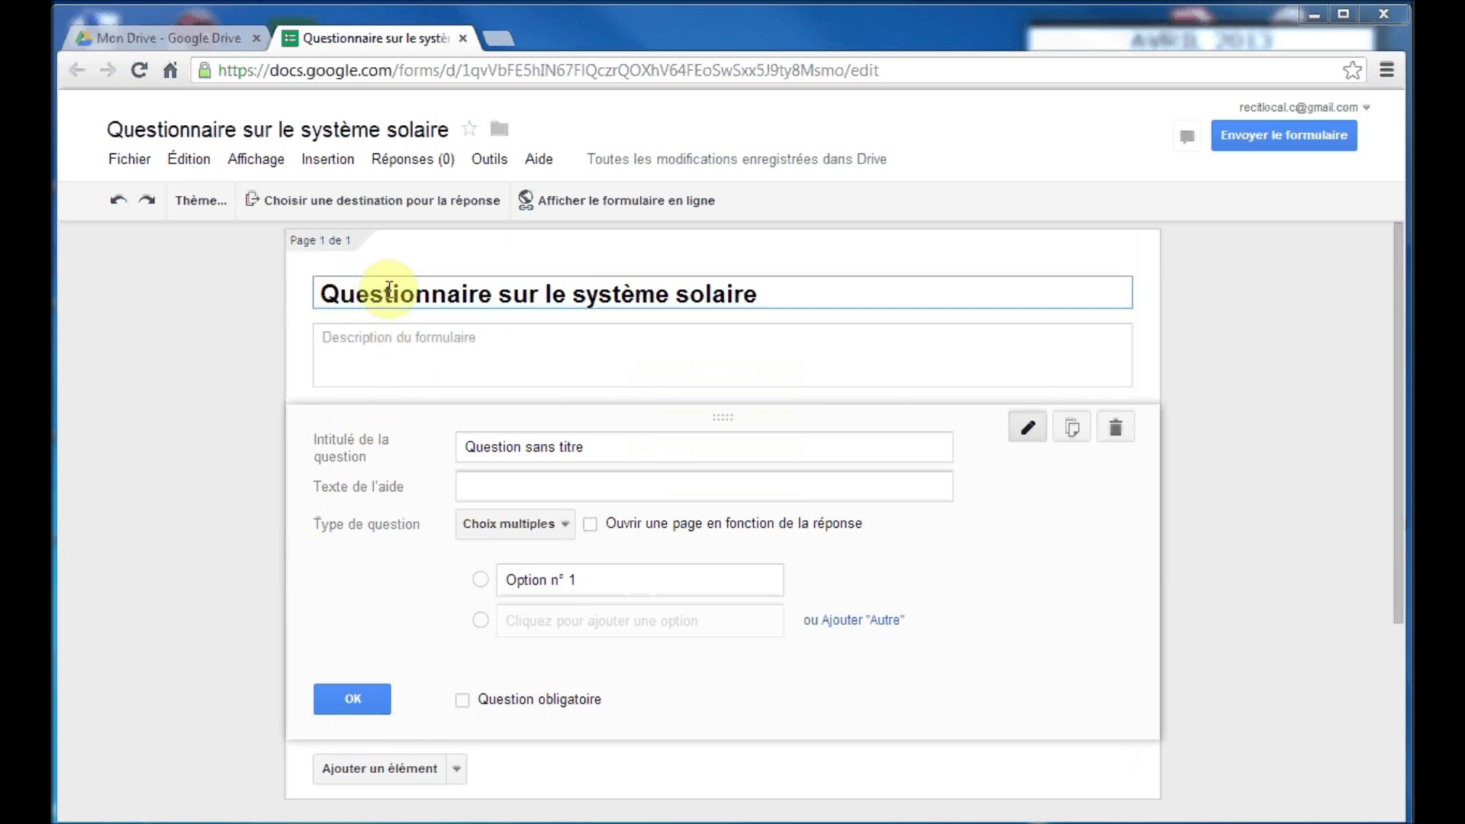
click(379, 329)
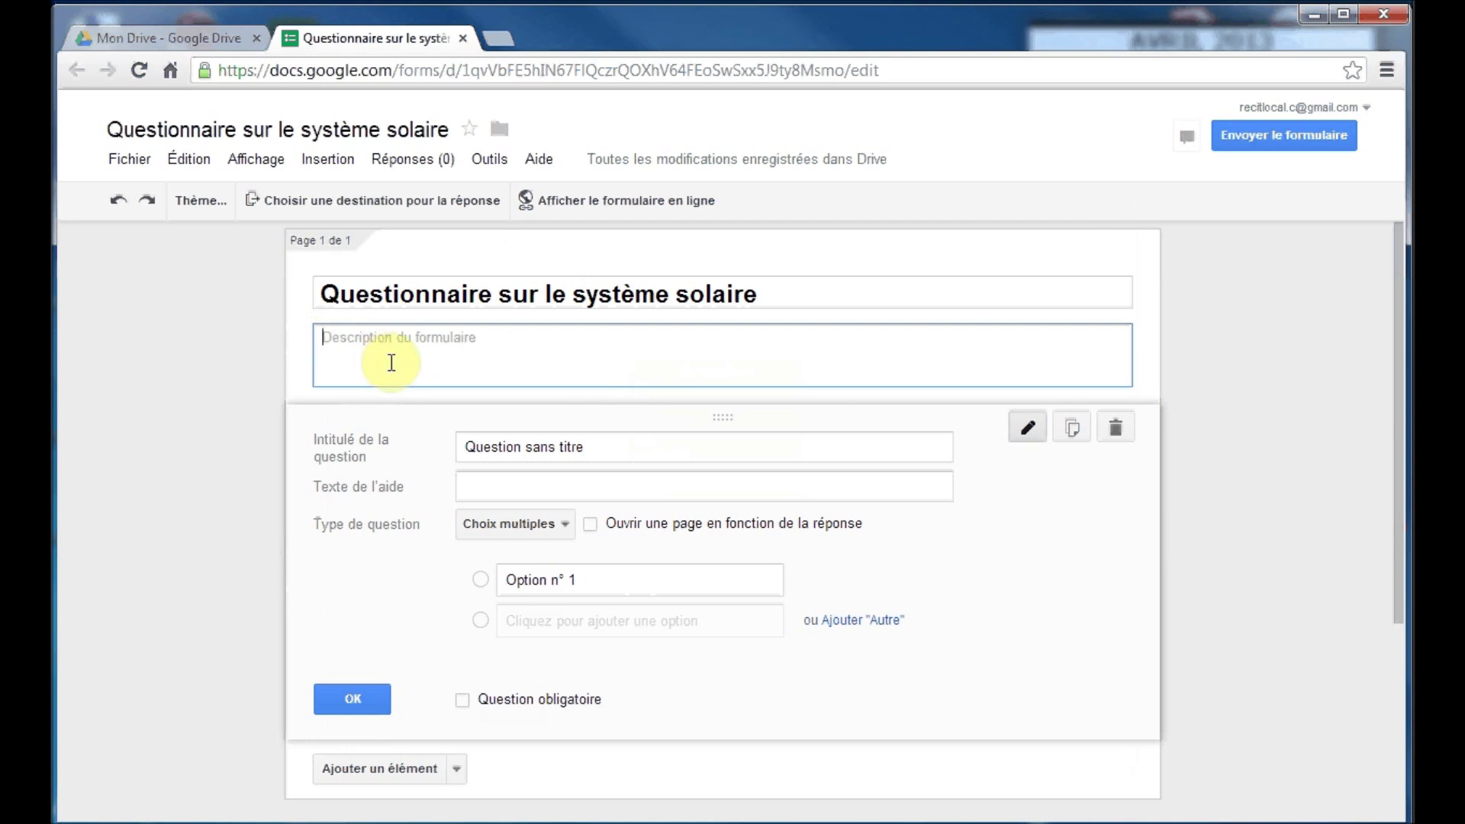
text(Questionnaire pour évaluer les connaissances antérieures des élèves sur le système solaire.)
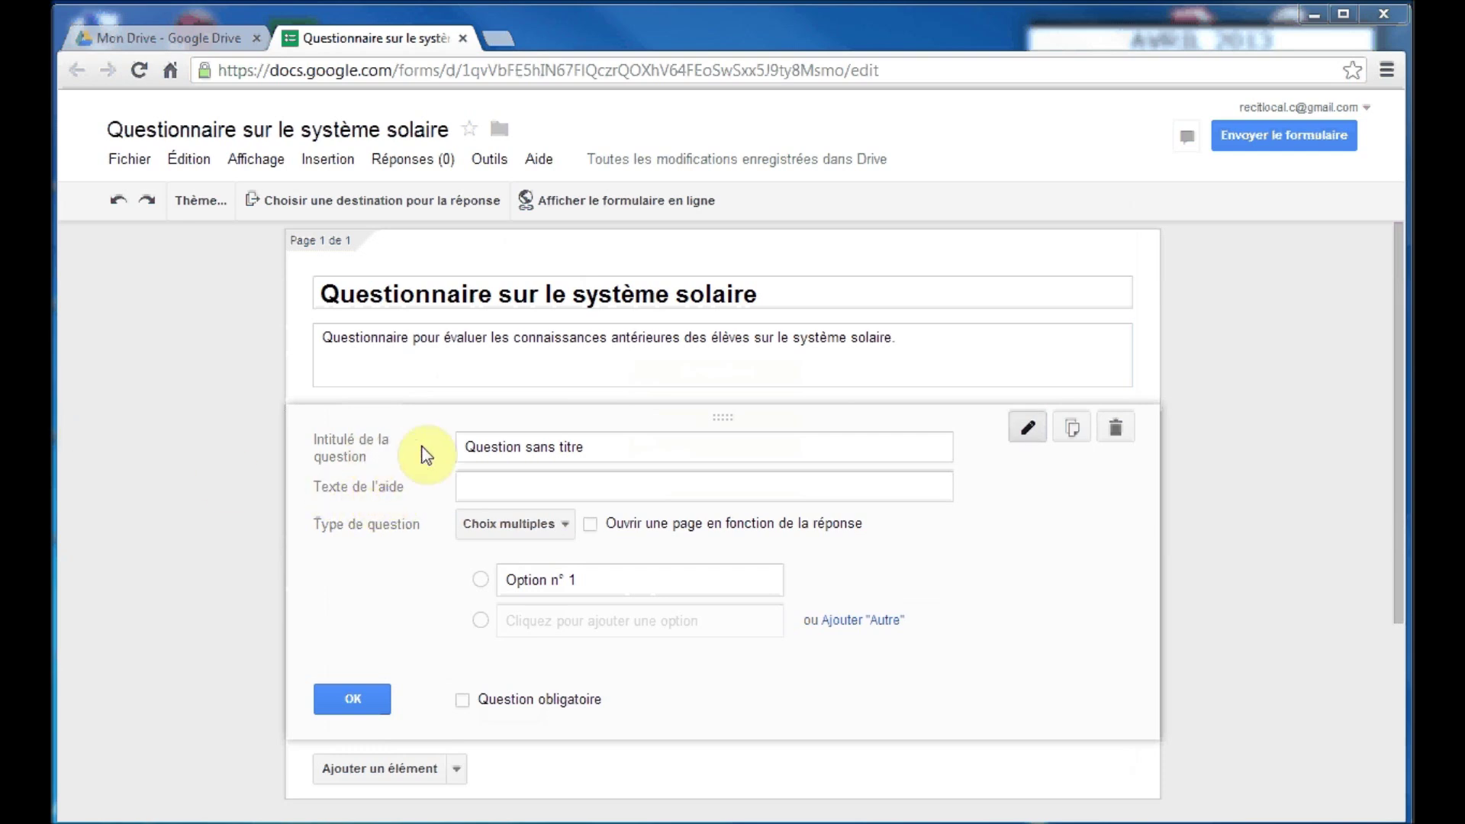
Set the first question to "Quelle est la plus grosse planète du système solaire?" with the help text "Il n'y a qu'une seule bonne réponse possible."
click(630, 445)
key(ctrl+a)
text(Quelle est la plus grosse planète du système solaire?)
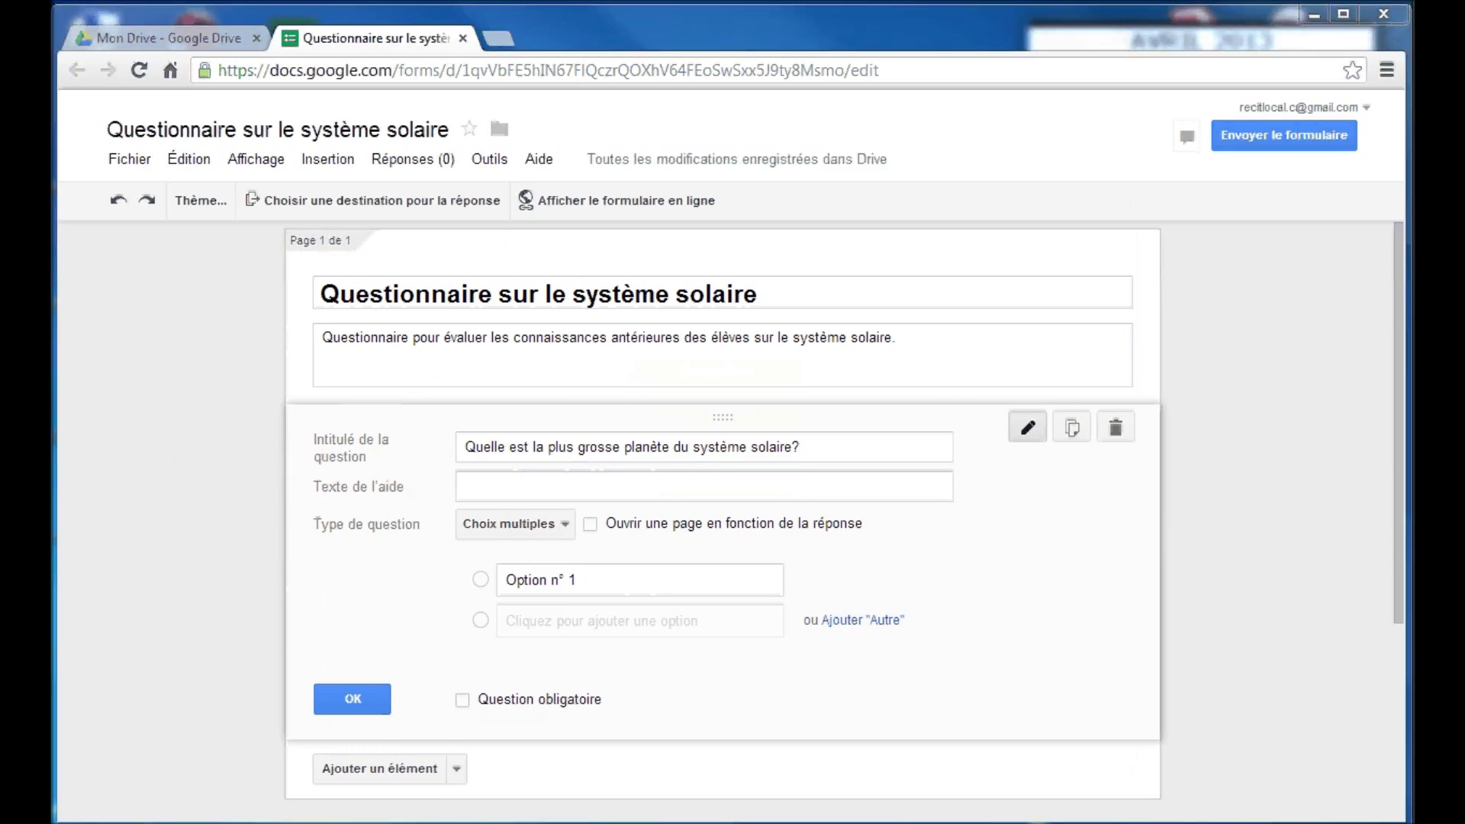
click(473, 485)
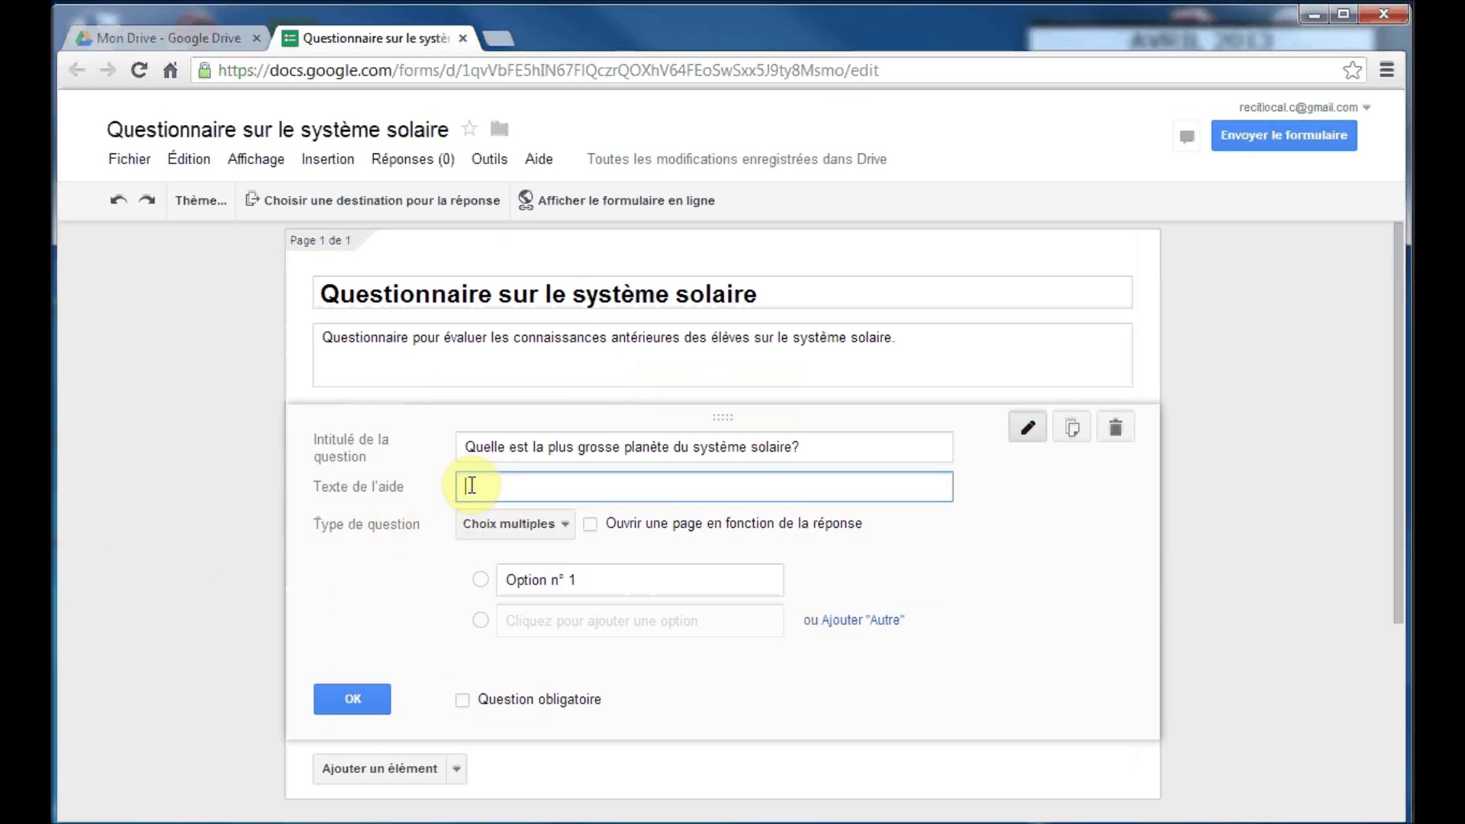
text(Il n'y a qu'une seule bonne réponse possible.)
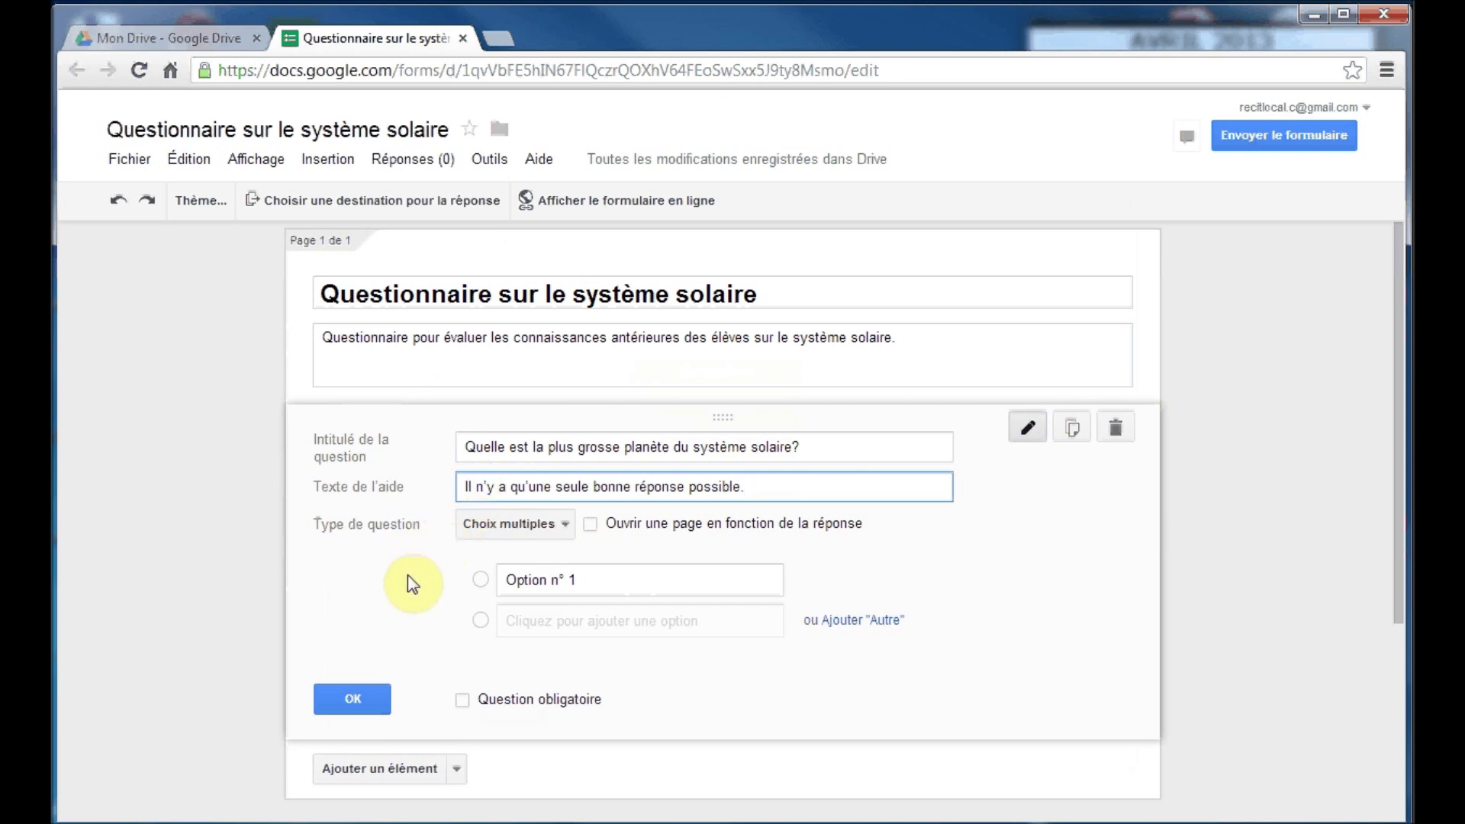
Enter the answer options Terre, Jupiter, Mercure and Mars for the multiple-choice question, and add an "Autre" option
scroll(409, 577, down, 1)
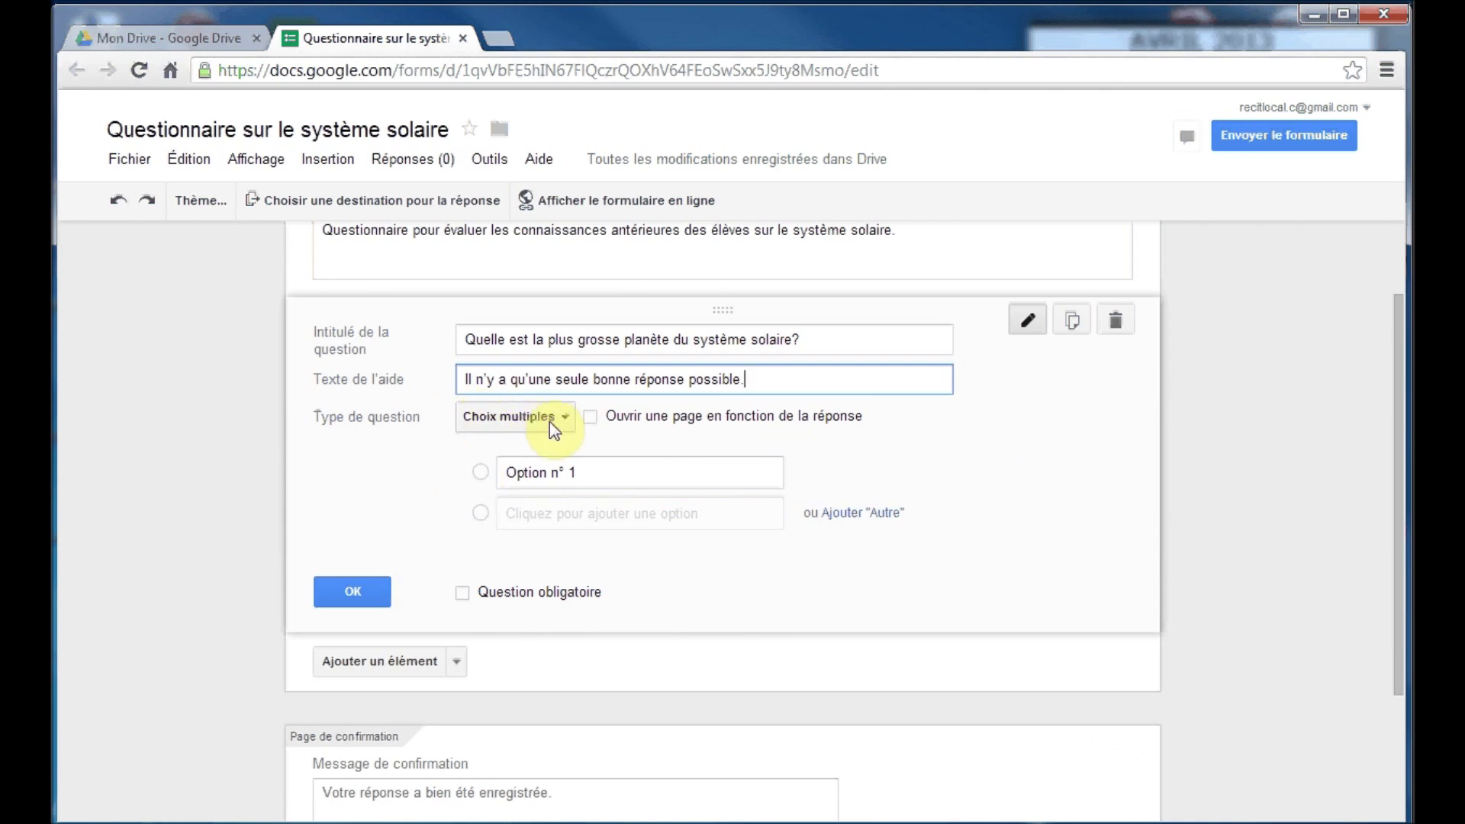
click(600, 473)
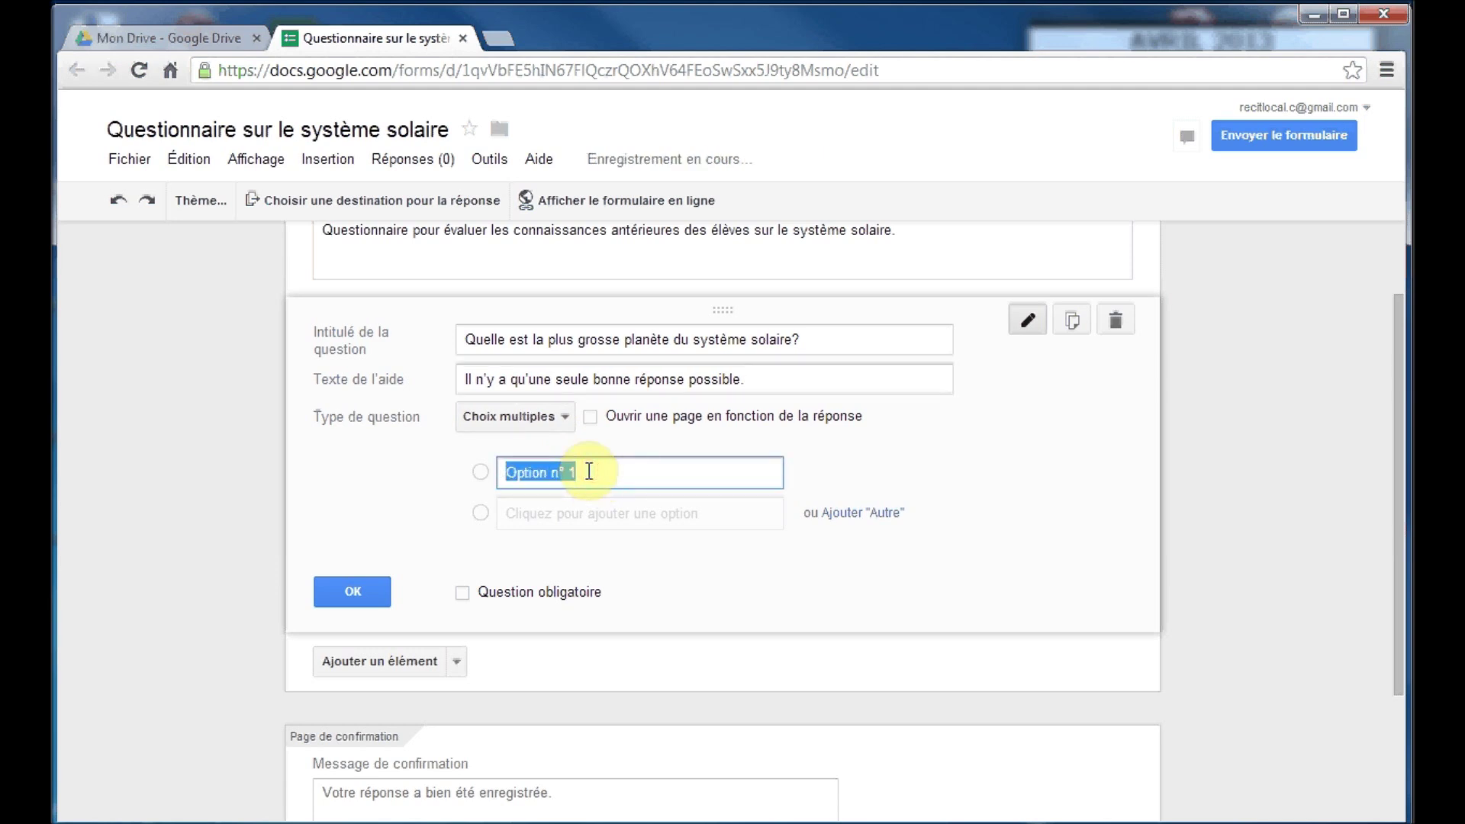
text(Terre)
key(Tab)
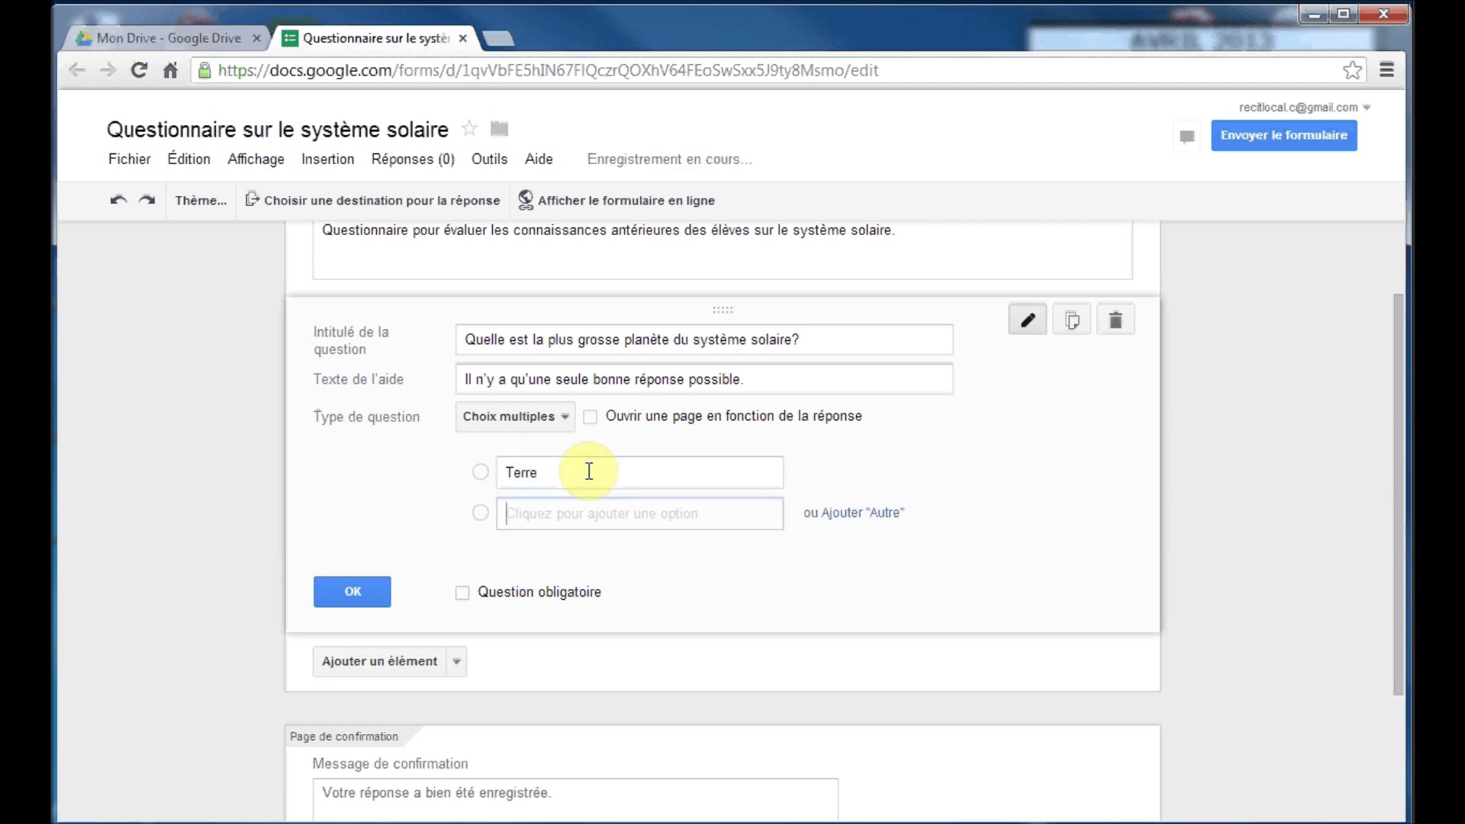
text(Jupiter)
key(Tab)
text(Mercure)
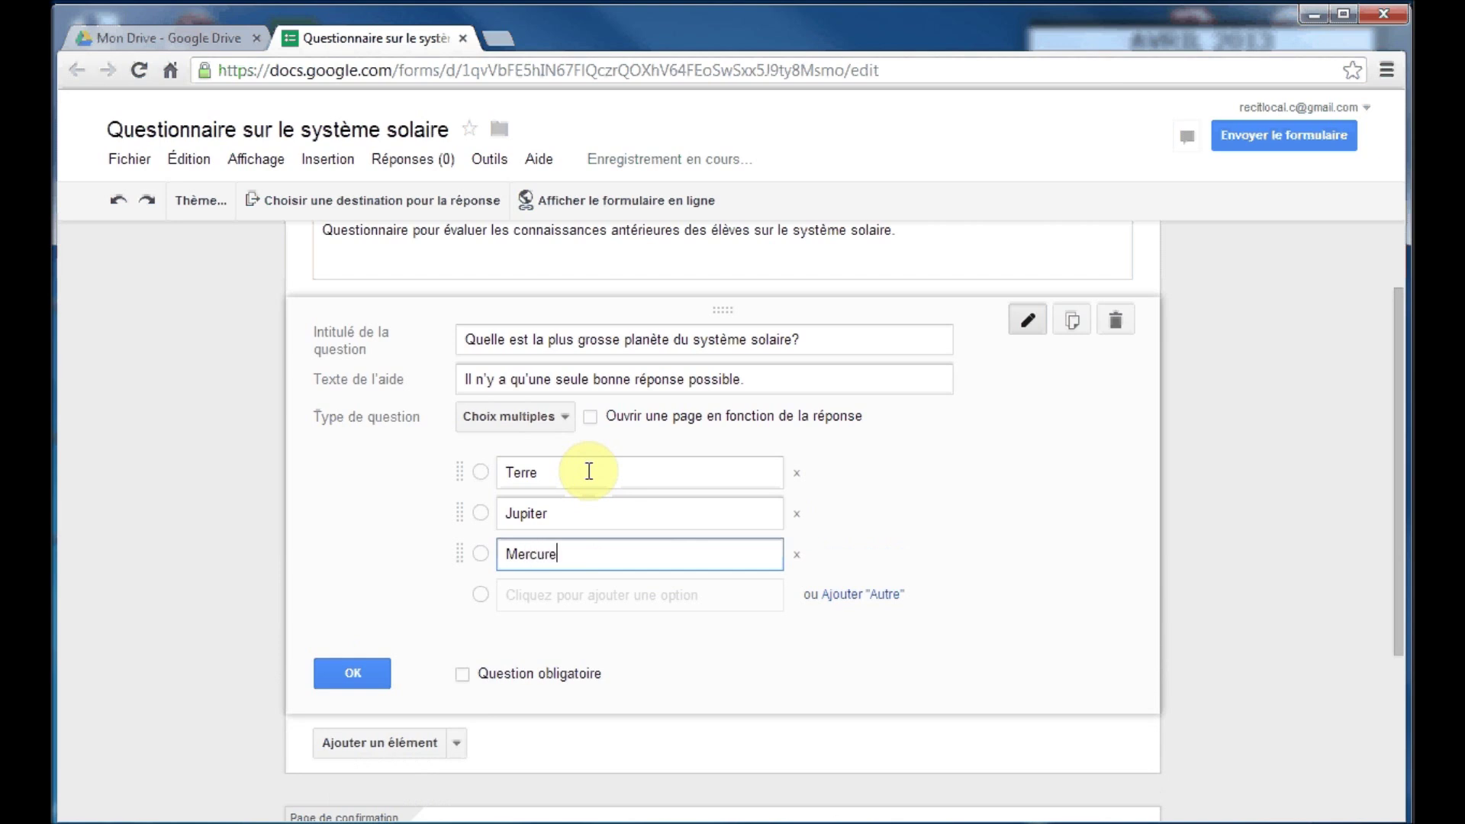
key(Tab)
text(Mars)
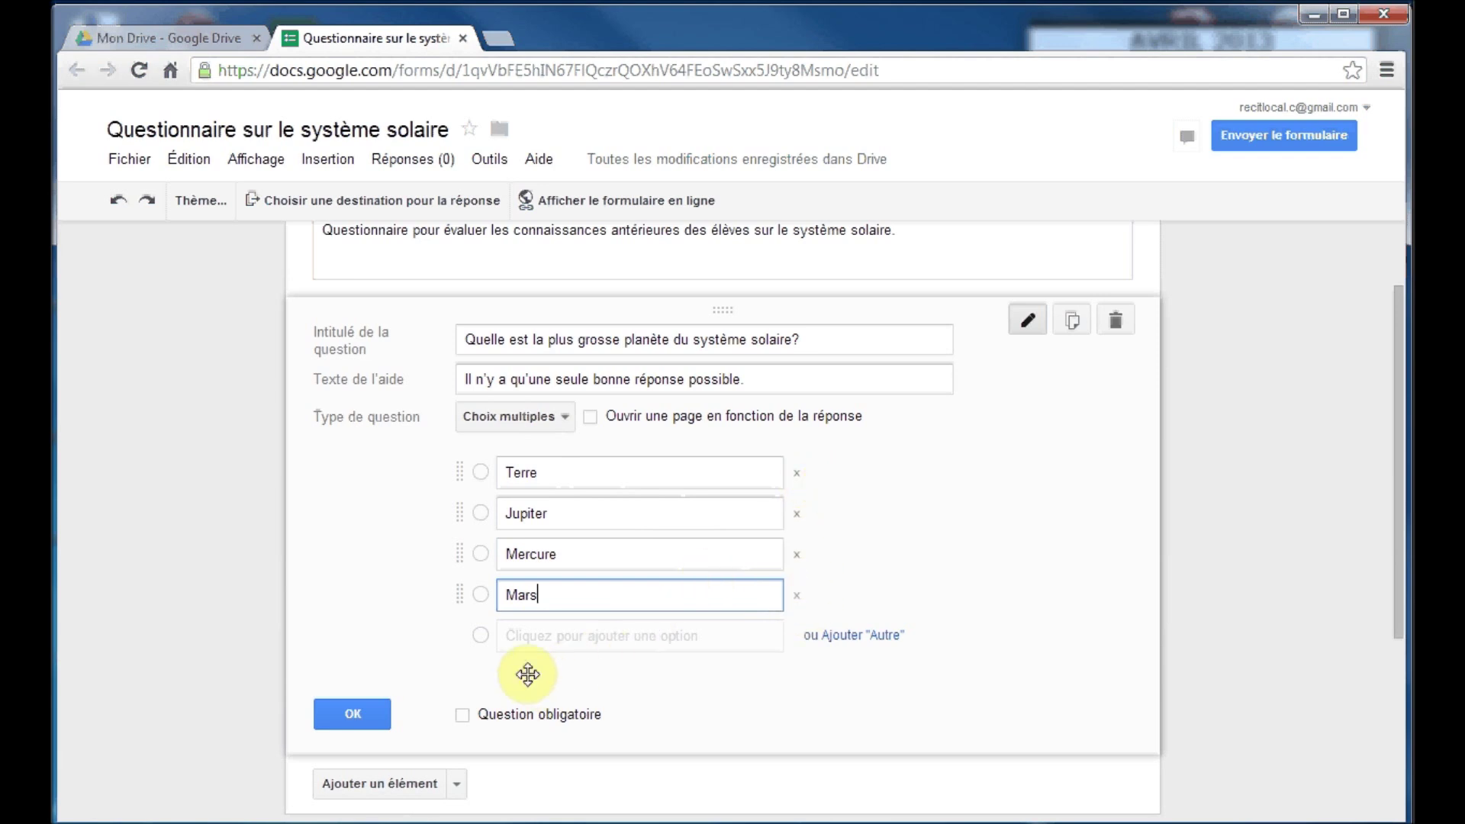
click(870, 640)
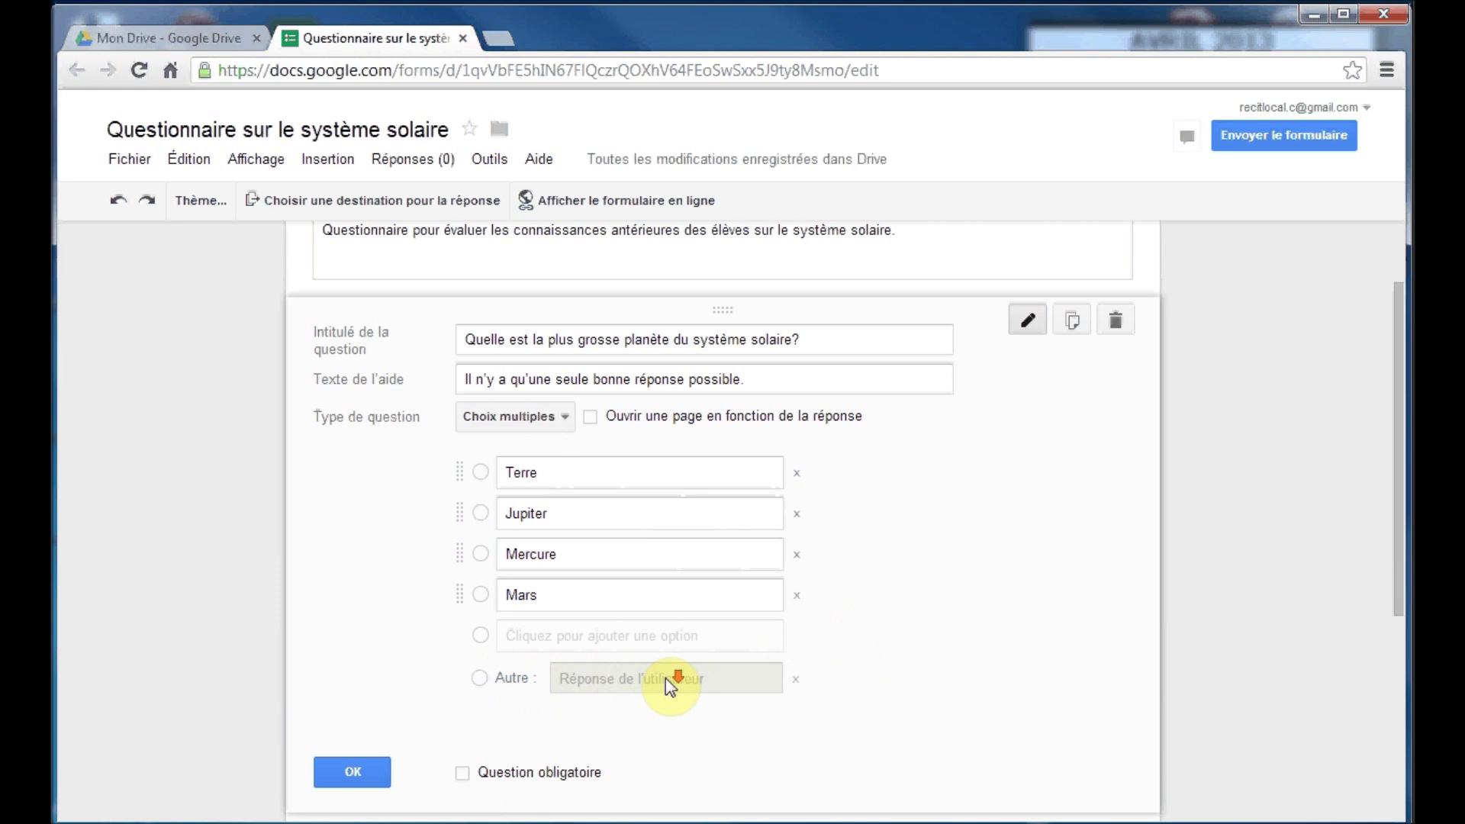
Turn answer-based page branching on and off again for the planet question, and make the question mandatory
scroll(665, 677, down, 2)
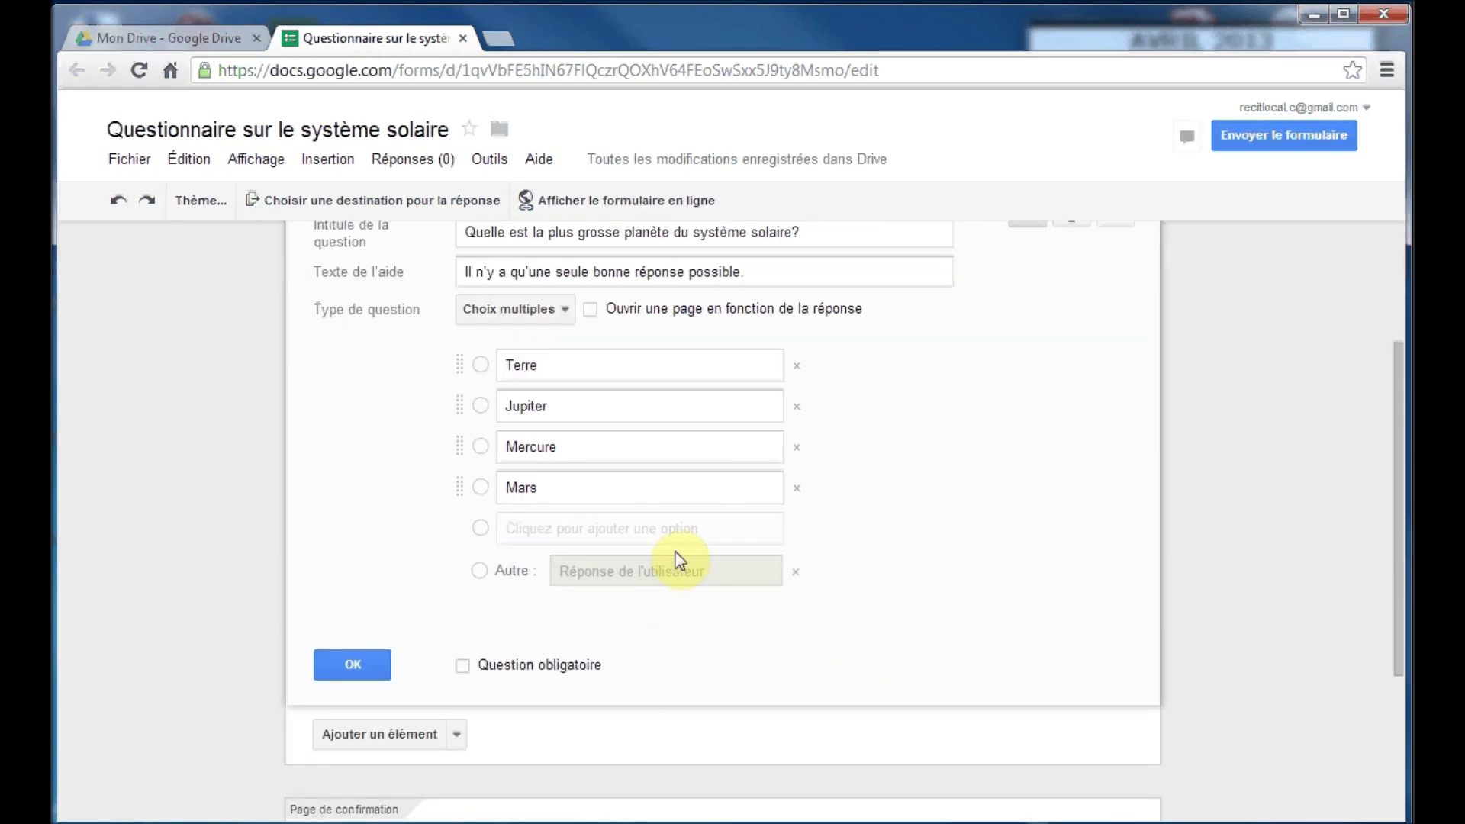
click(591, 311)
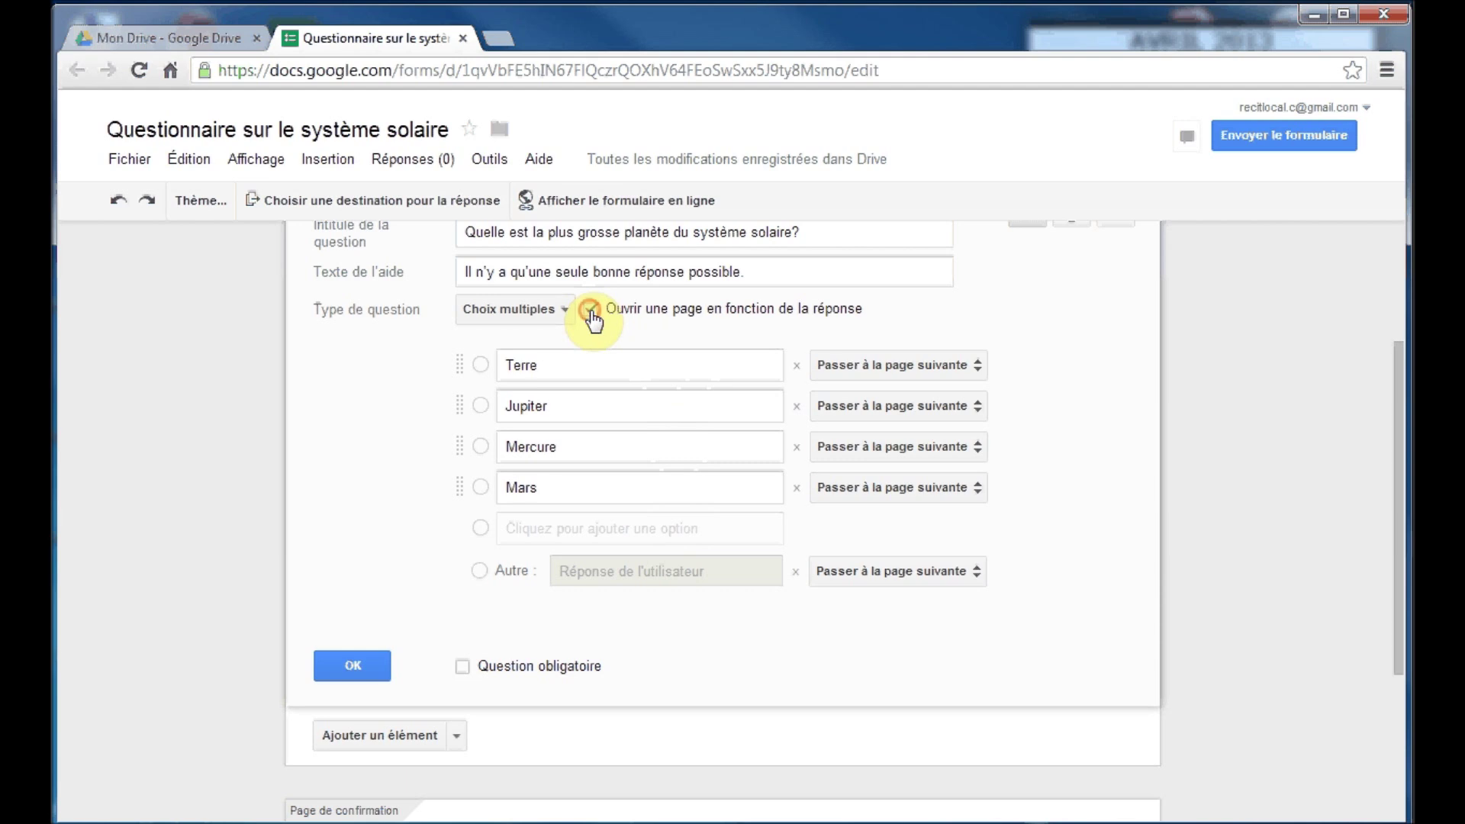
click(591, 309)
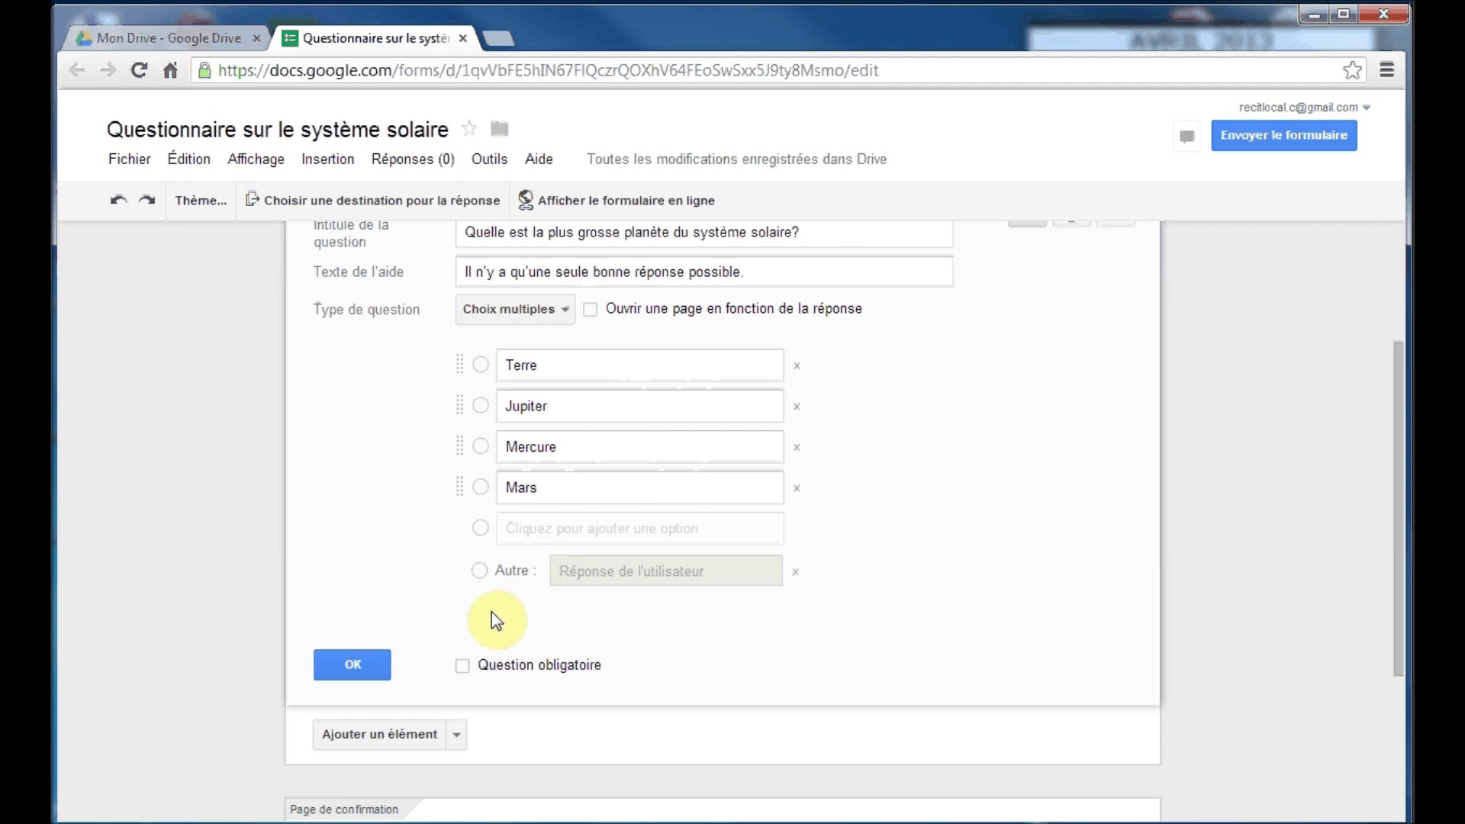
click(472, 666)
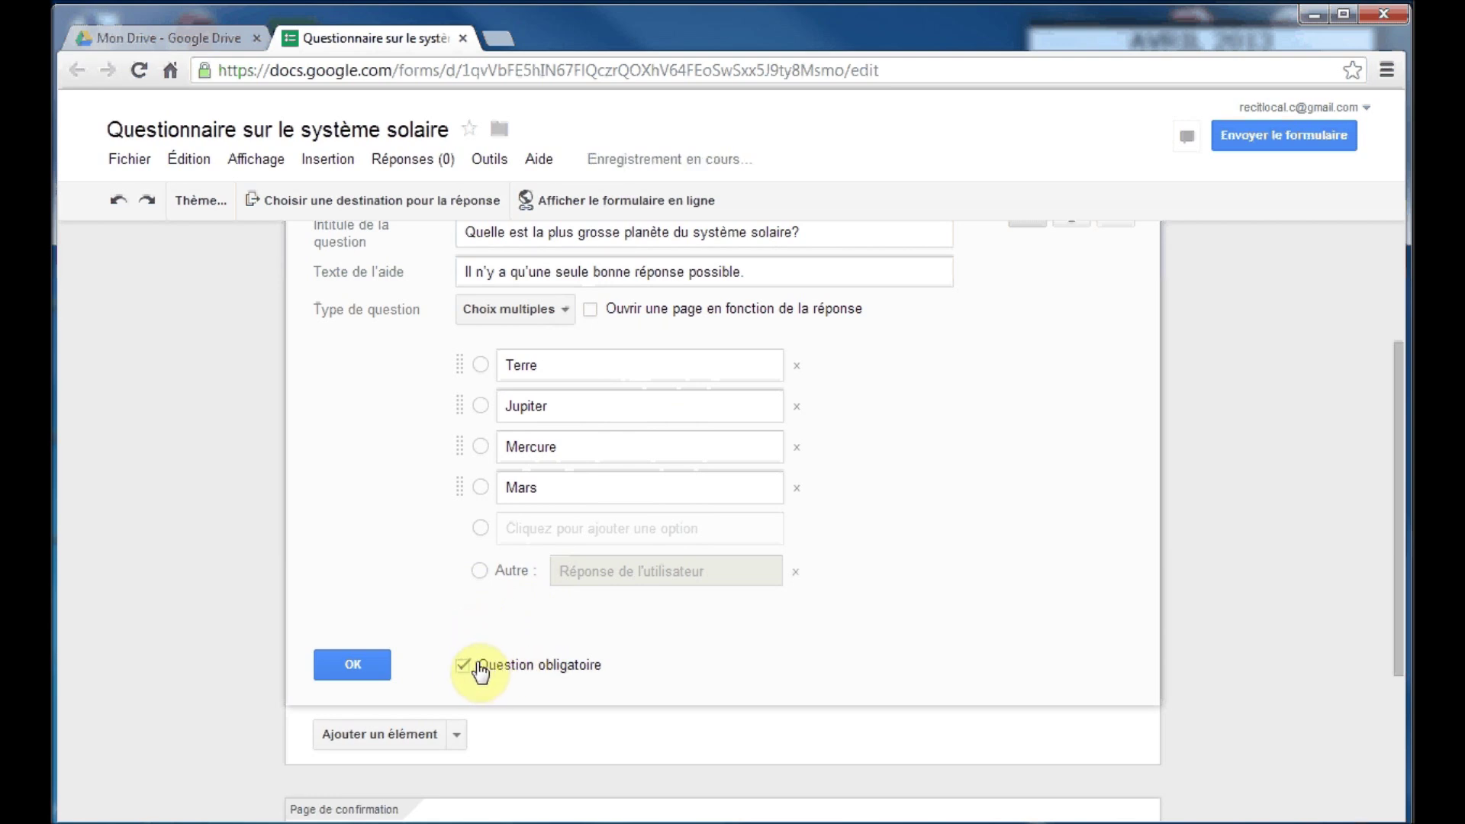
Duplicate the planet question and change the copy's title to "Quelle est la plus petite planète du système solaire?"
scroll(683, 613, up, 1)
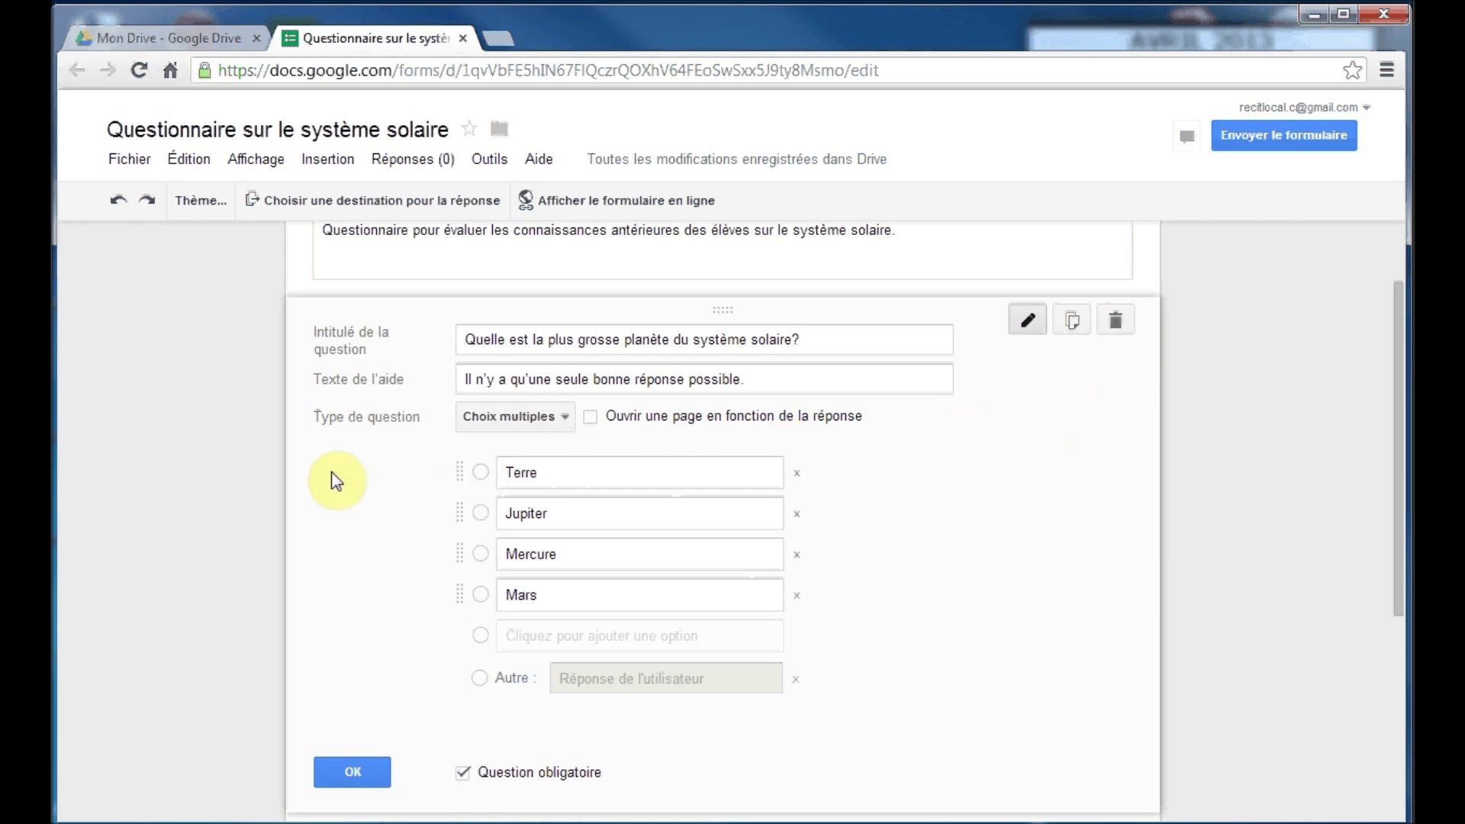
scroll(236, 482, up, 2)
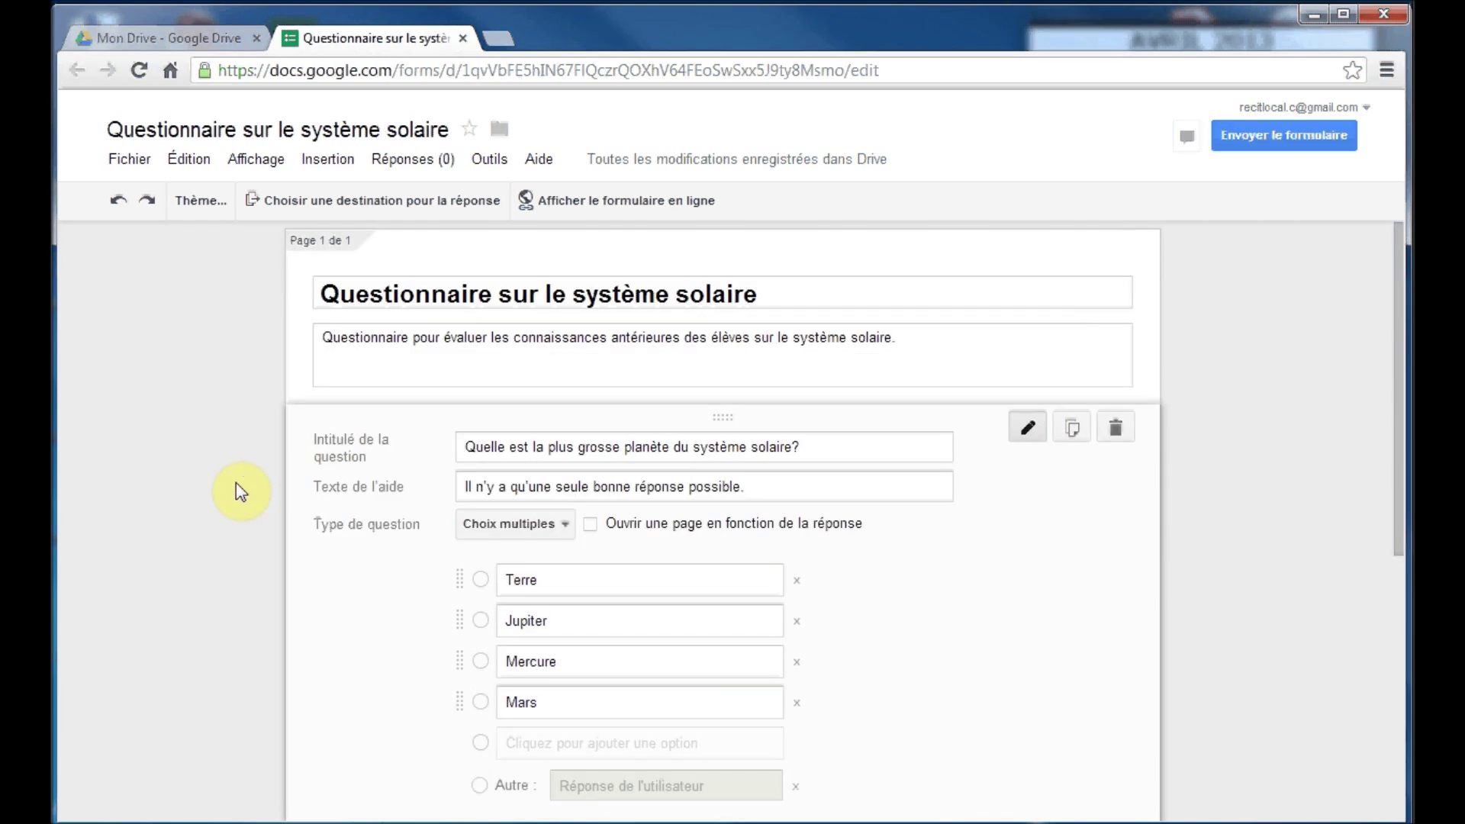
scroll(235, 483, down, 2)
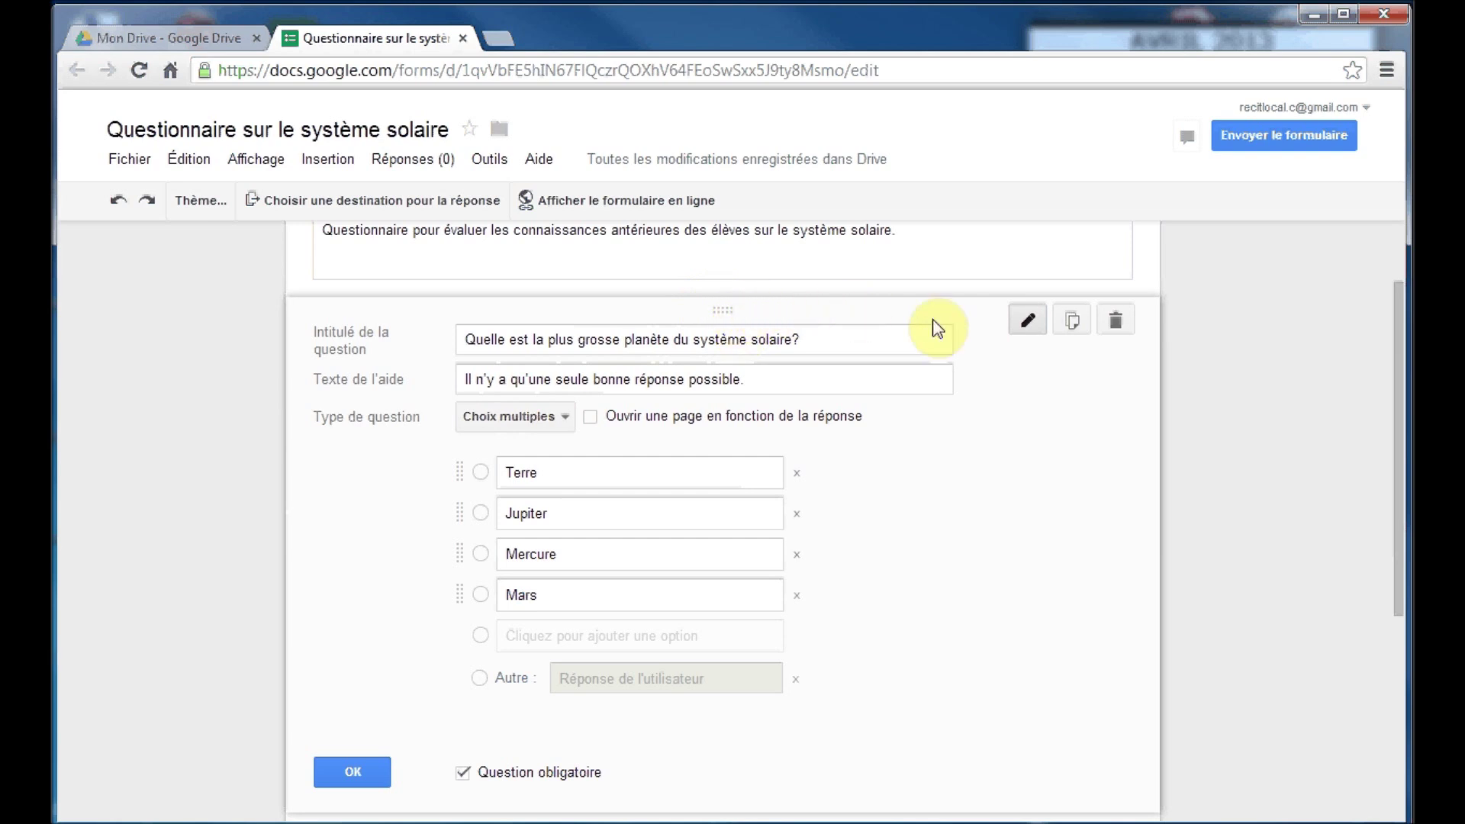
click(1074, 320)
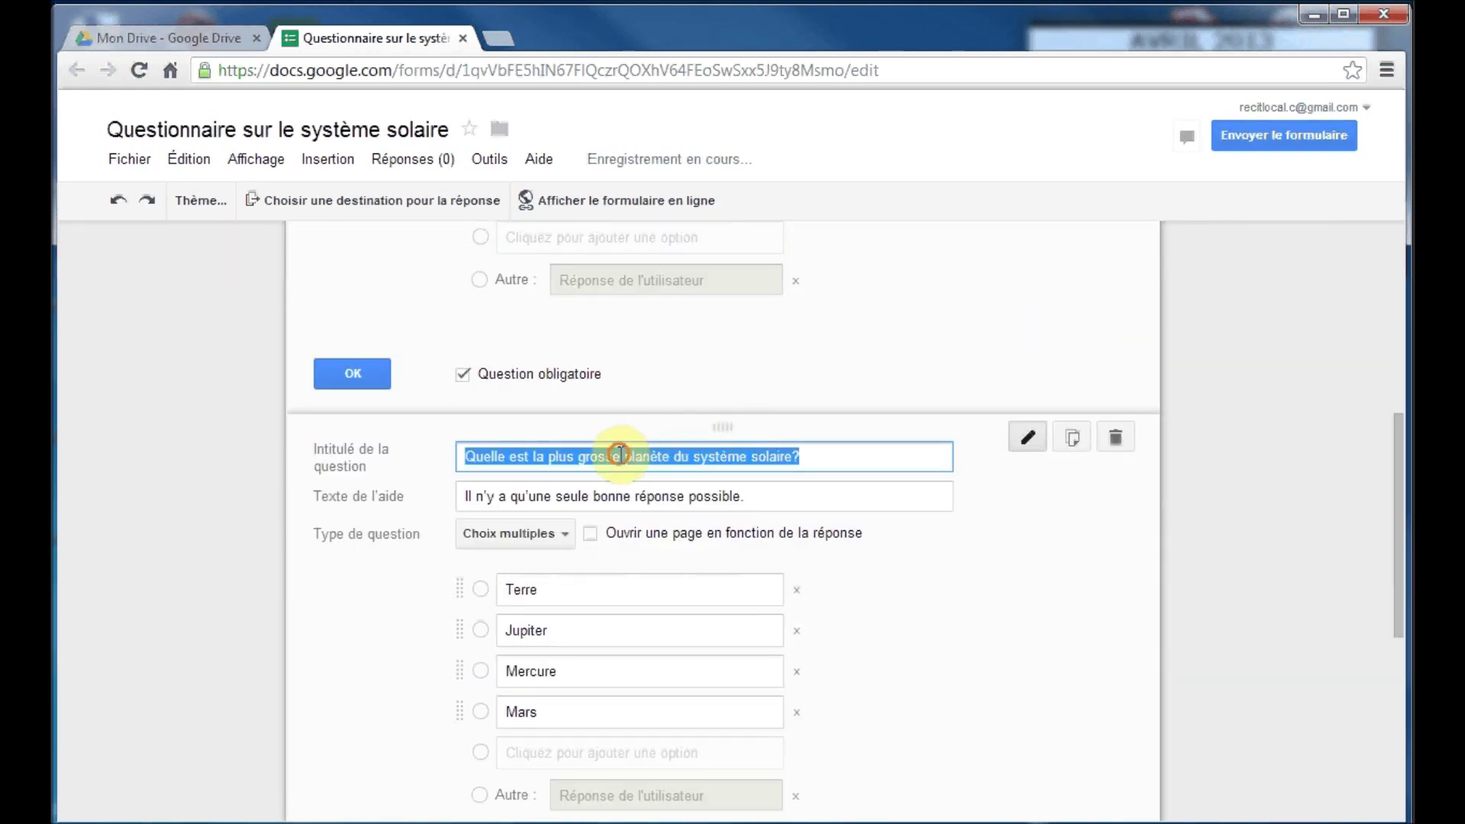
click(620, 457)
key(BackSpace)
key(BackSpace)
key(BackSpace)
key(BackSpace)
key(BackSpace)
key(BackSpace)
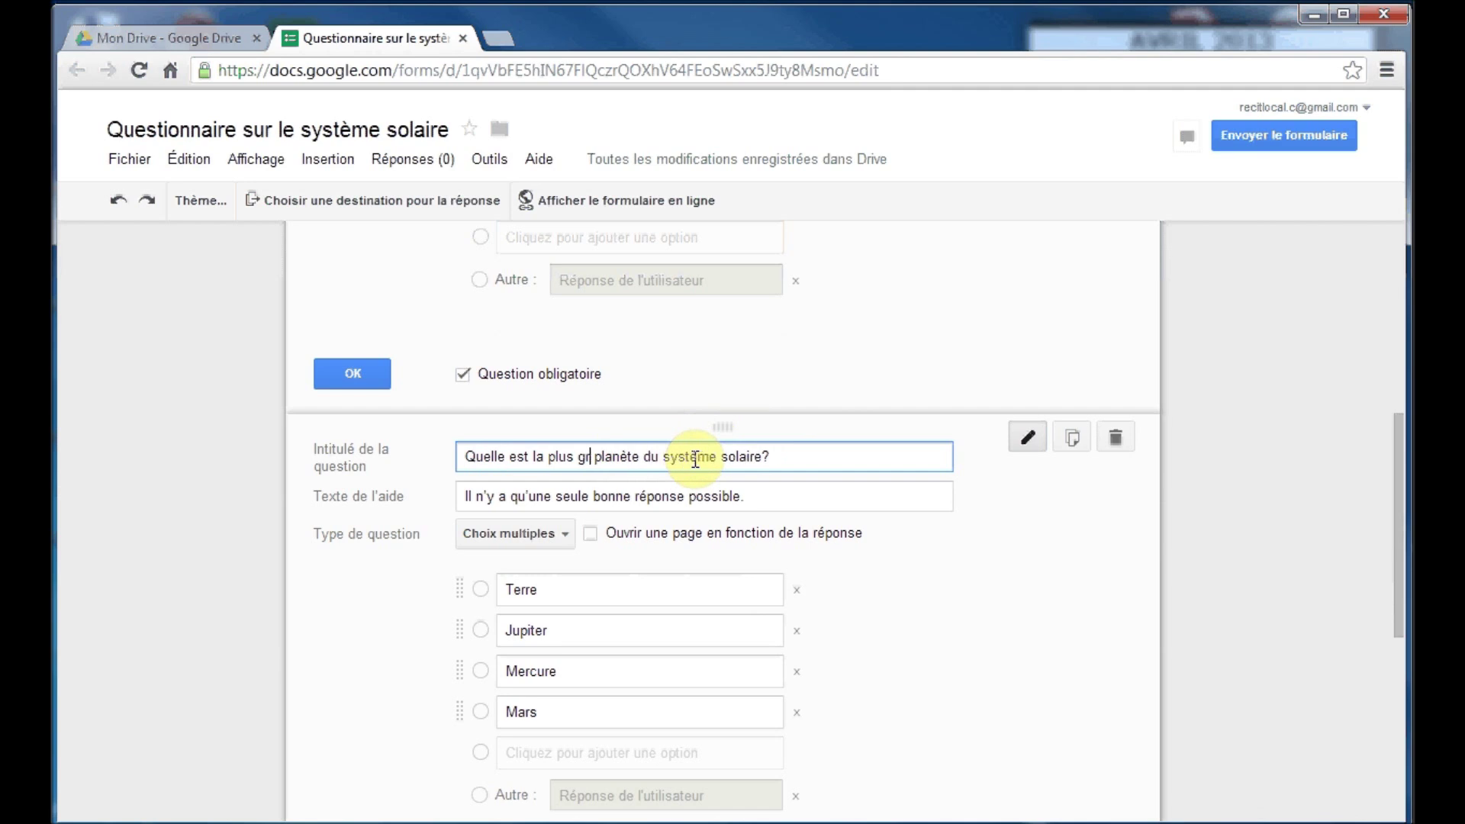
text(petite)
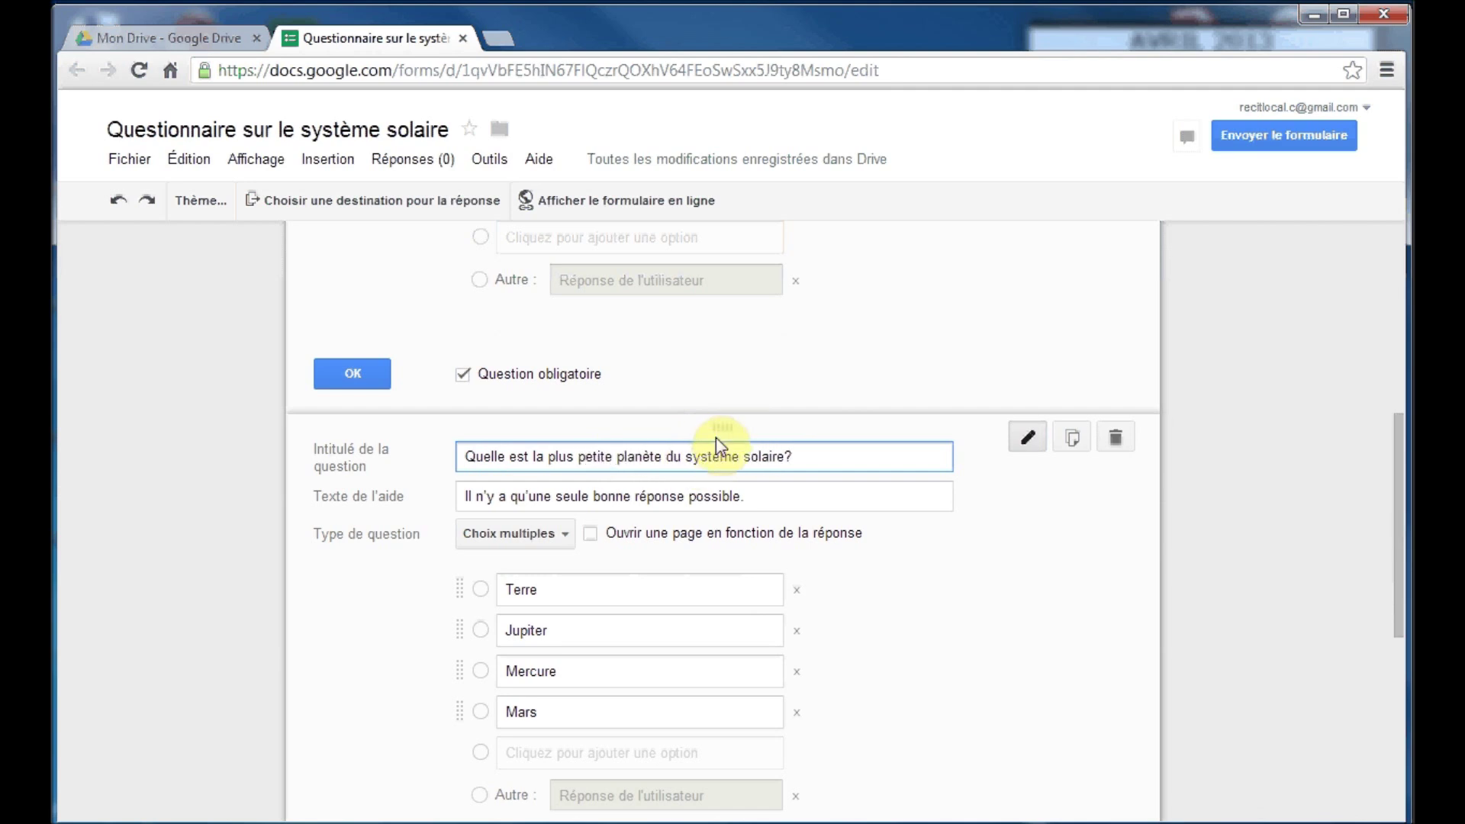
Move the "plus petite planète" question above the "plus grosse planète" question
drag(720, 427, 725, 209)
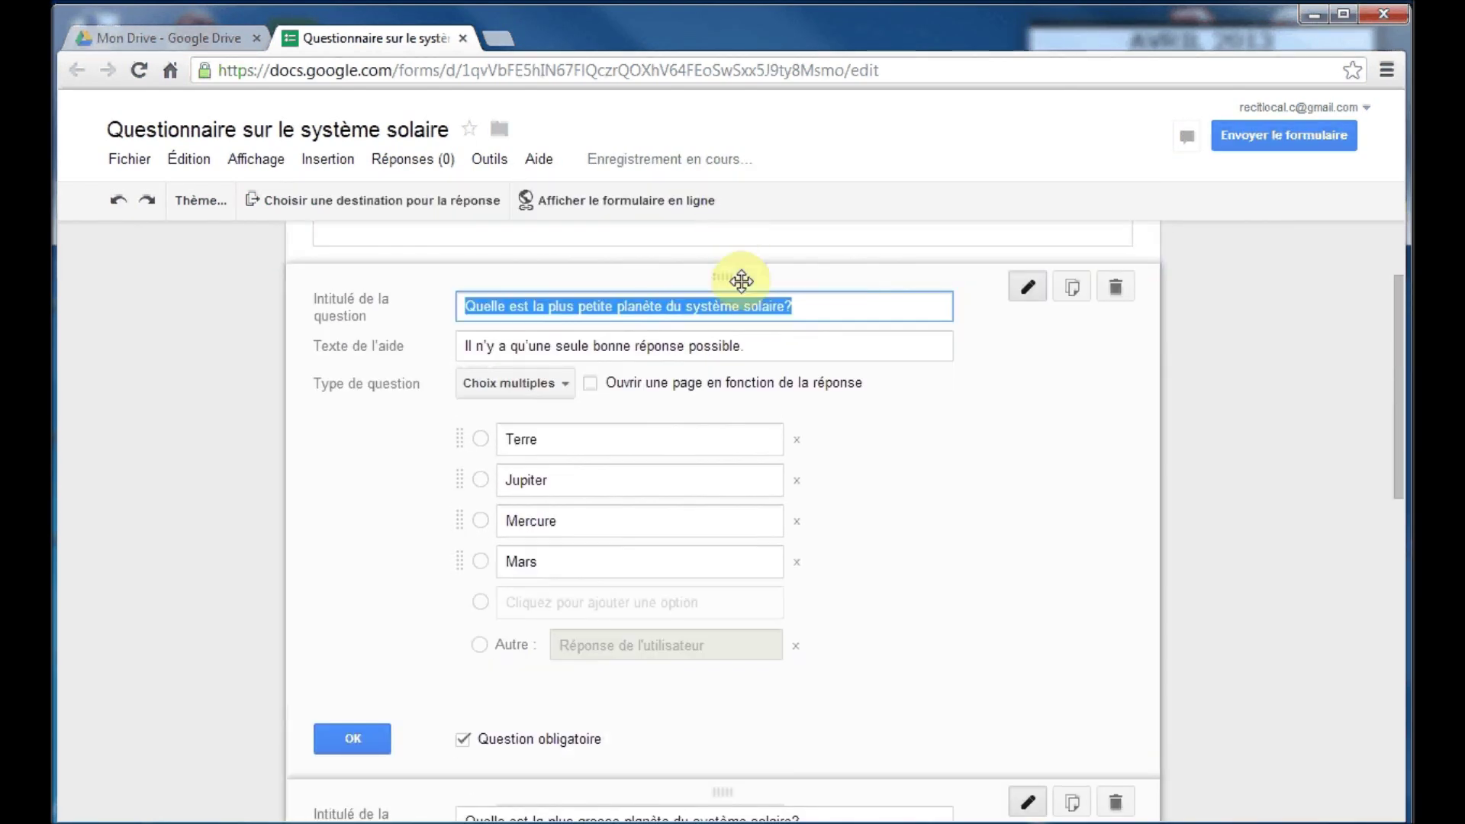
scroll(762, 328, up, 2)
Review the types of elements that can be added below the form's last question
scroll(763, 333, down, 6)
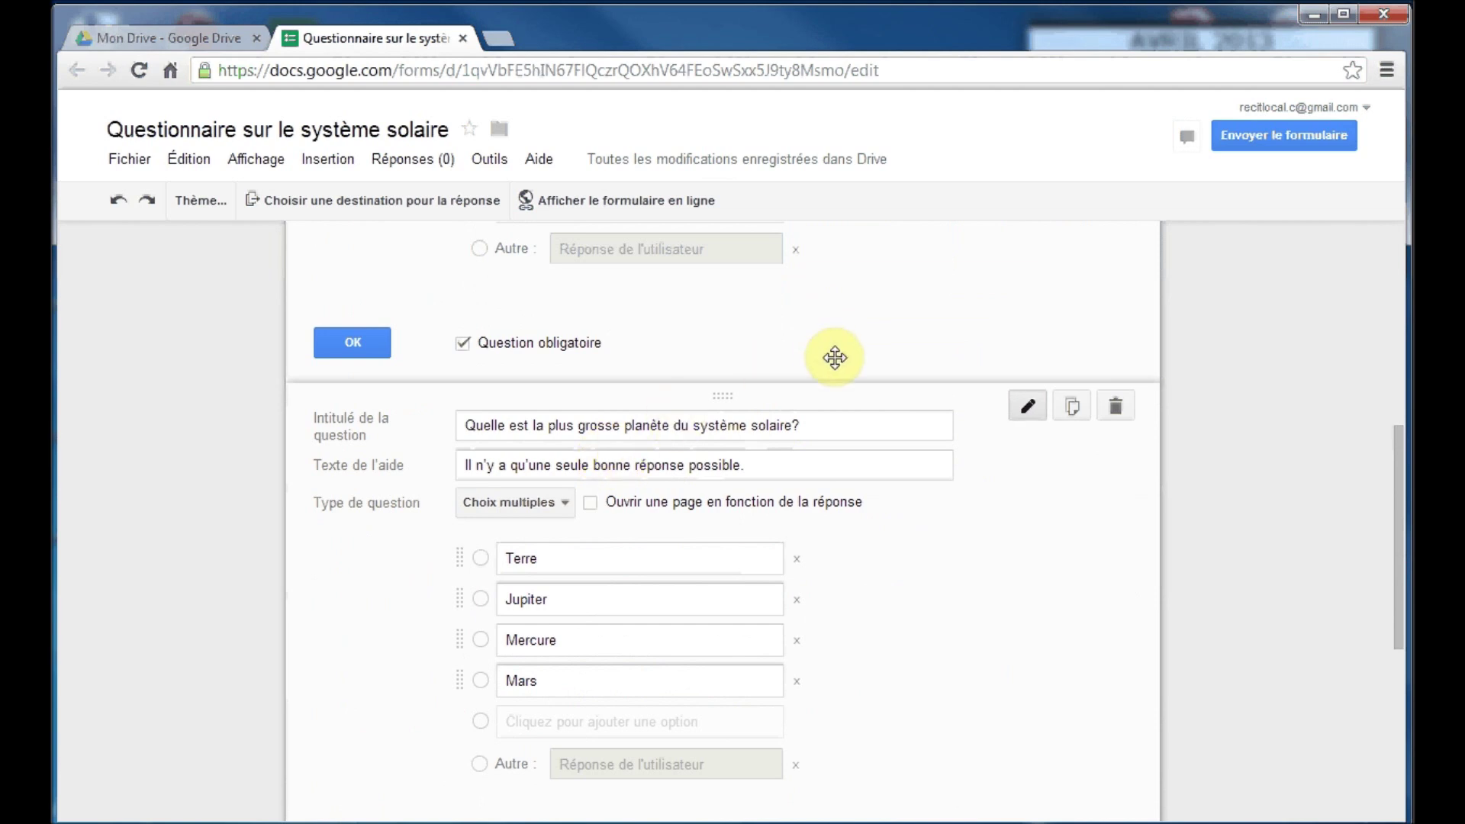
scroll(835, 357, down, 4)
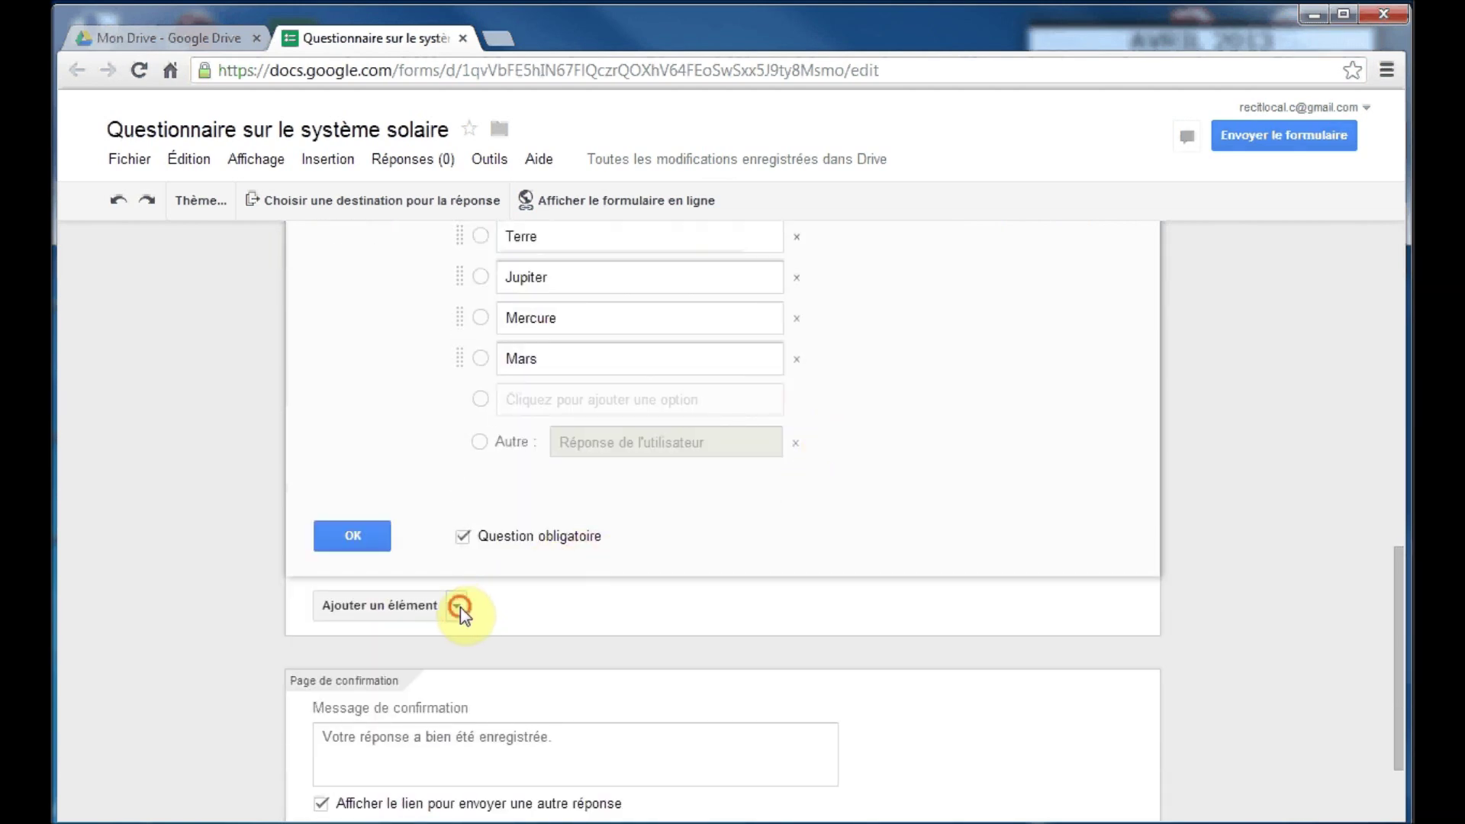
click(457, 606)
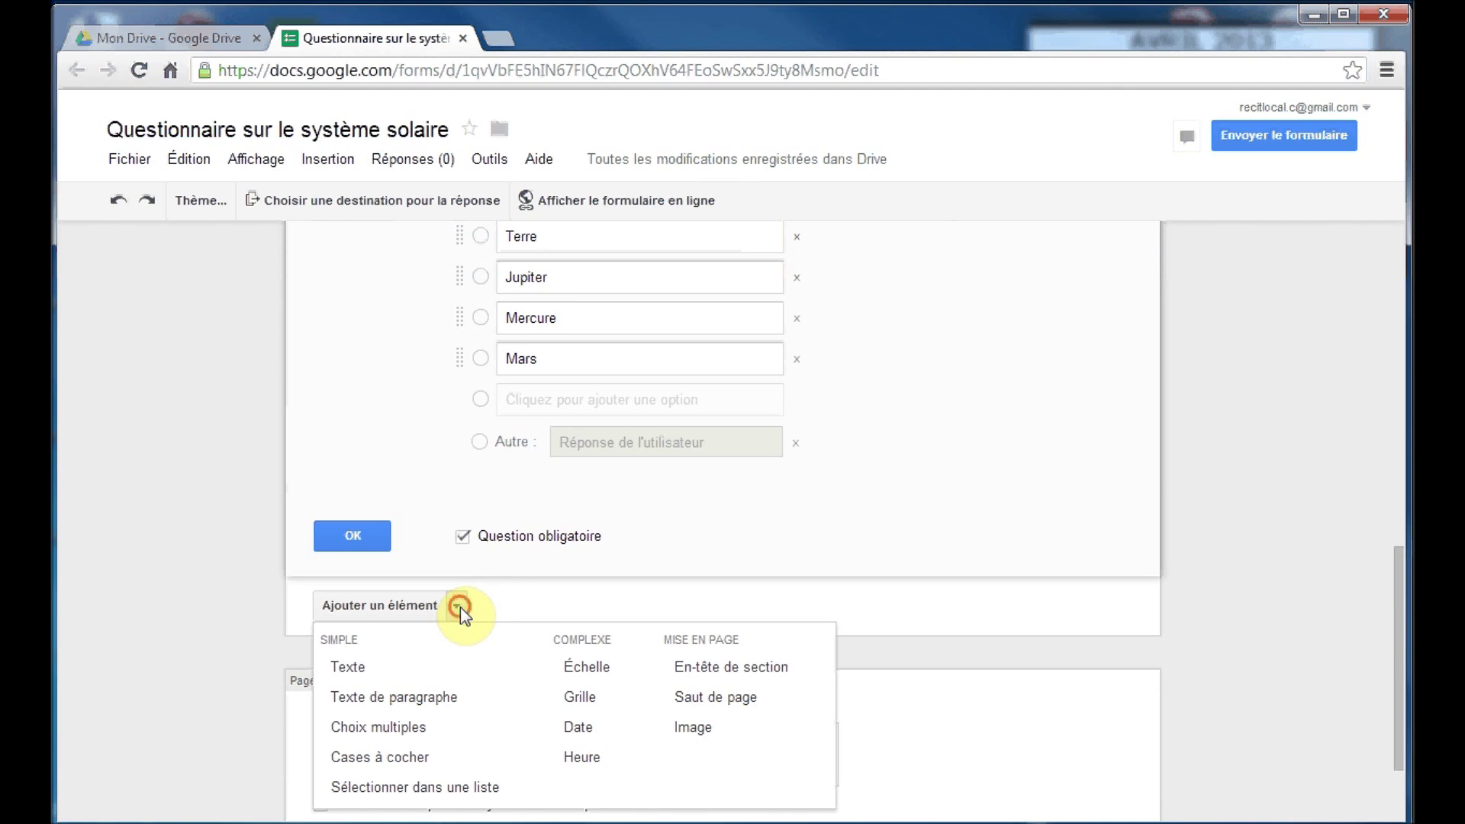
click(458, 606)
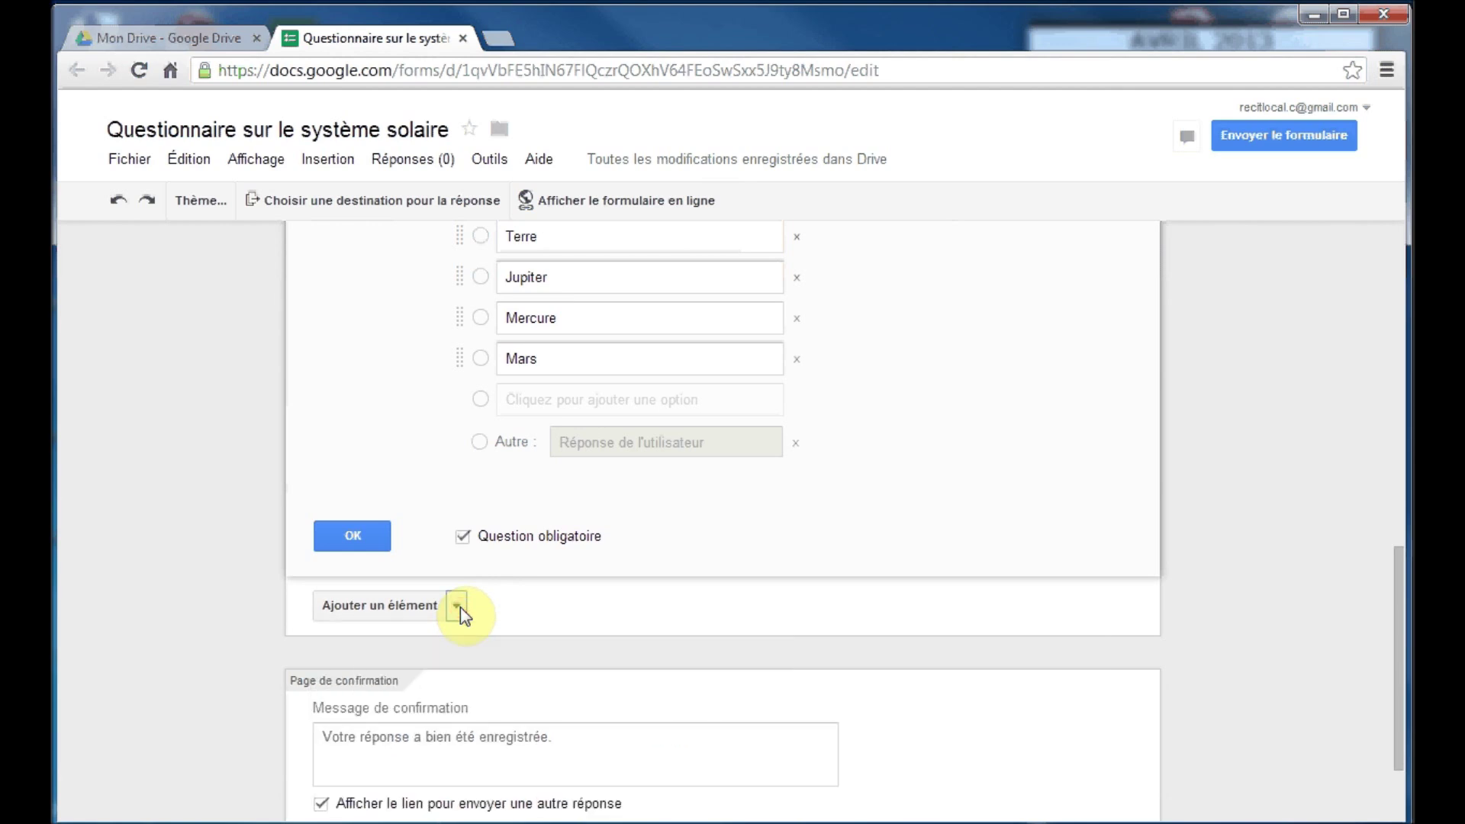
Open the existing form "Évaluation de l'atelier" from Drive and view its live version
click(195, 46)
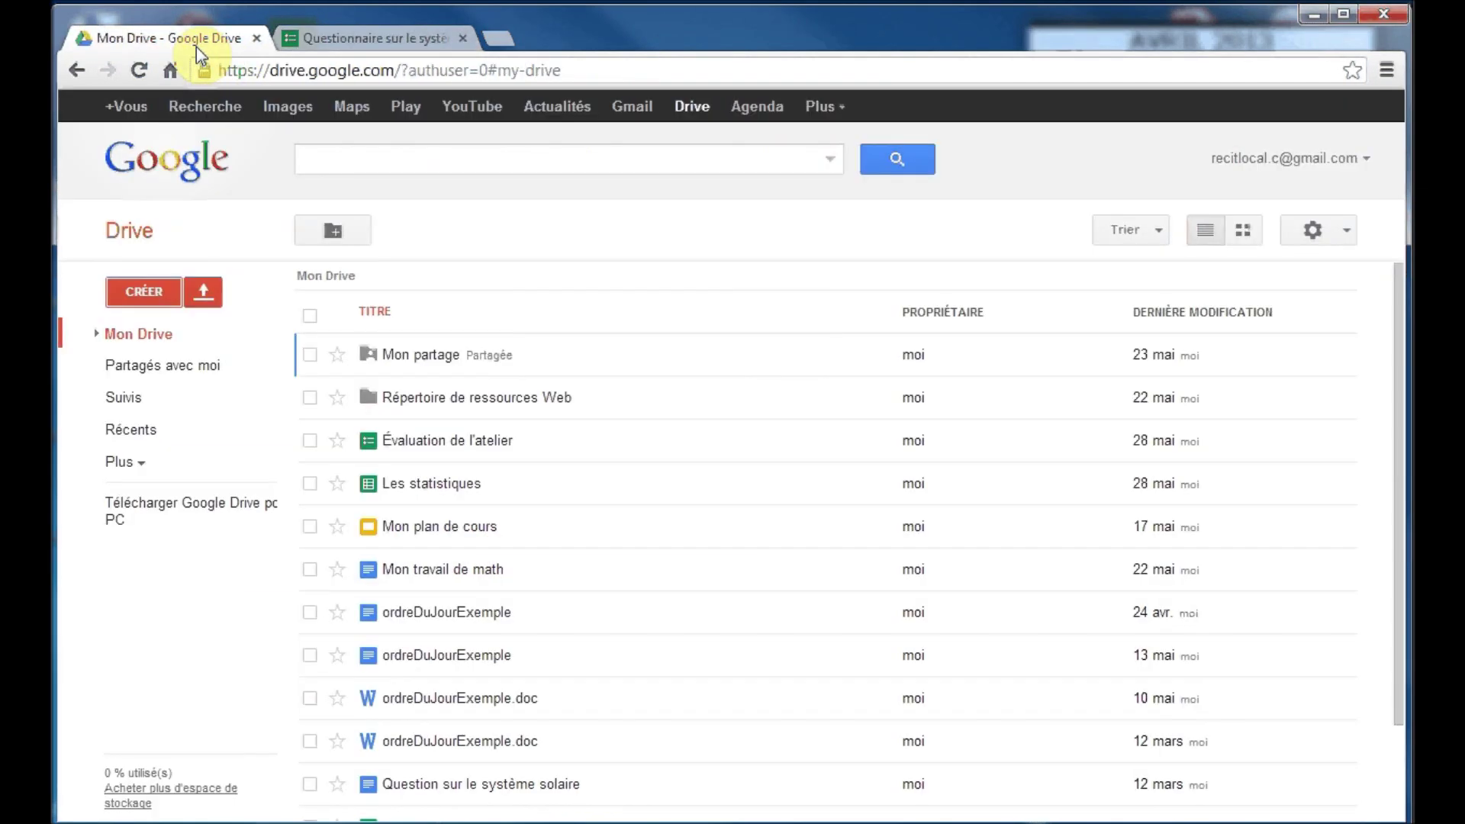
click(462, 450)
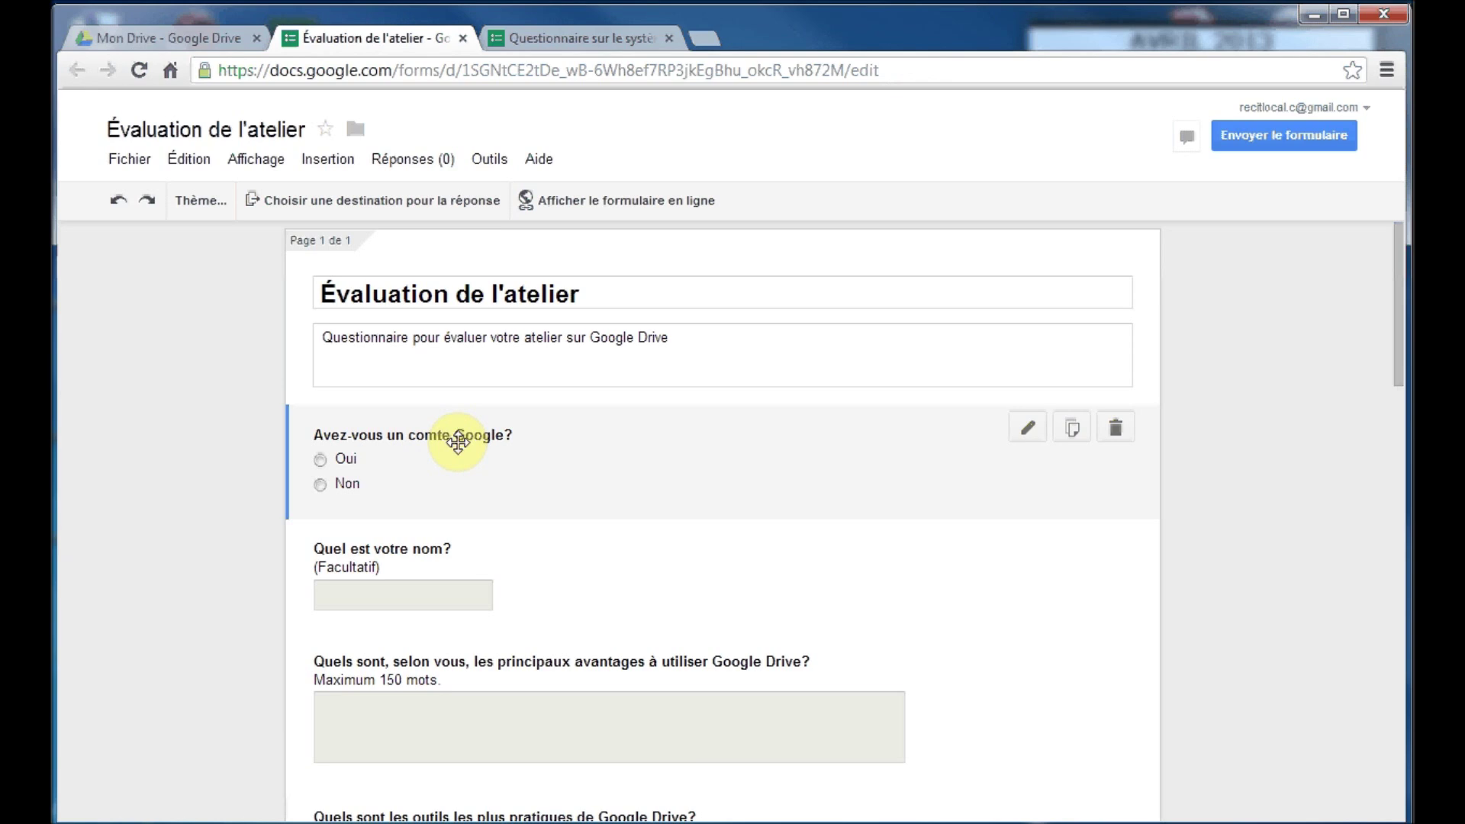
click(629, 203)
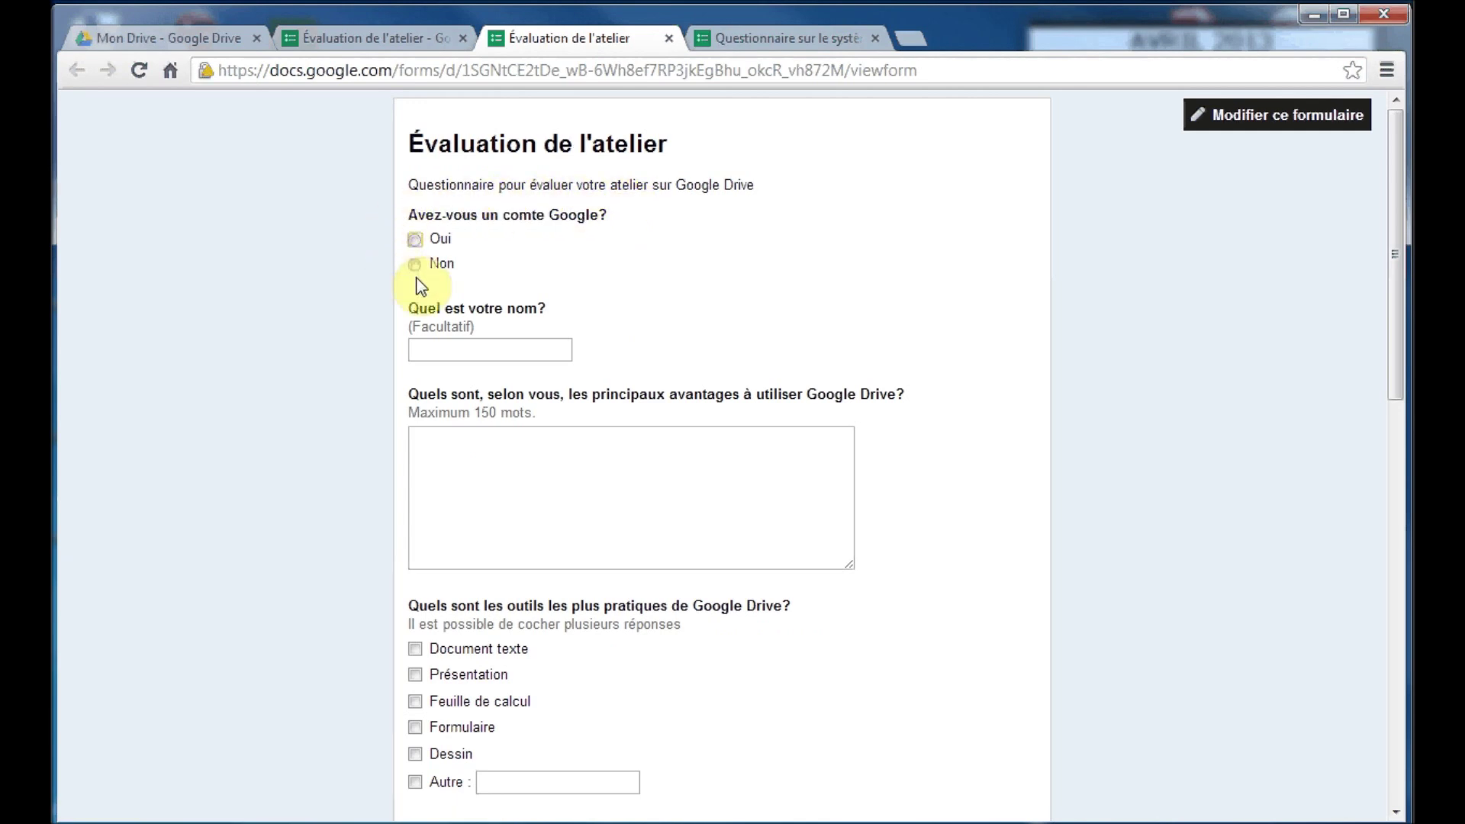
Answer "Oui" to the Google account question and enter the respondent's first name in the name question of the sample form
click(414, 239)
click(461, 349)
text(Steve)
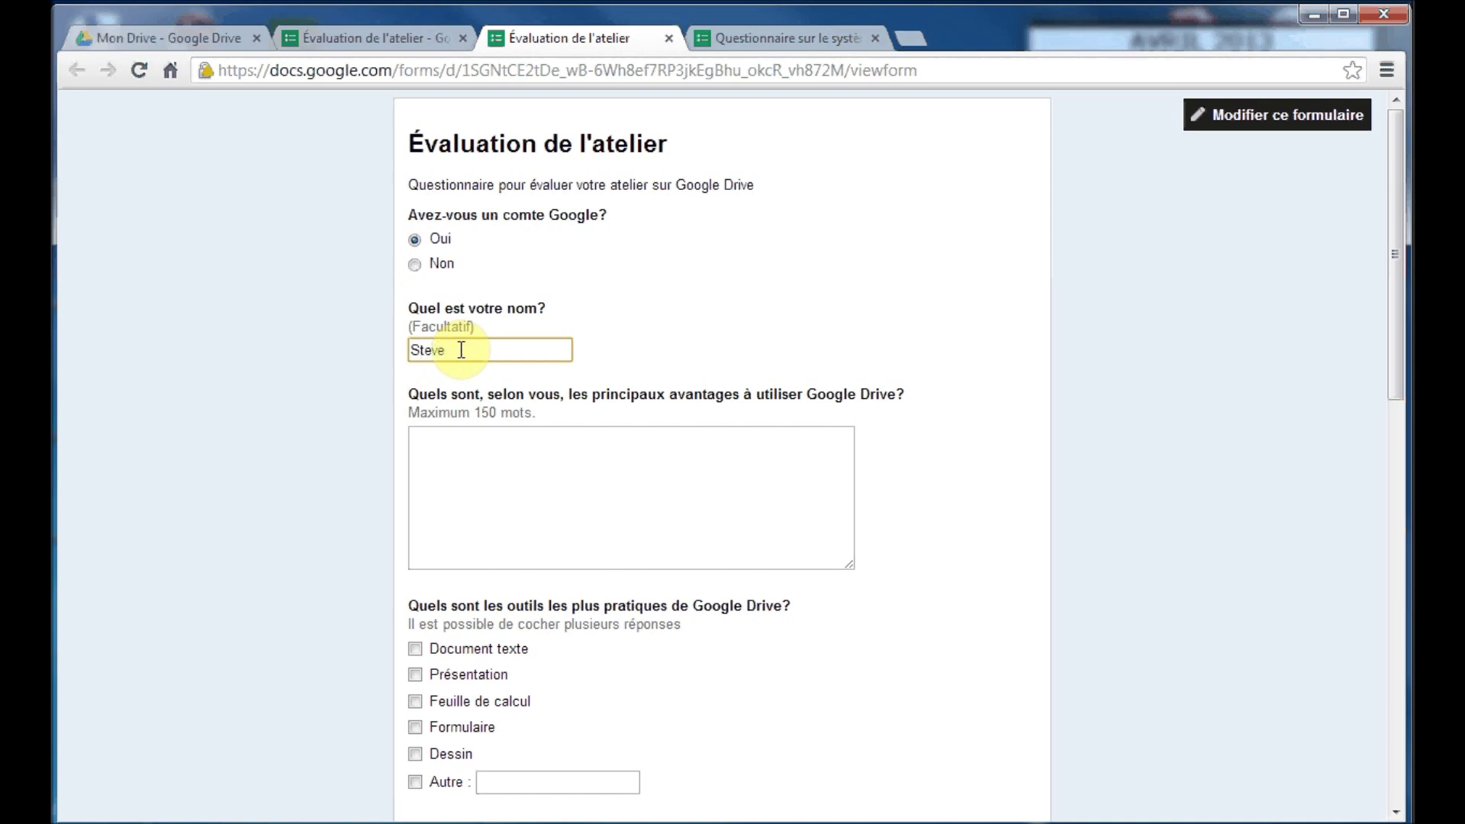
click(468, 465)
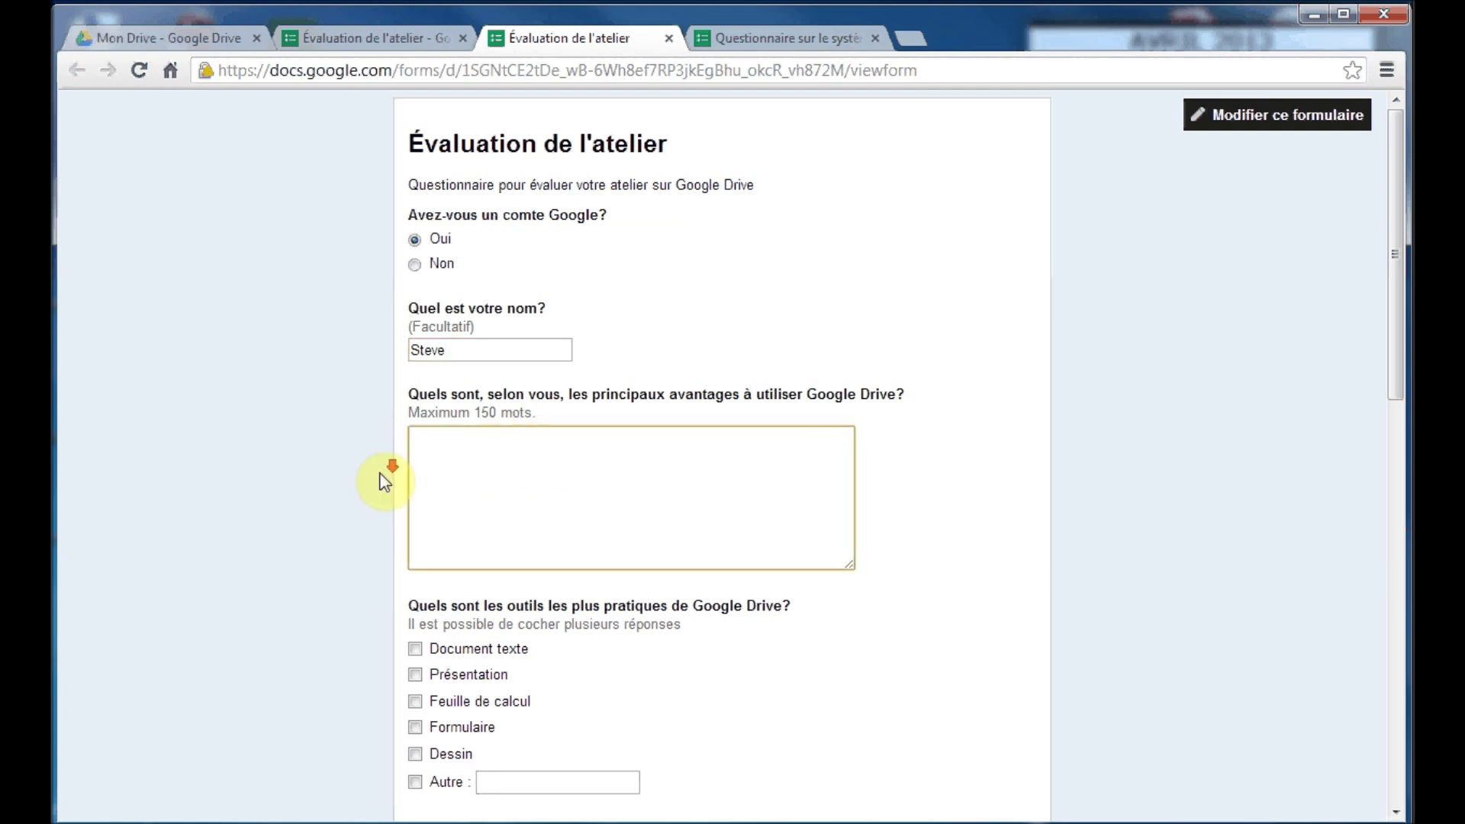
Tick "Document texte", "Feuille de calcul" and "Dessin" as the most practical Google Drive tools
scroll(385, 479, down, 4)
scroll(385, 479, down, 1)
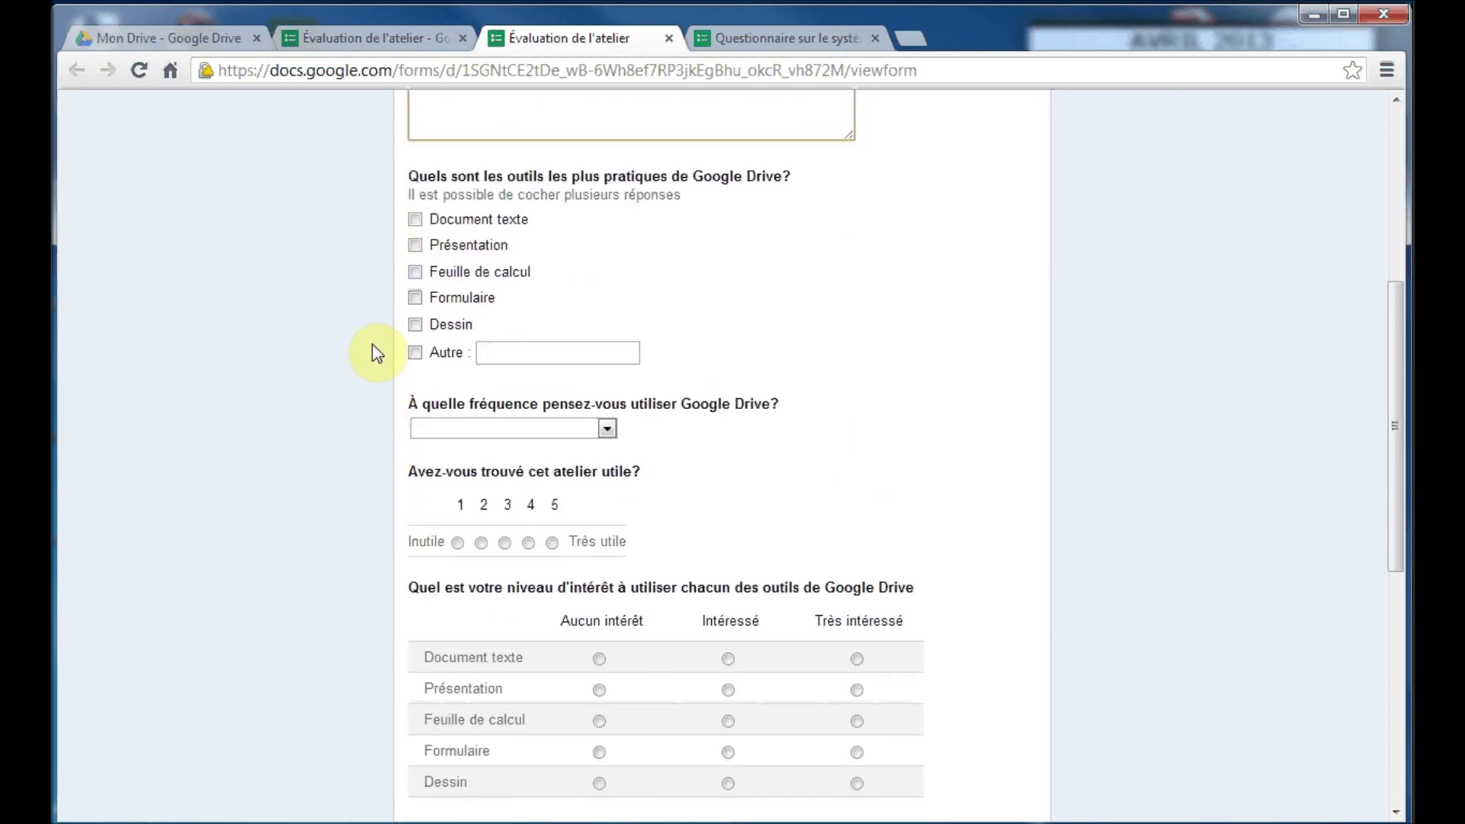
click(415, 220)
click(415, 273)
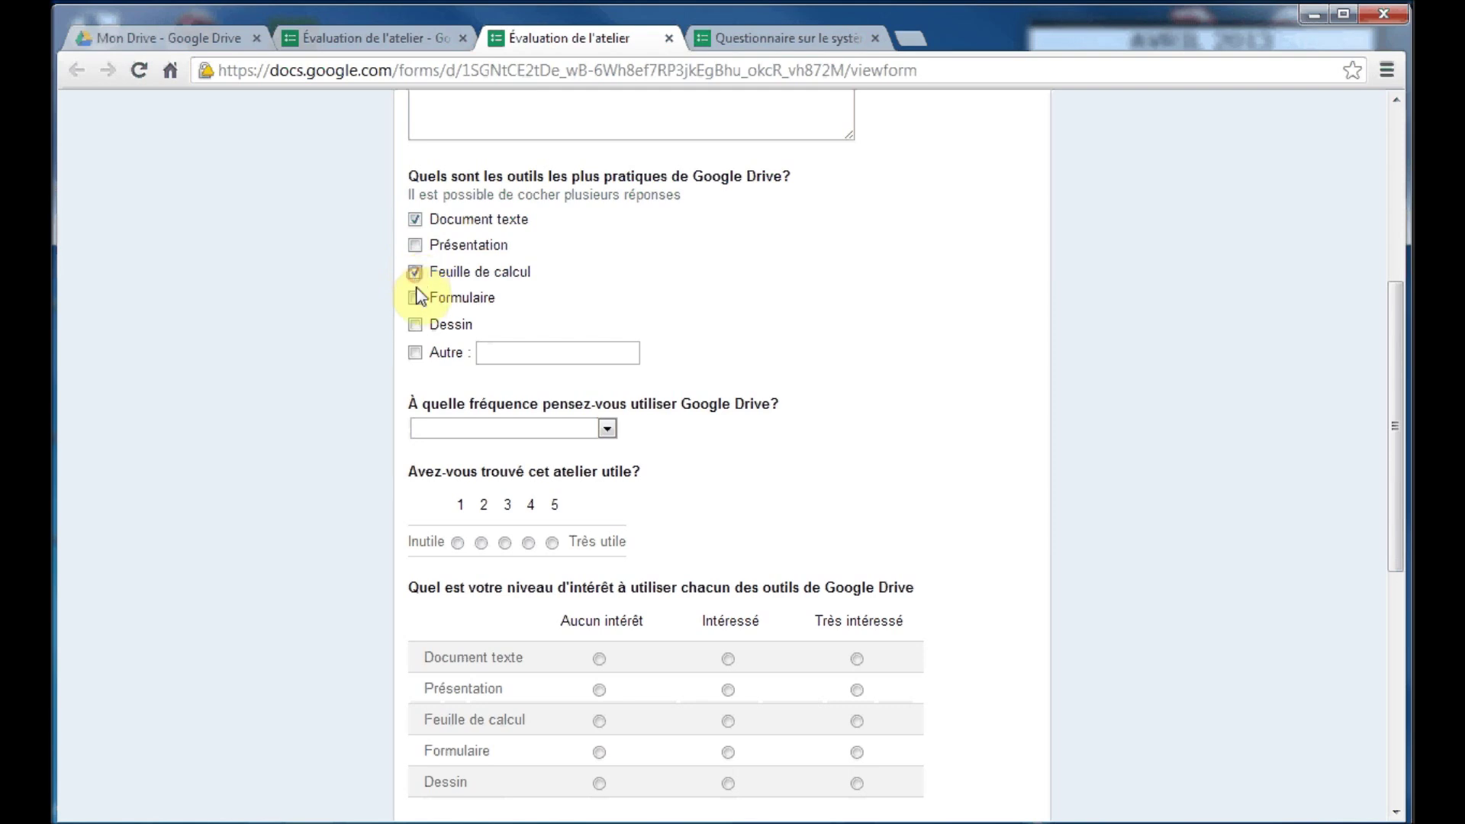
click(415, 325)
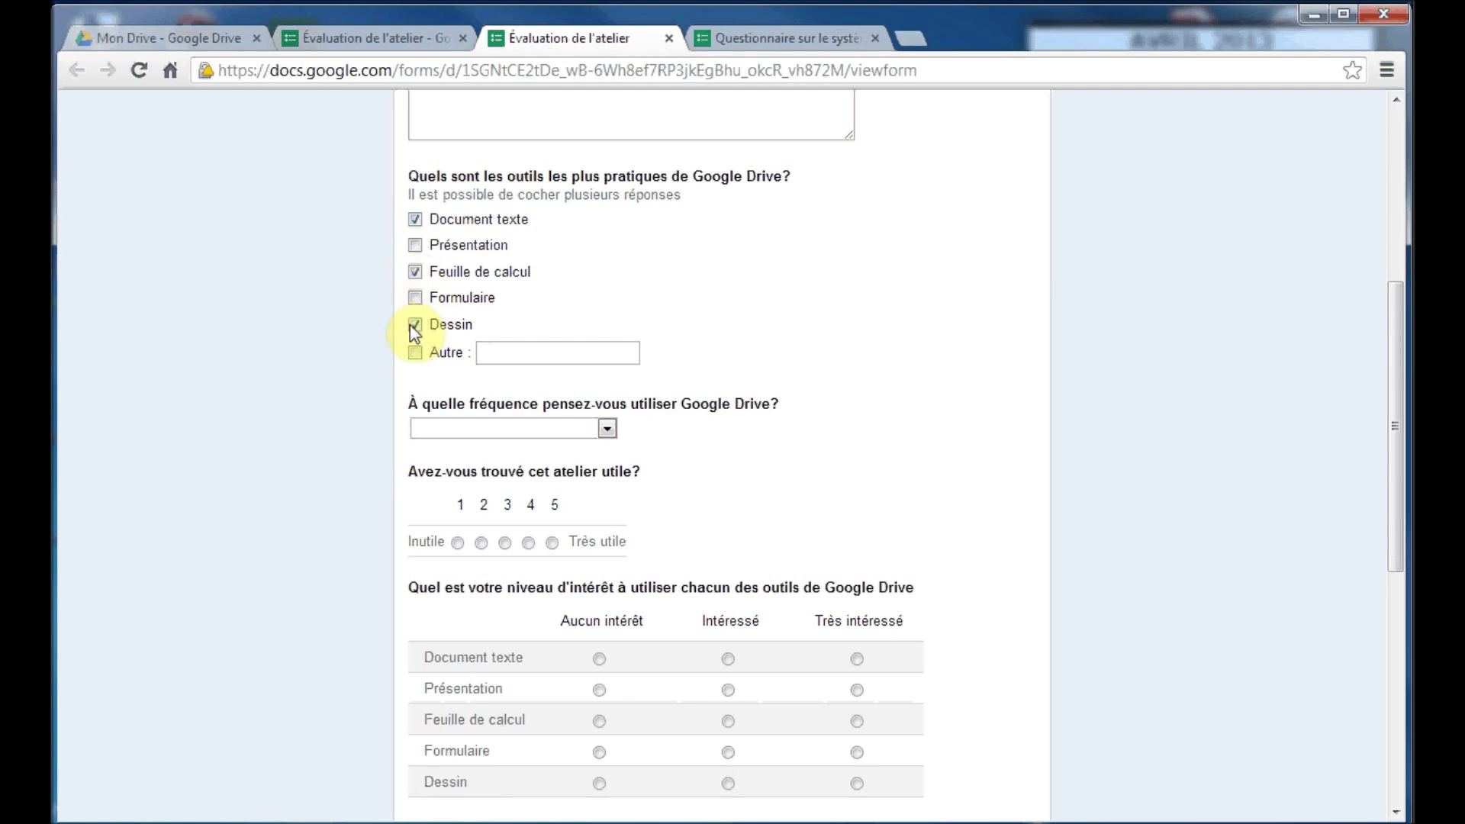
click(505, 354)
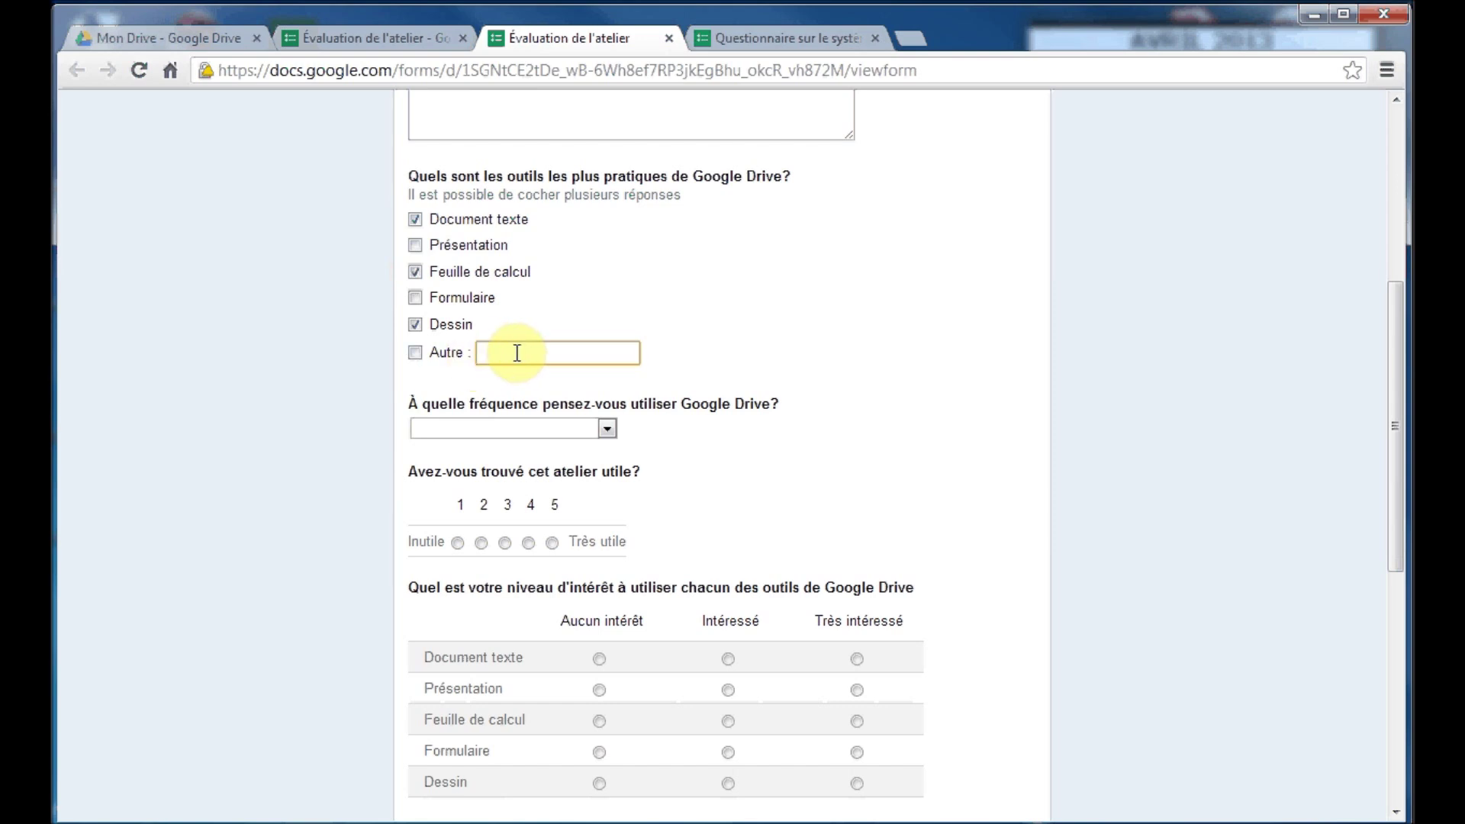
Answer "Environ une fois par mois" for the usage frequency and rate the workshop's usefulness 5
click(607, 428)
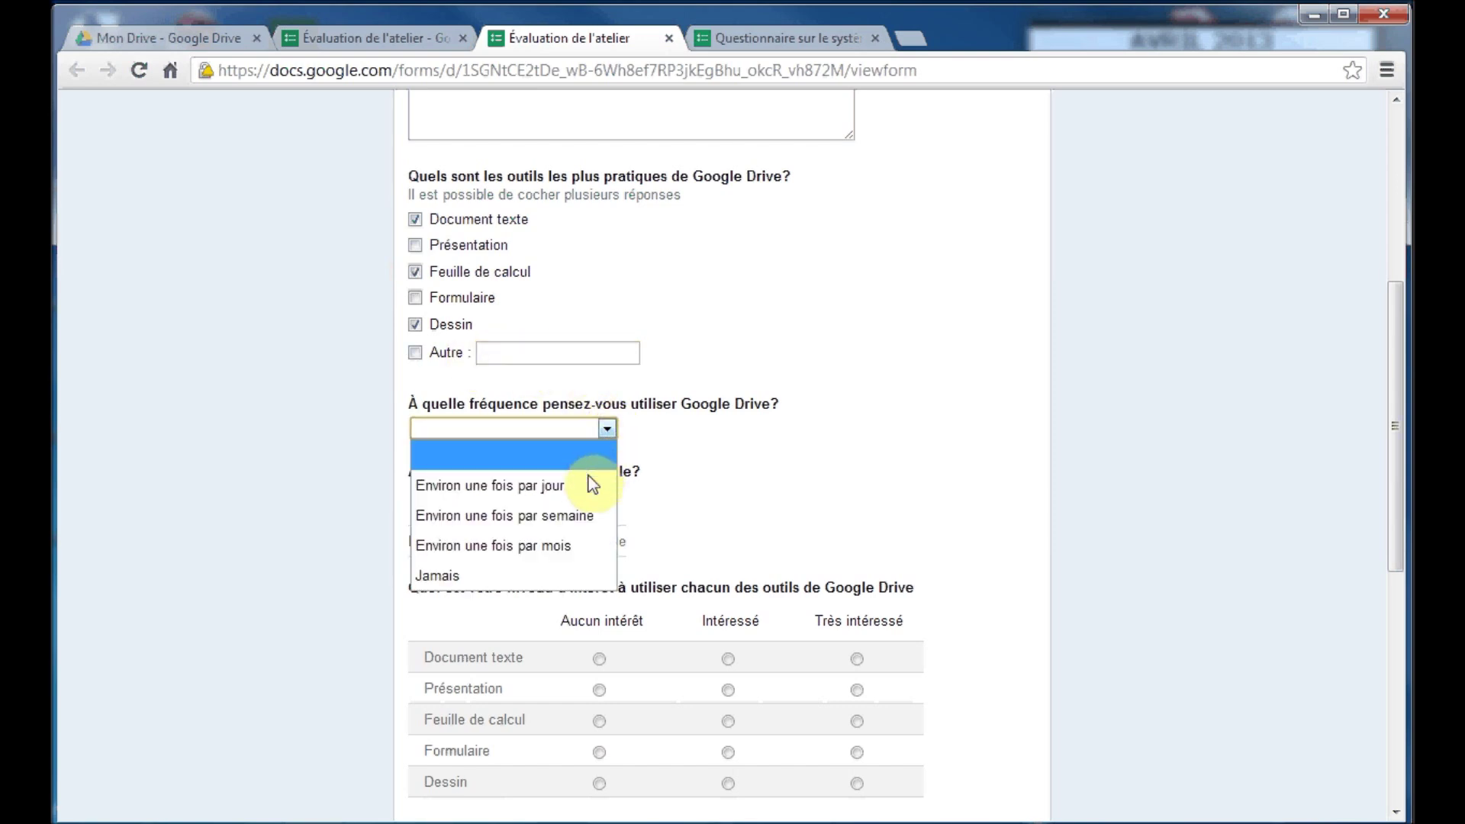
click(580, 541)
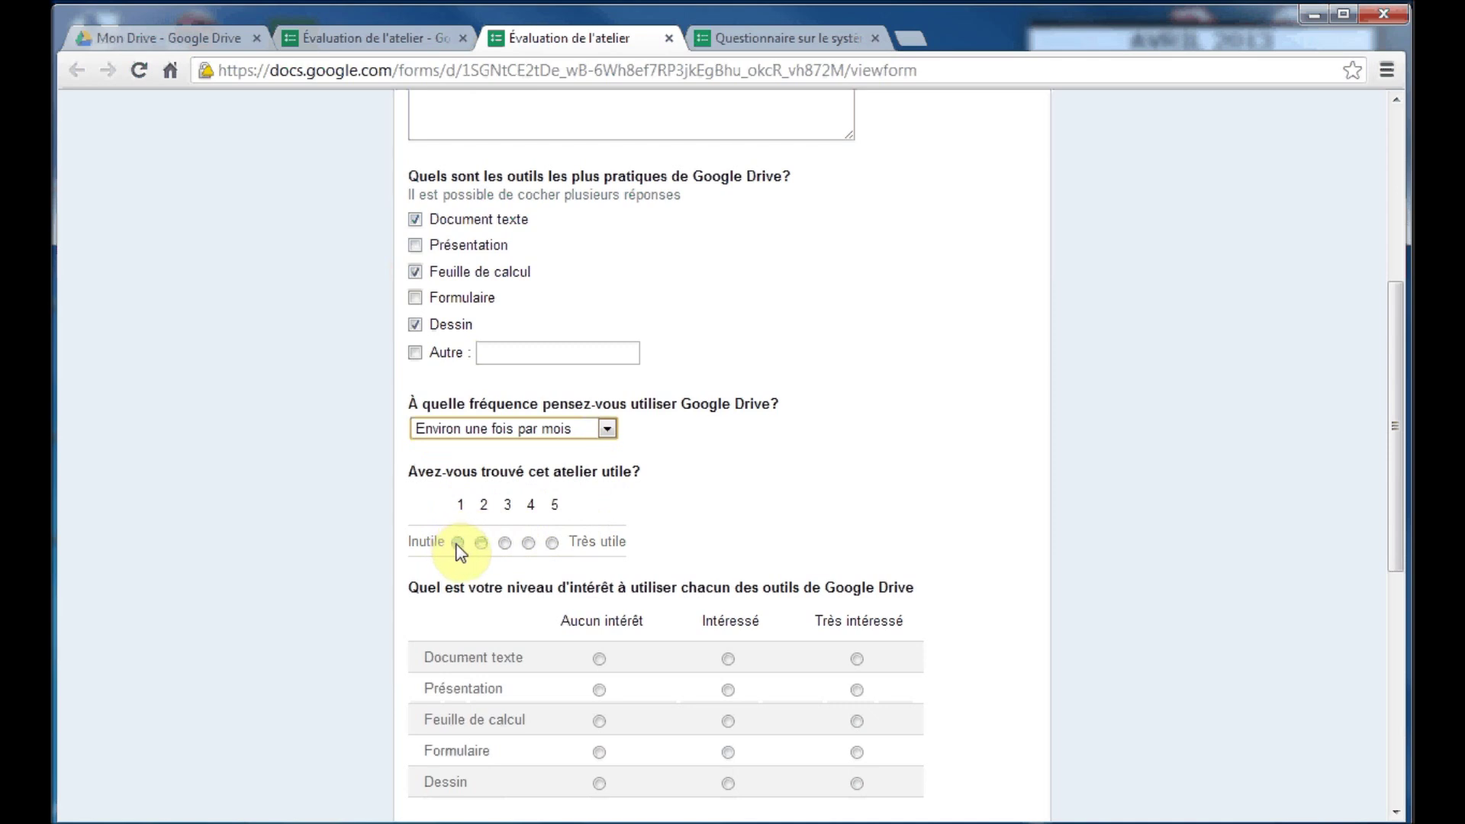
click(552, 543)
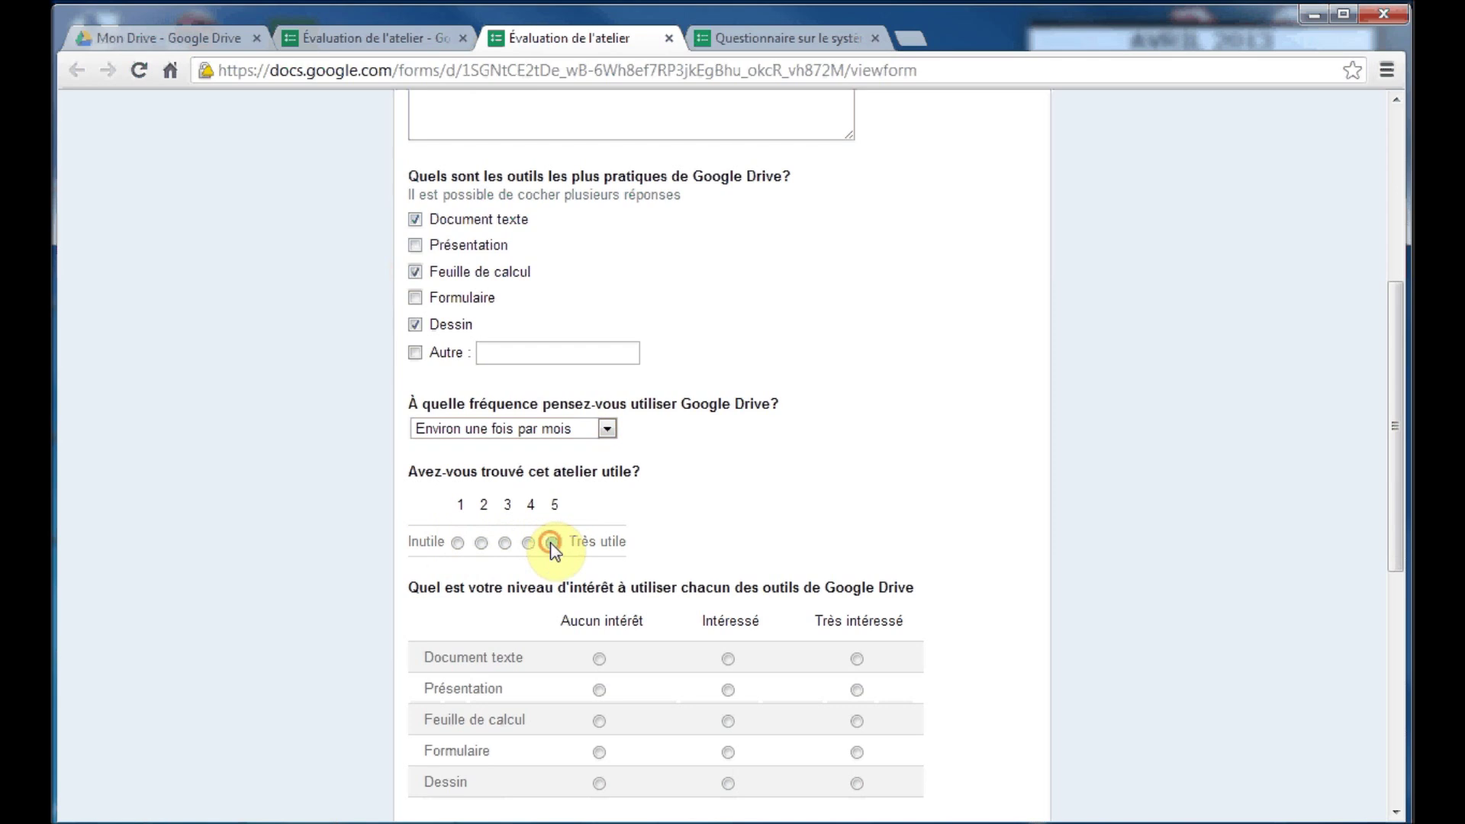
Mark "Document texte" and "Feuille de calcul" as "Intéressé" in the grid question about interest in the tools
scroll(503, 565, down, 4)
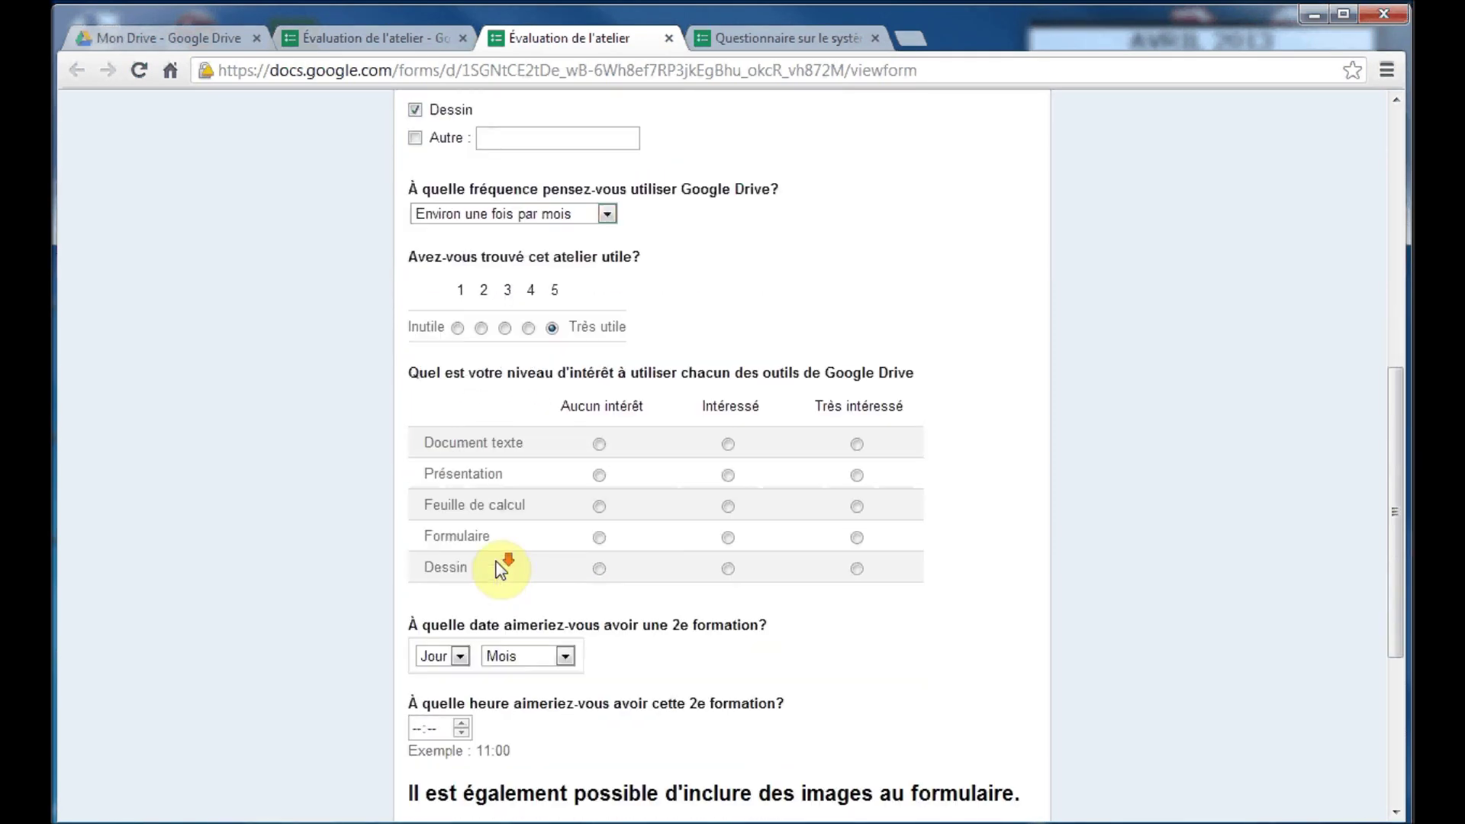
scroll(501, 568, down, 1)
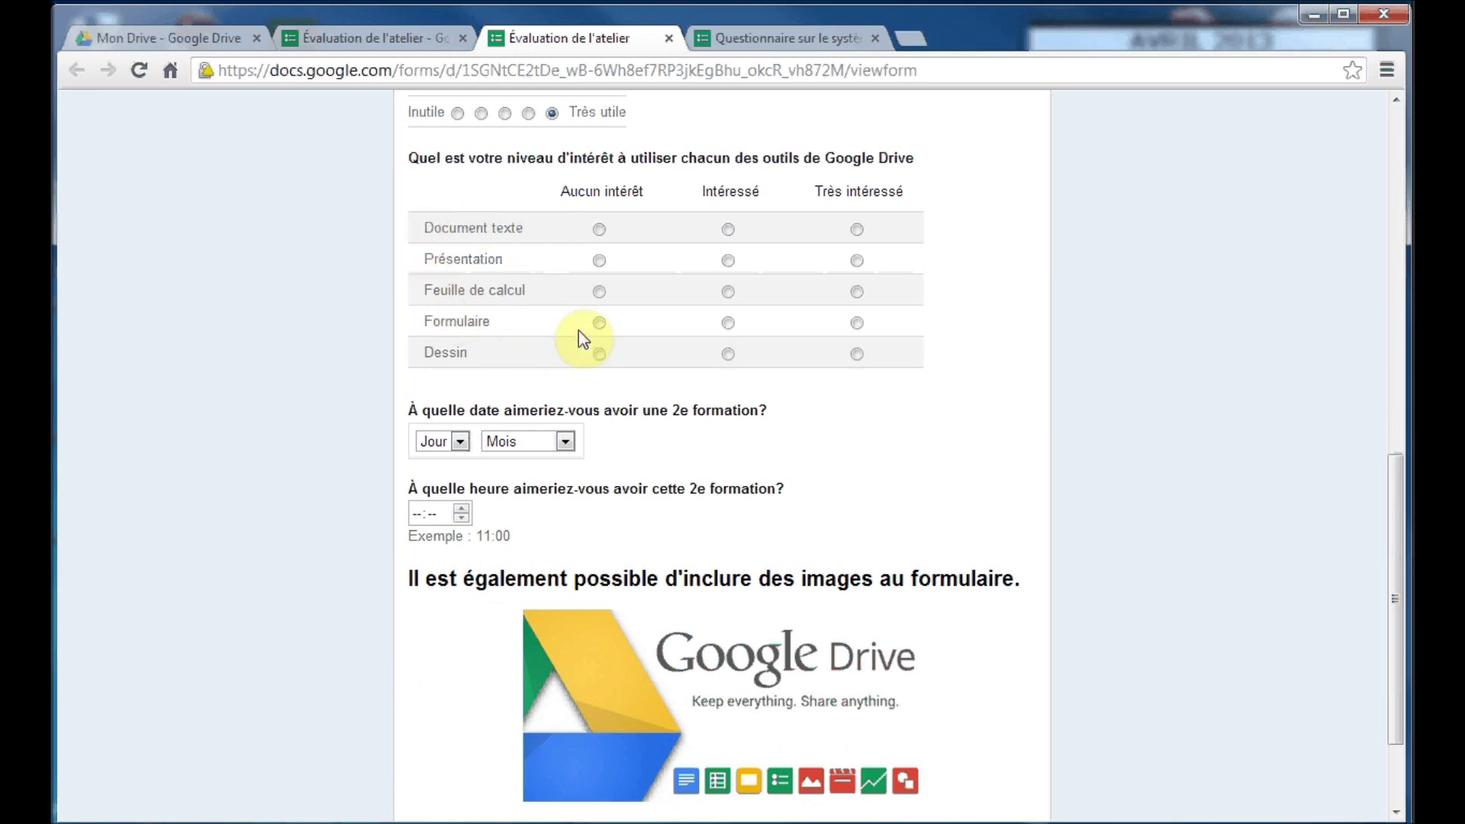
click(728, 230)
click(729, 292)
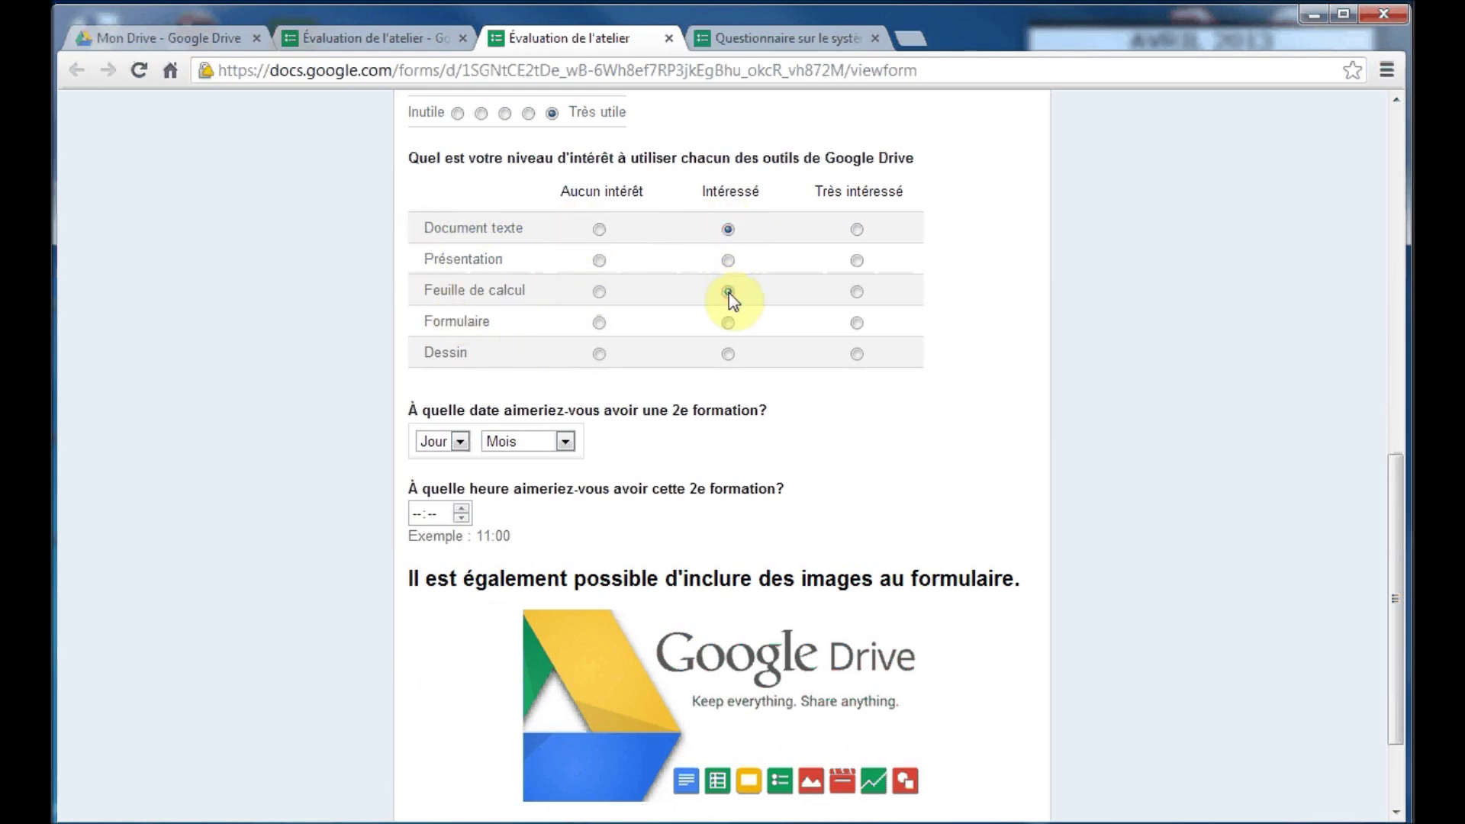
Set the second training's date to 12 janvier and its hour to 00, and view the rest of the form
click(462, 442)
click(438, 381)
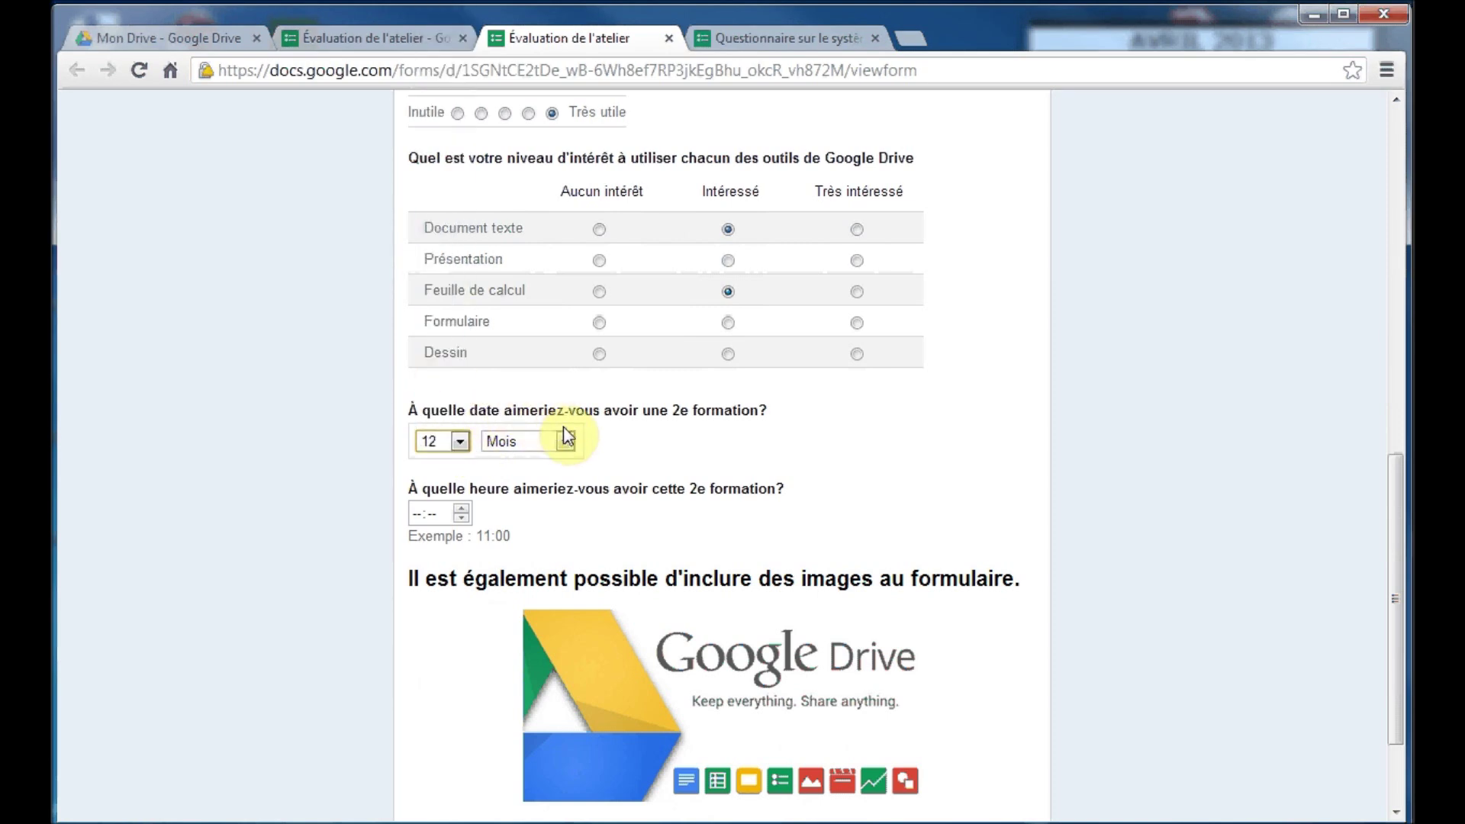
click(563, 442)
click(507, 498)
click(462, 508)
click(461, 508)
click(460, 516)
click(445, 515)
scroll(579, 598, down, 2)
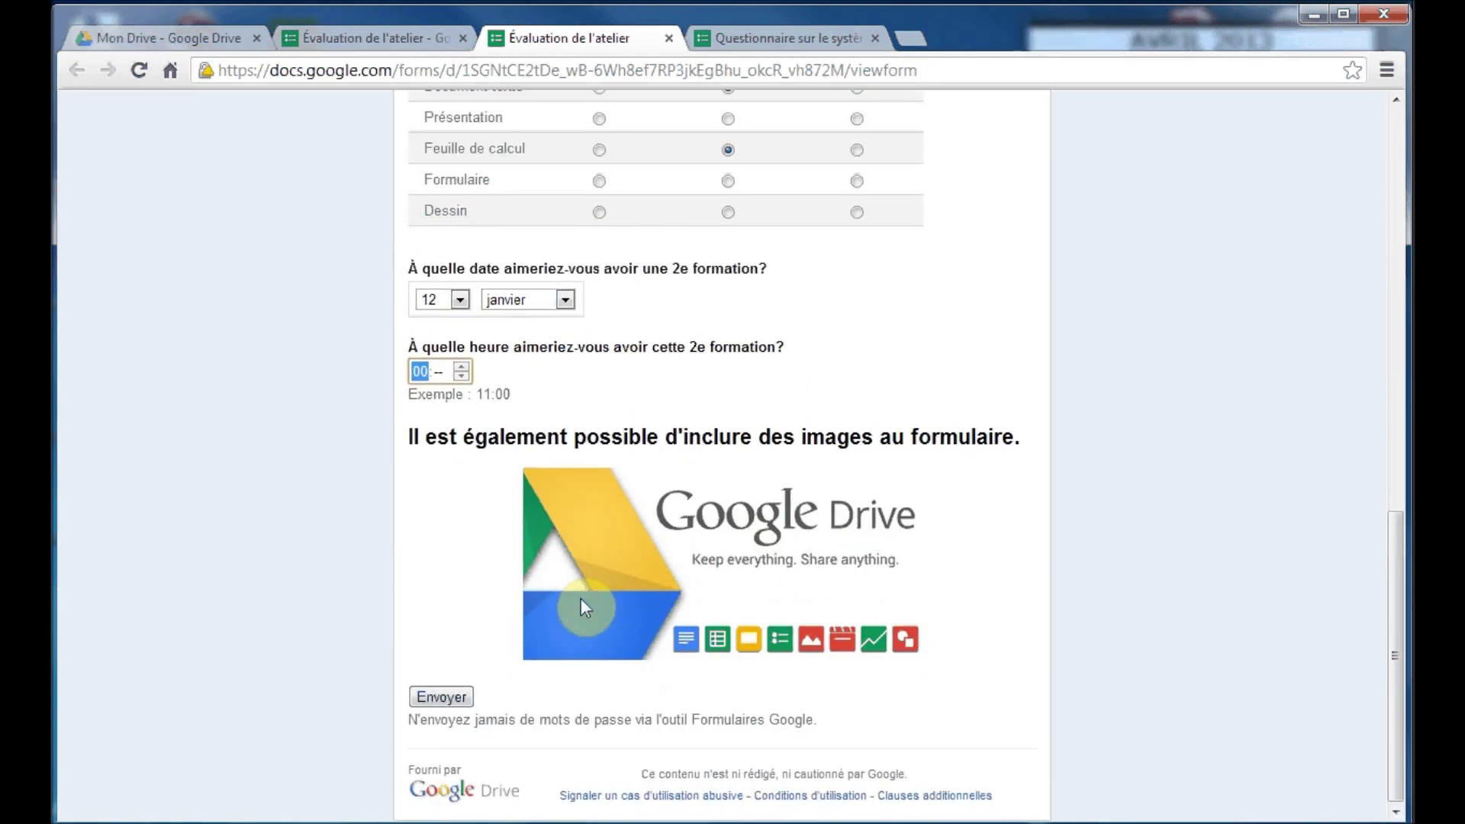
Close the sample form's live view and editor to return to the solar system questionnaire
click(668, 39)
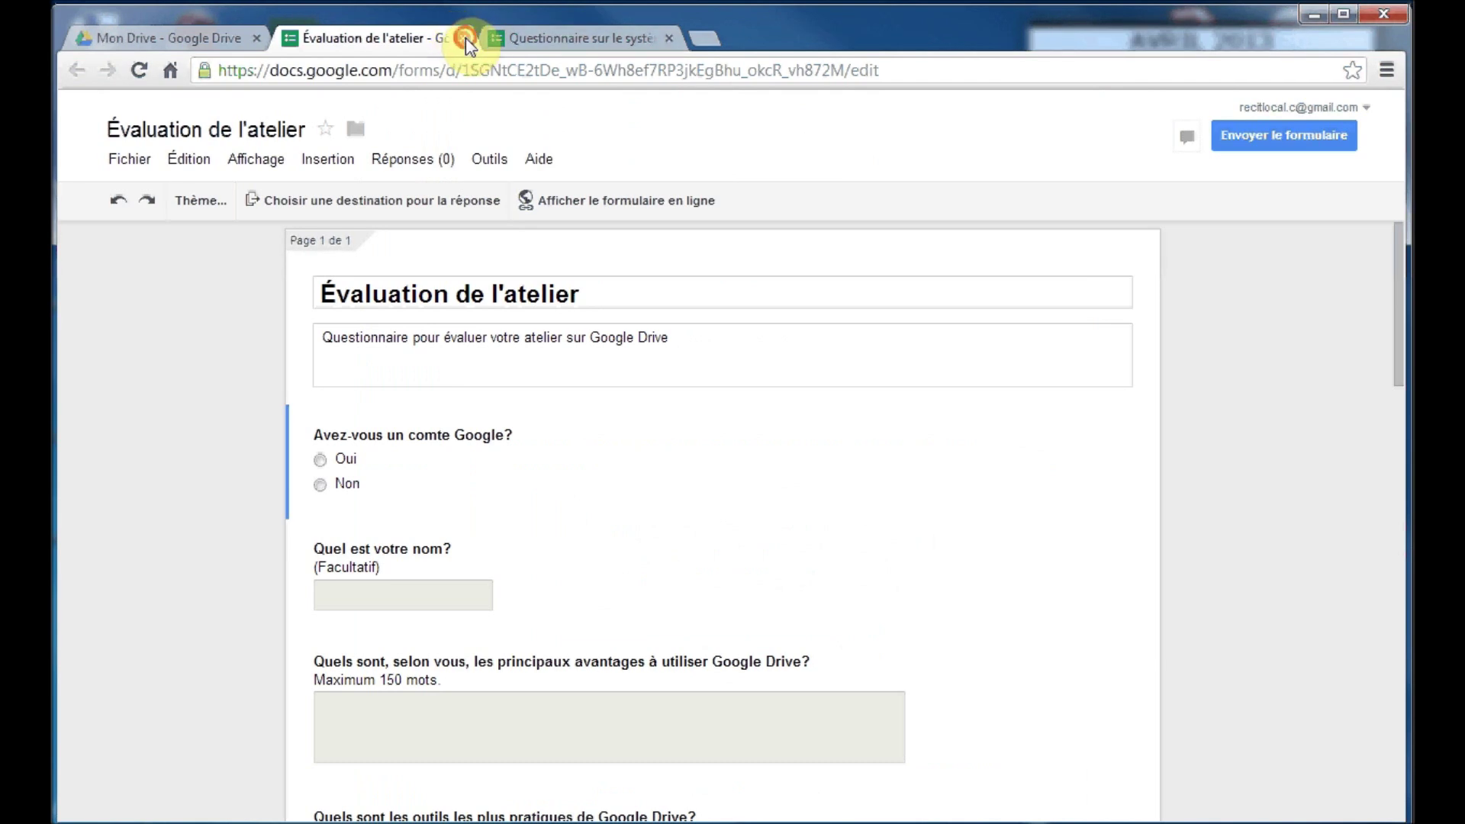
click(465, 38)
scroll(226, 476, up, 2)
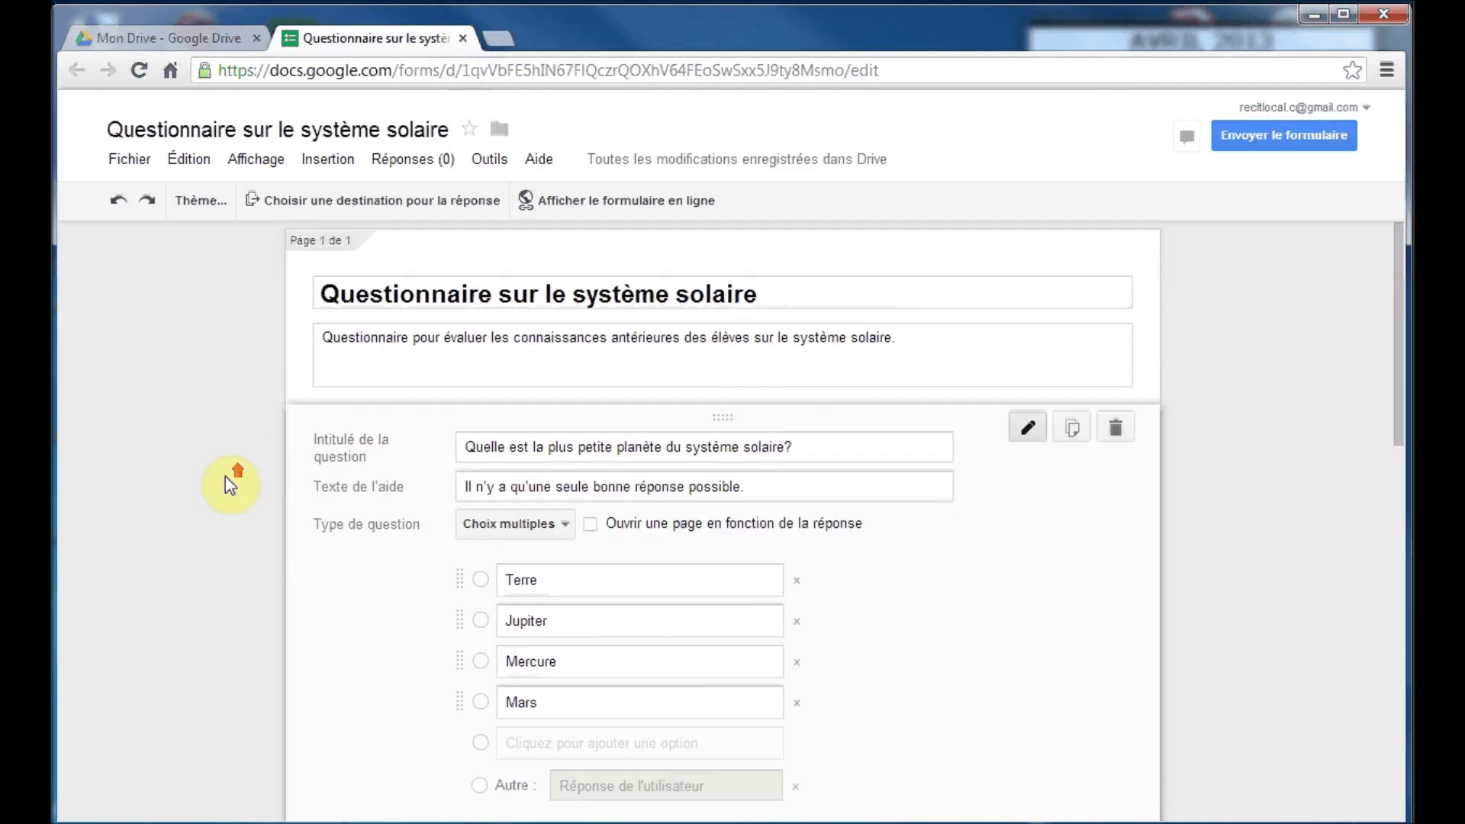
Add "Merci d'avoir pris le temps de répondre." to the end of the confirmation message
scroll(226, 476, down, 6)
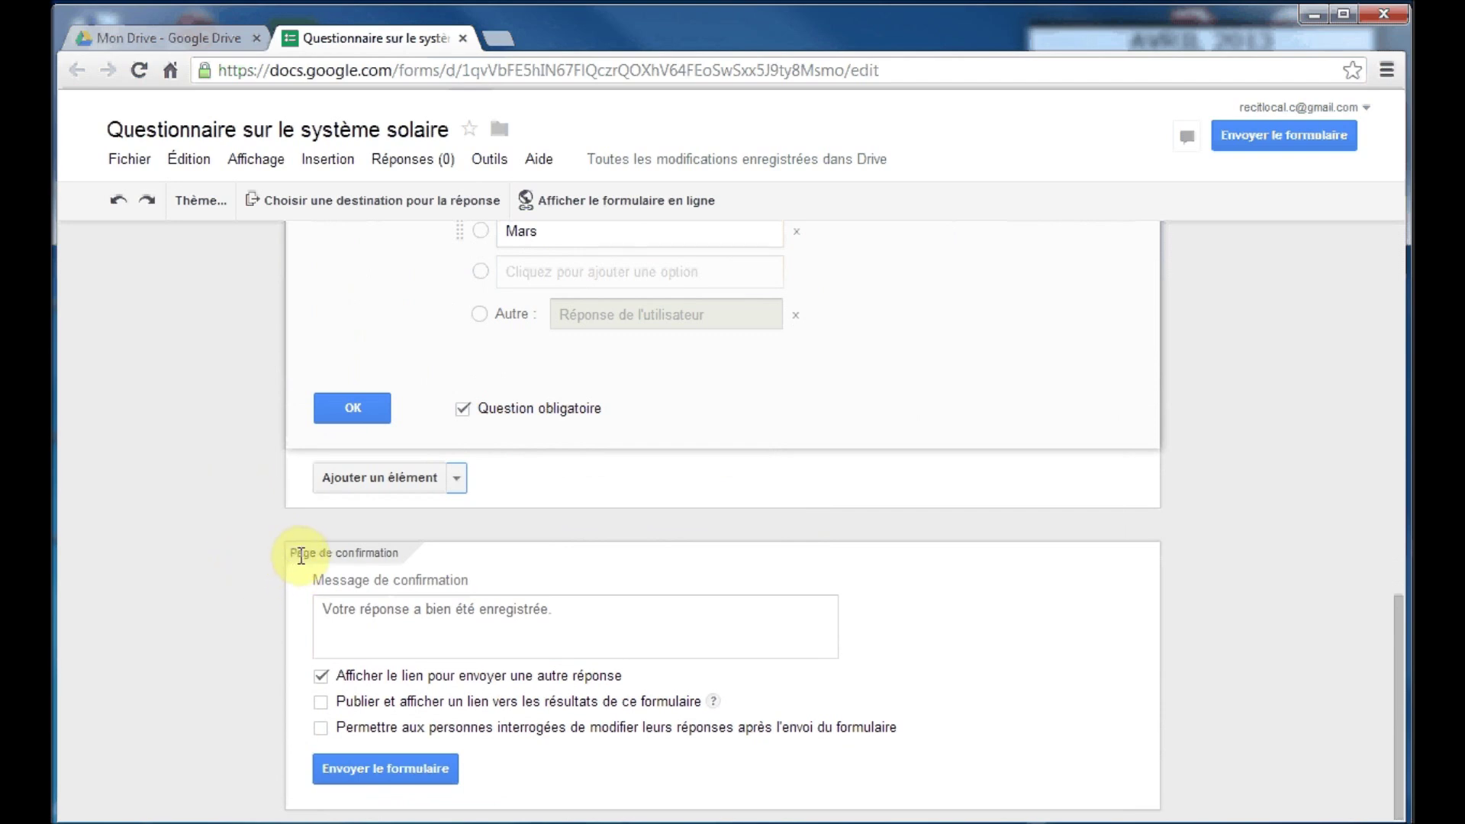
click(395, 550)
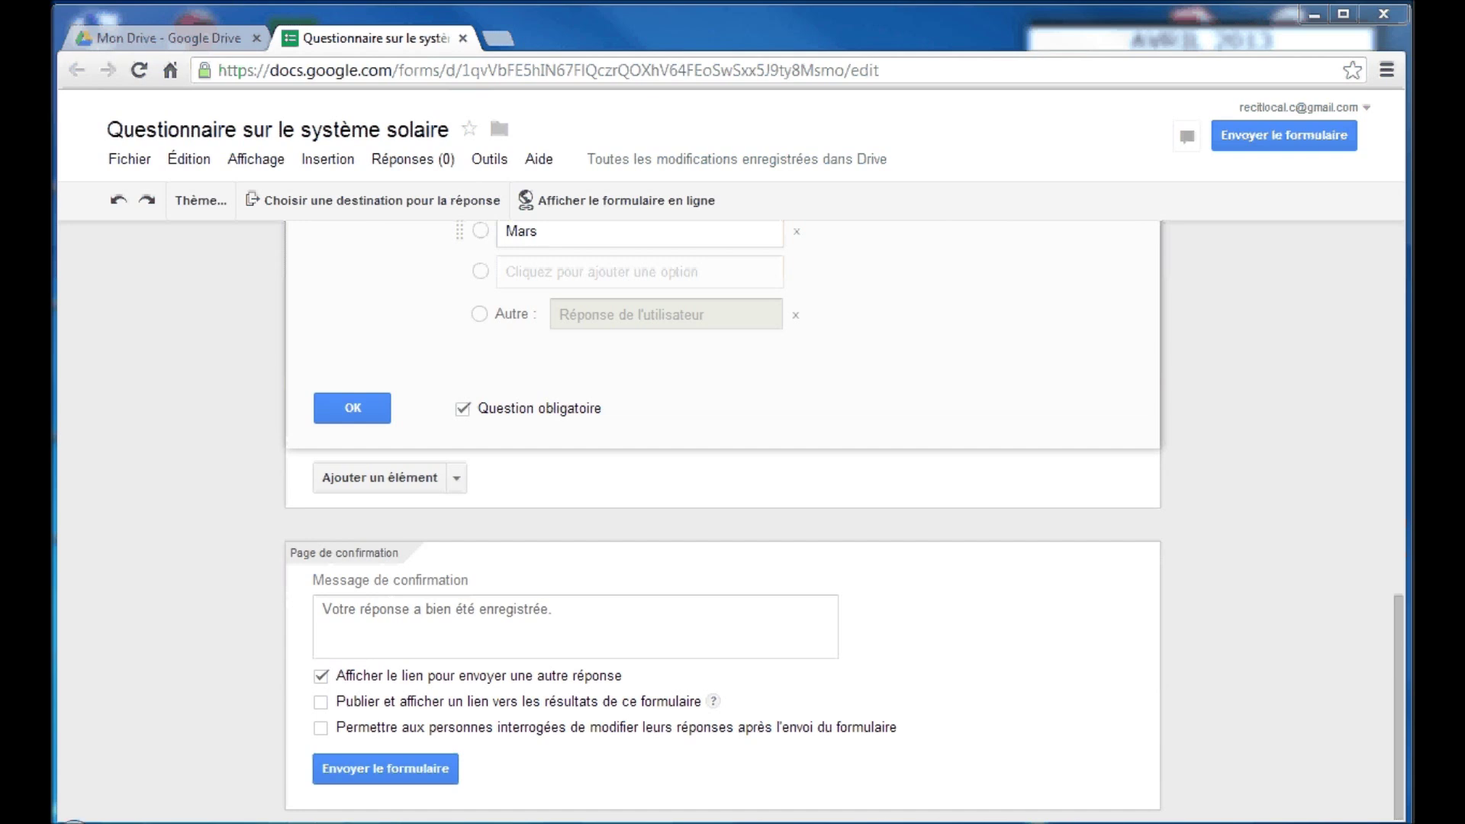
click(358, 611)
click(584, 609)
text(Merci d'avoir pris le temps de répondre.)
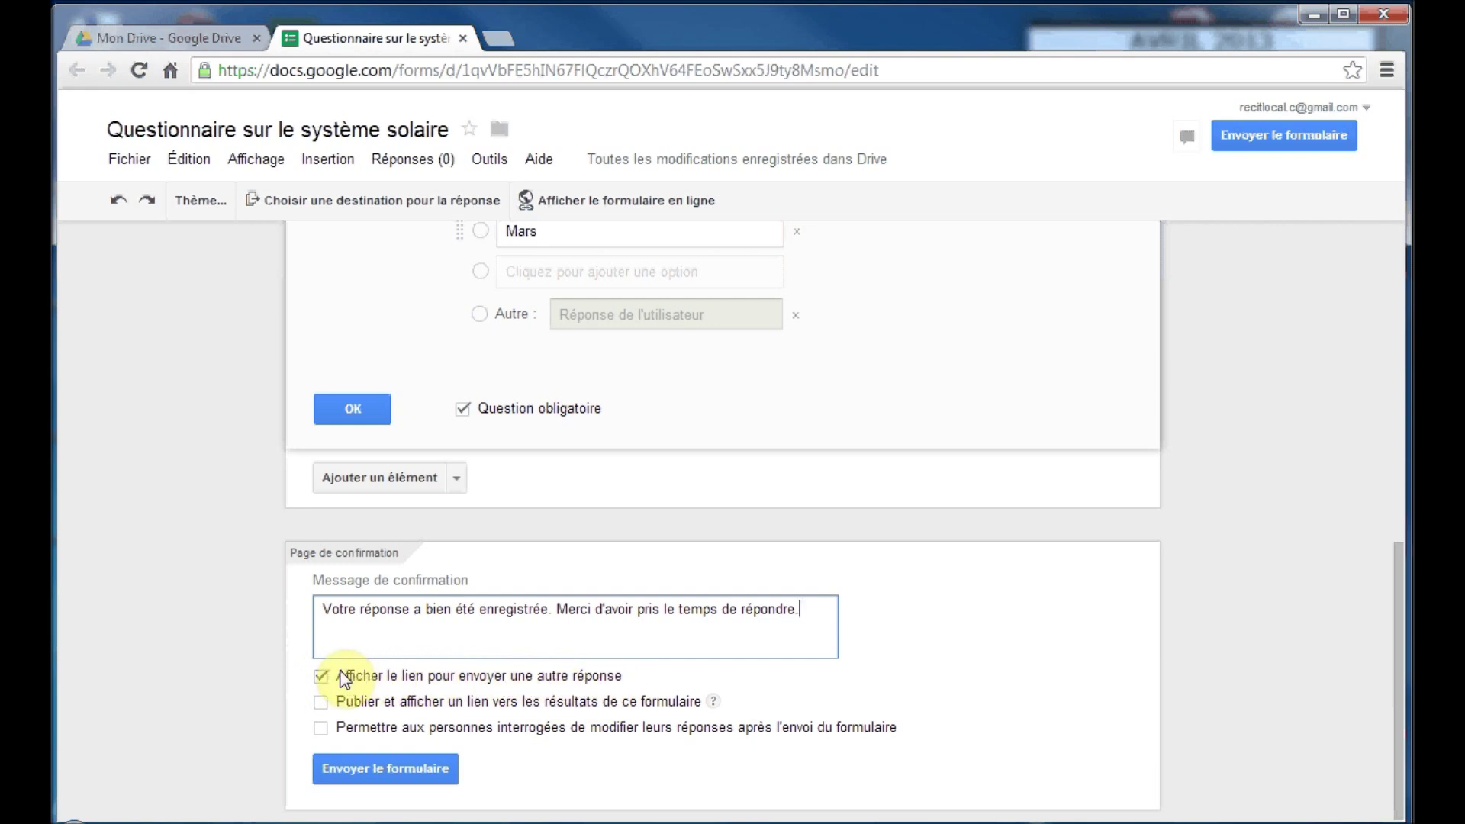
Enable publishing a link to the form's results and allowing respondents to edit their responses after submission
click(322, 702)
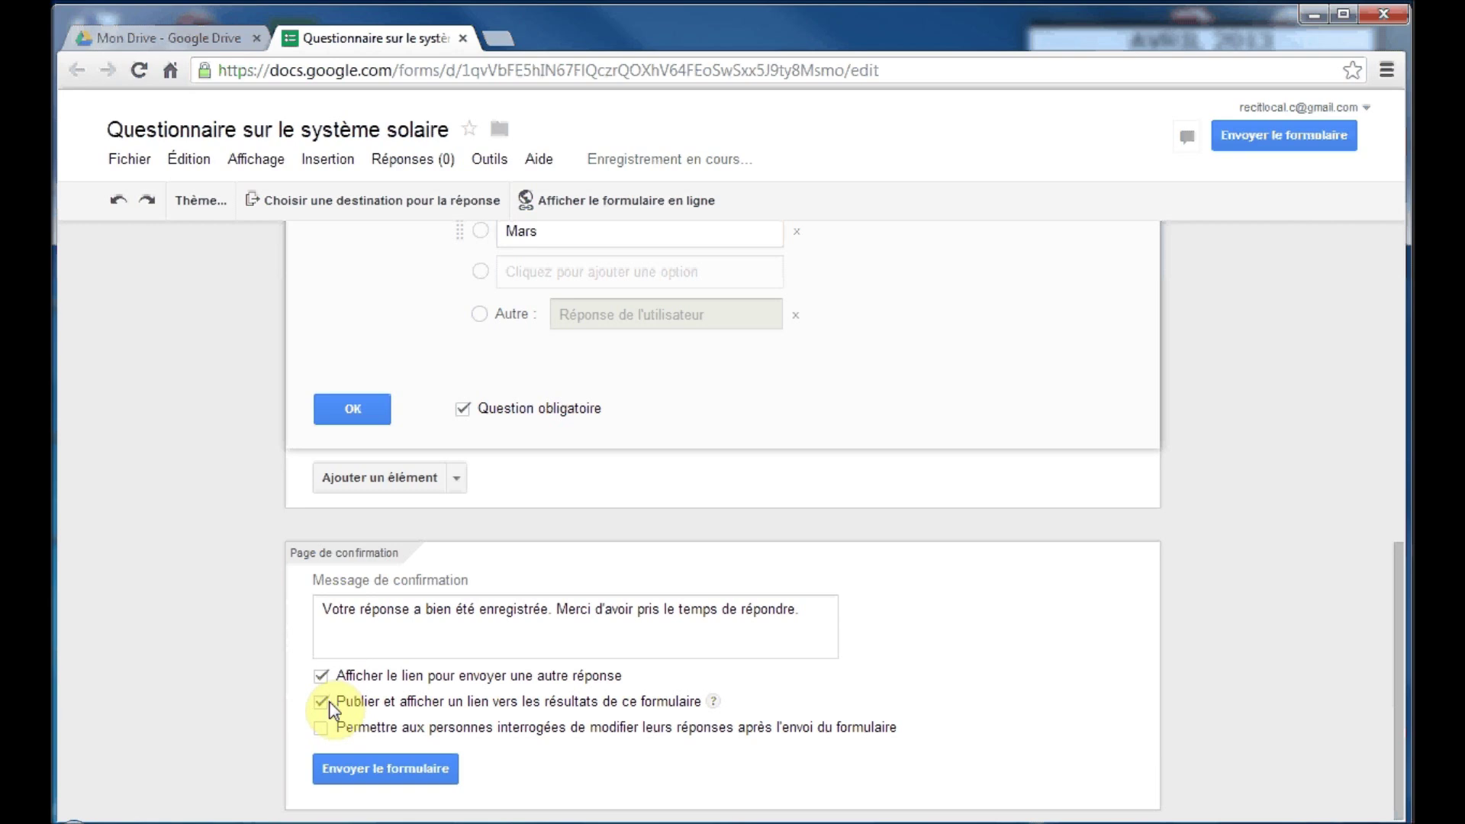
click(321, 728)
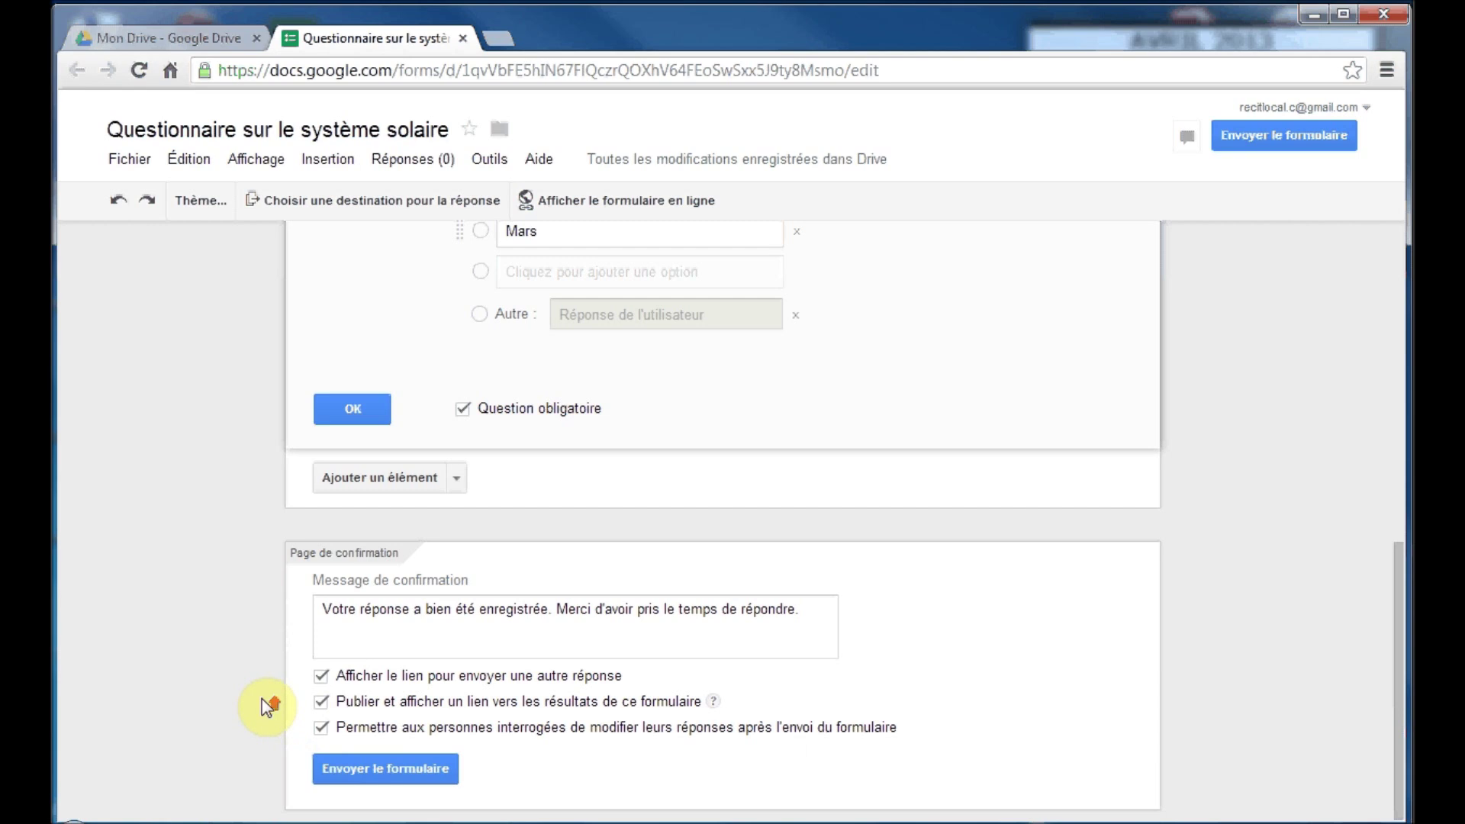
Review the new spreadsheet option as response destination, trying out the setting to always create a new spreadsheet
scroll(266, 706, up, 10)
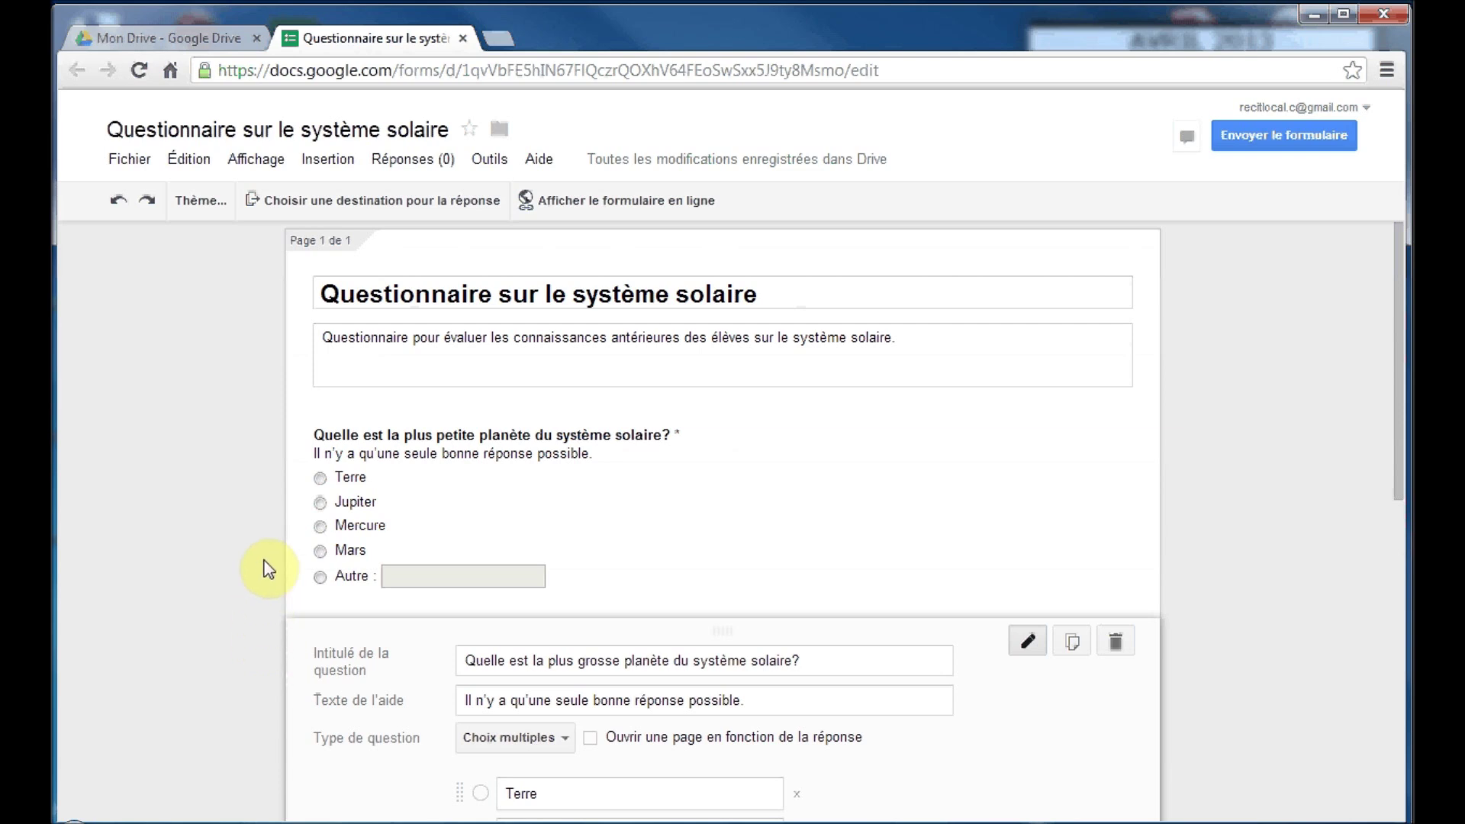
click(390, 202)
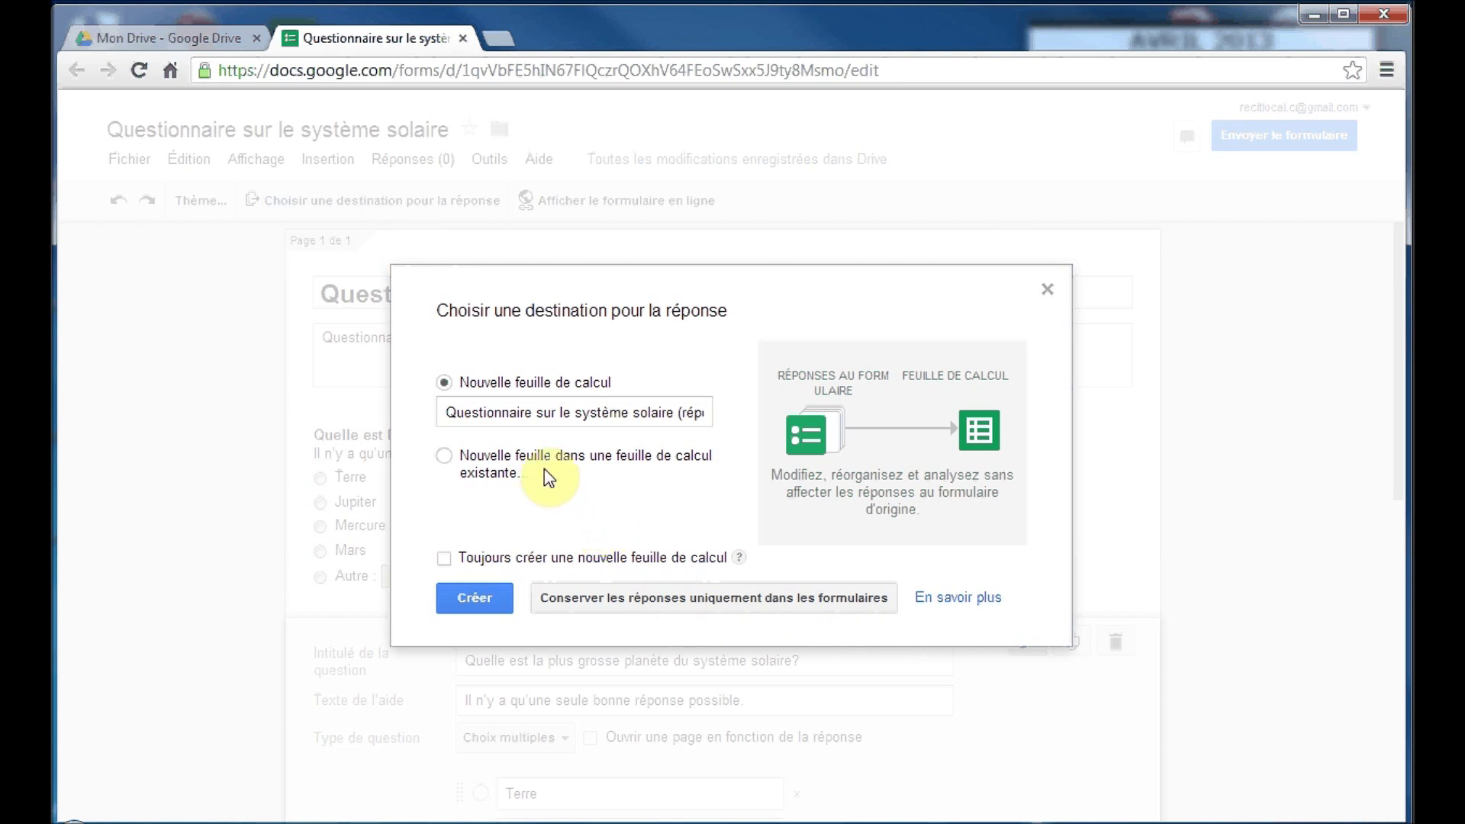
click(444, 383)
mouse_move(448, 412)
mouse_down()
mouse_move(794, 416)
mouse_move(746, 413)
mouse_up()
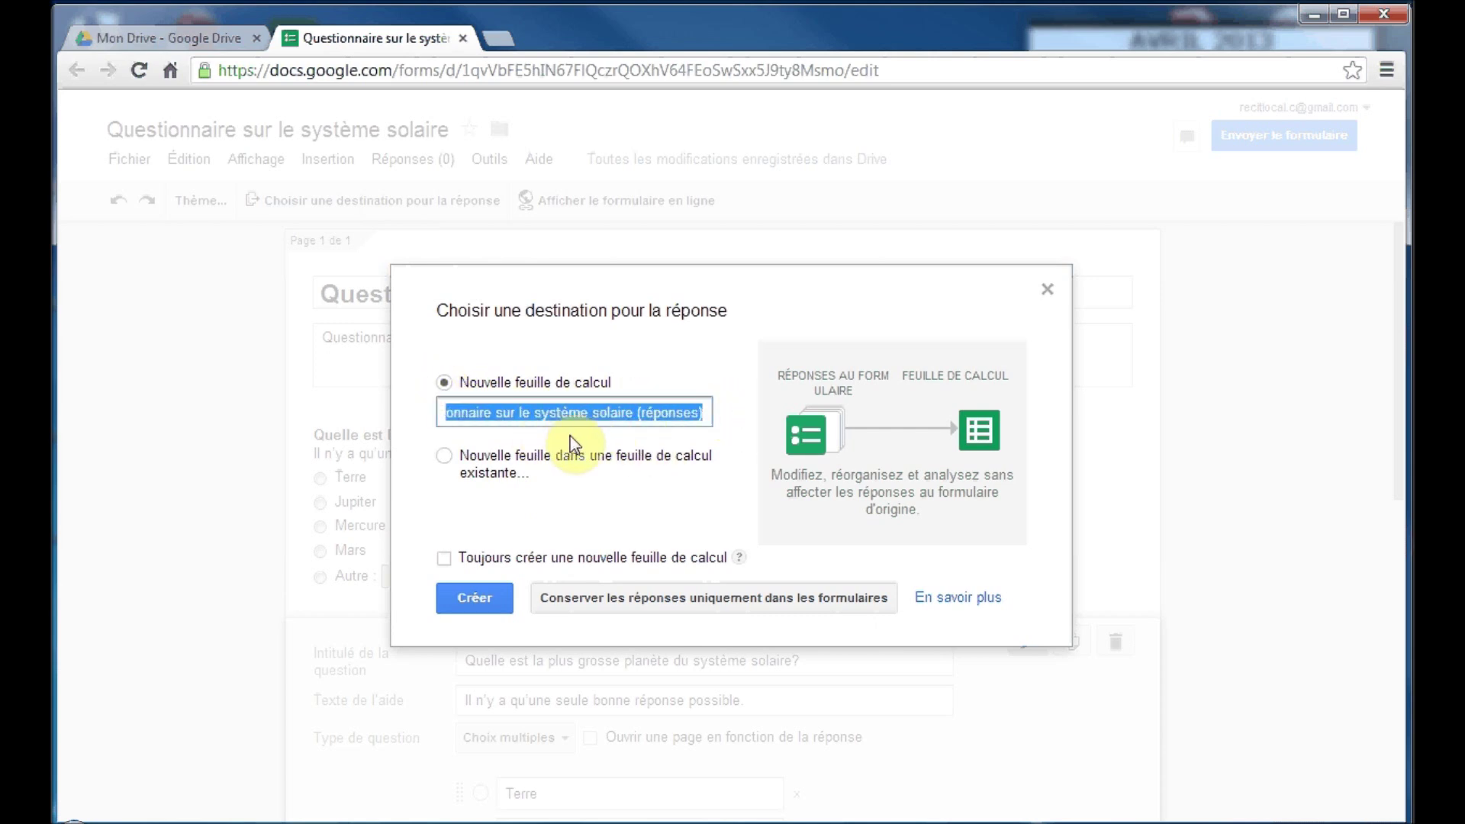
click(572, 442)
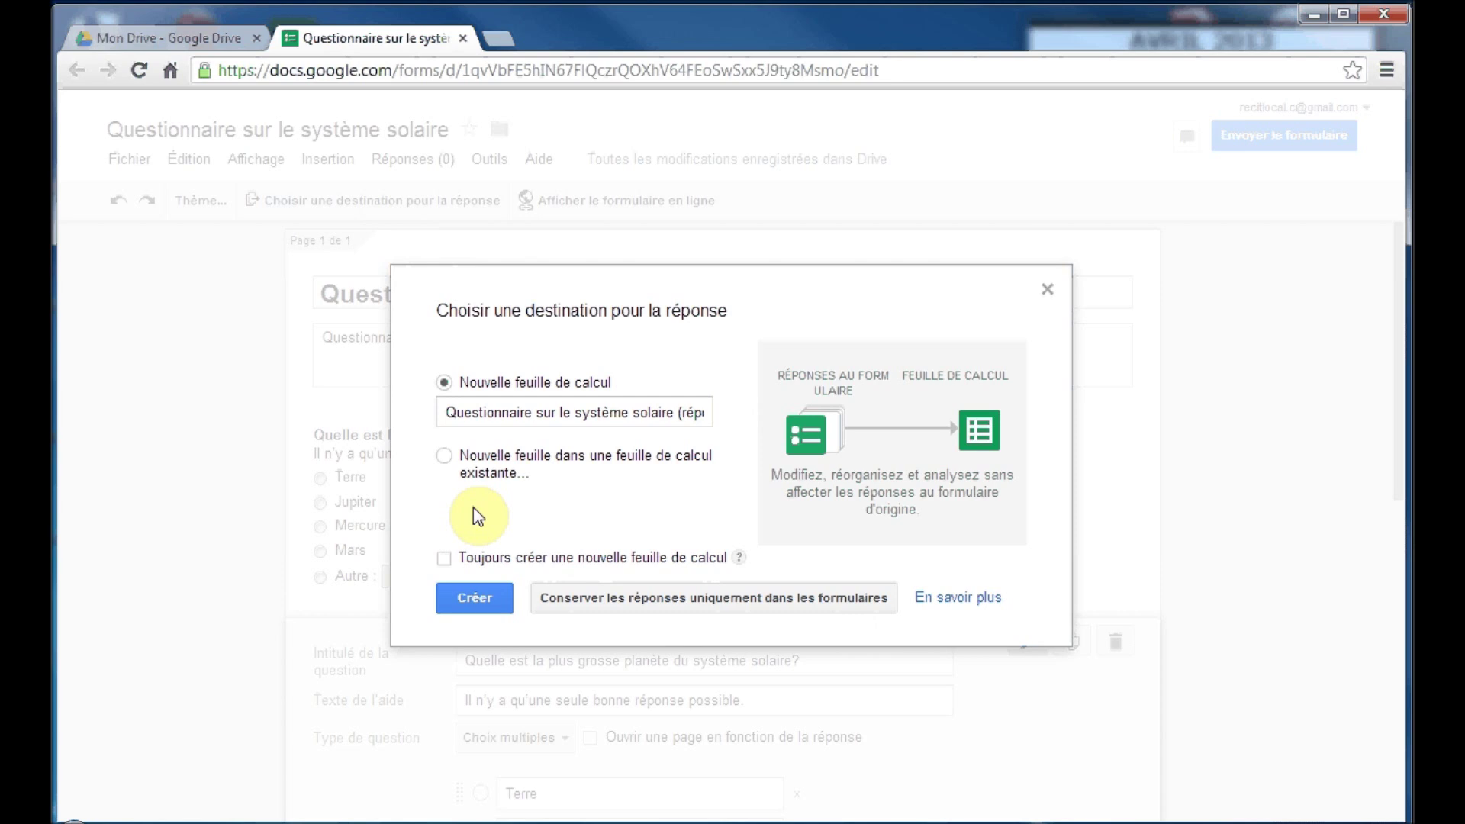
click(444, 559)
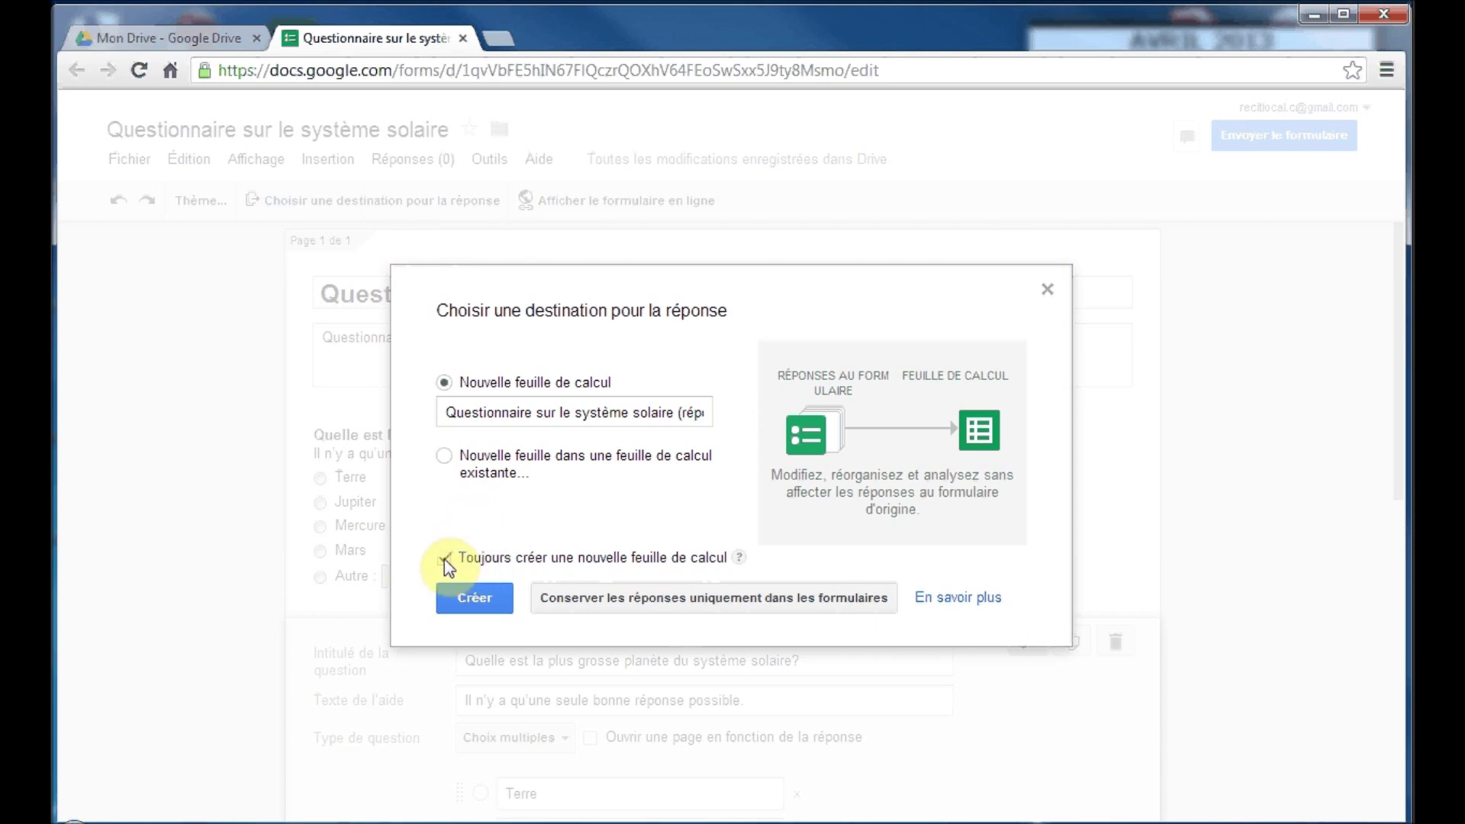
click(444, 558)
Try choosing the existing spreadsheet "Les statistiques" as the response destination, and cancel the selection
click(443, 457)
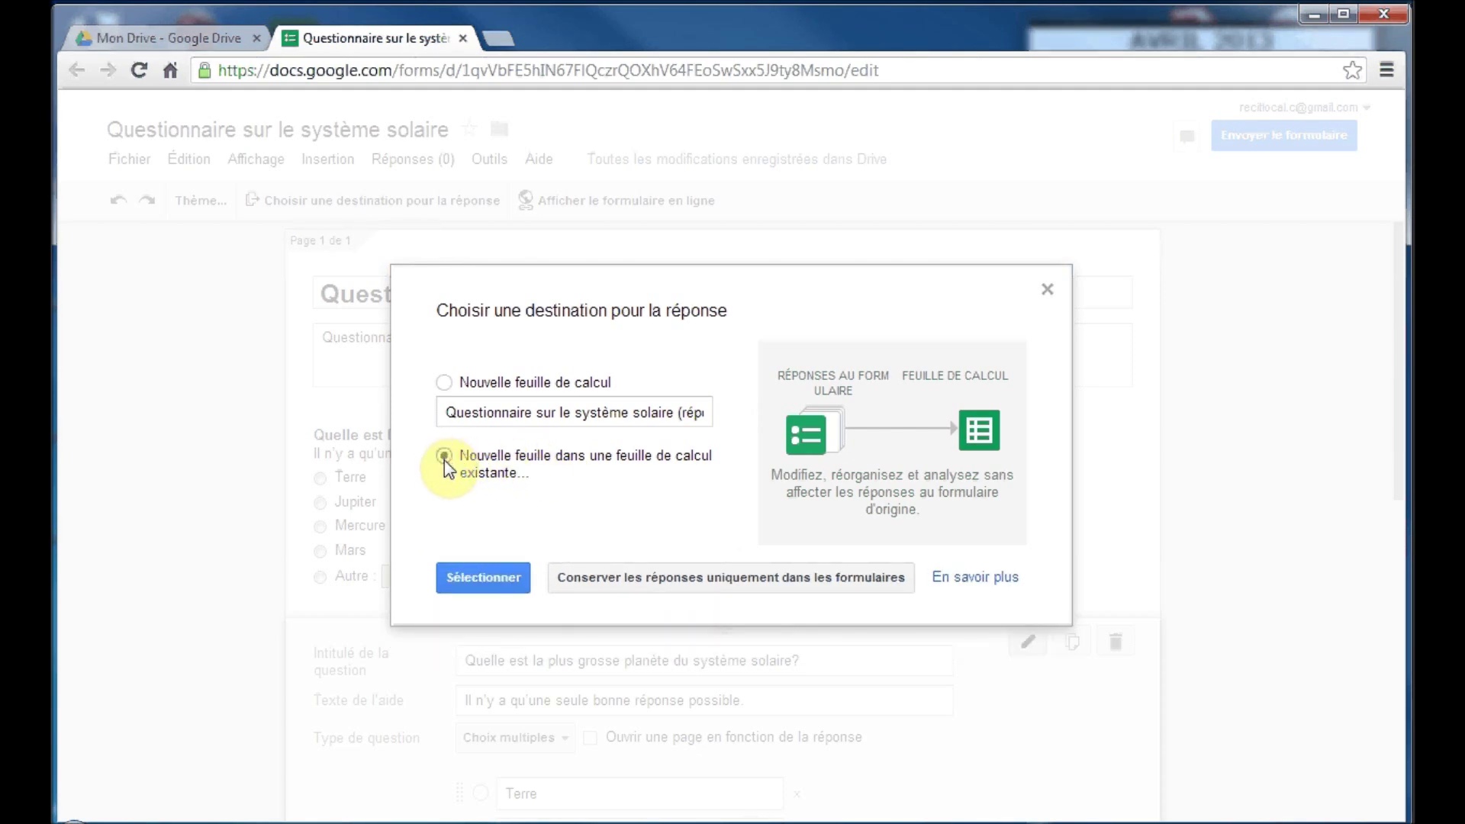
click(492, 577)
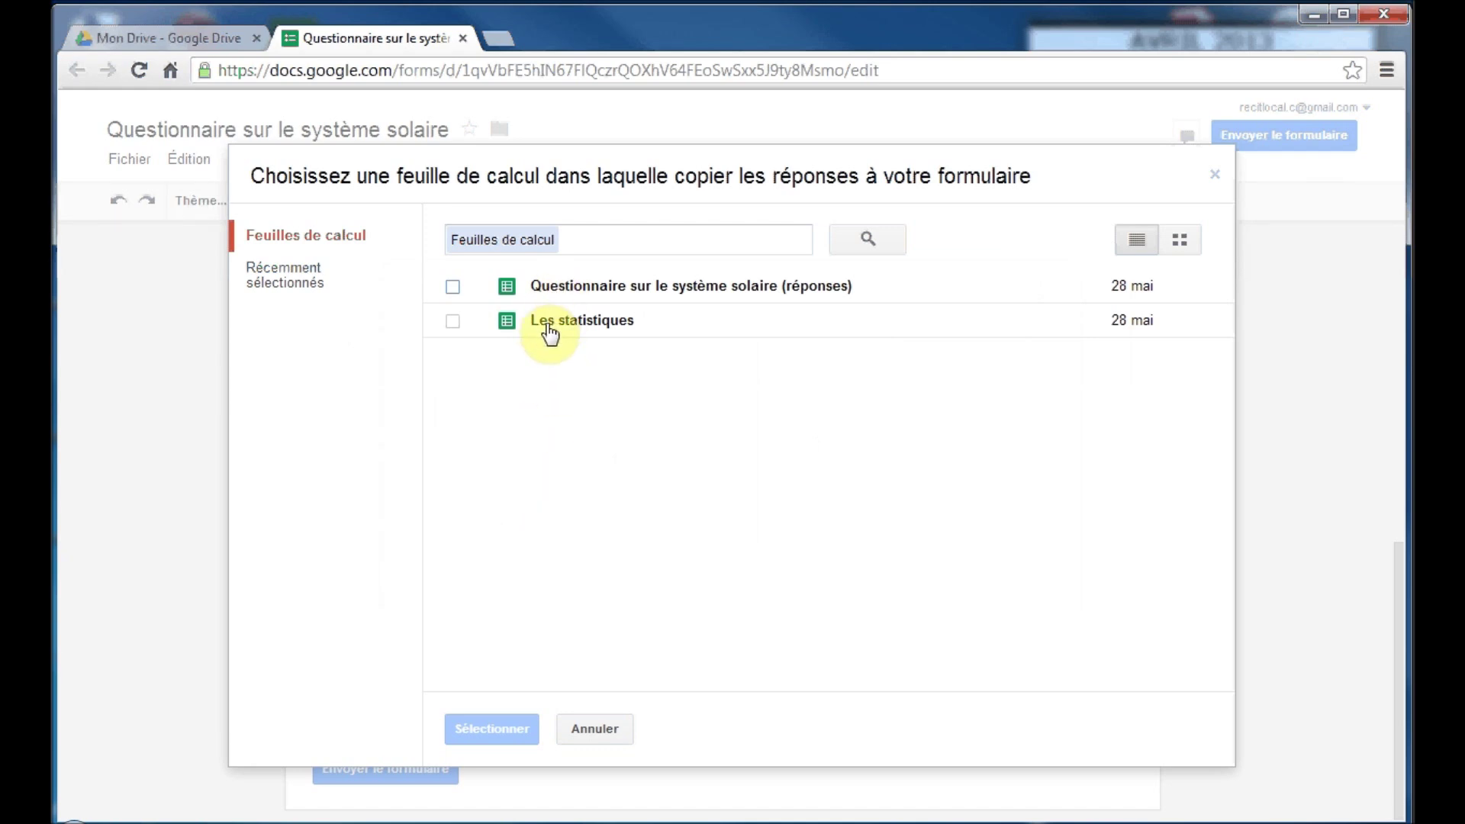
click(453, 322)
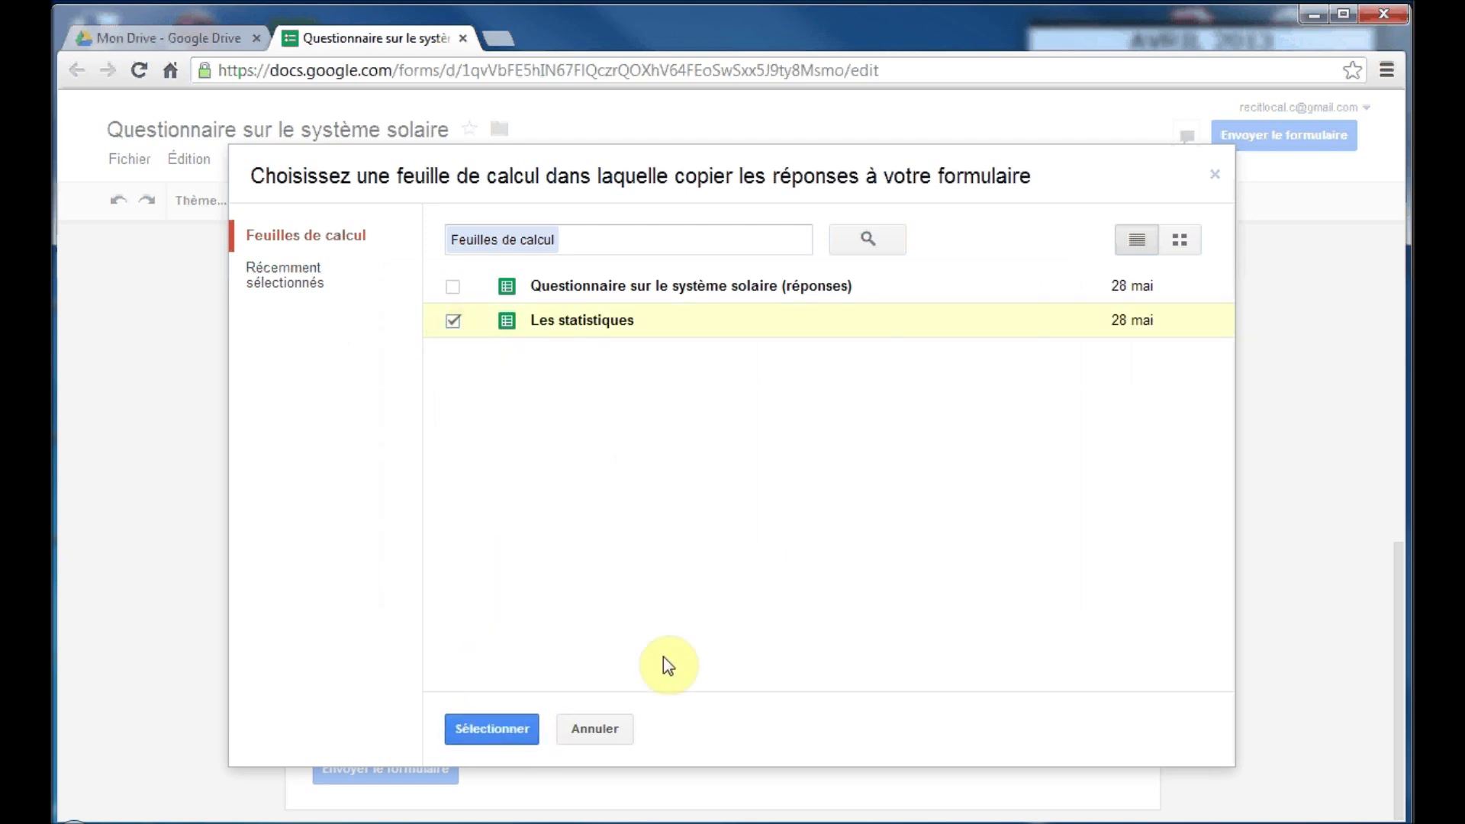
click(1216, 182)
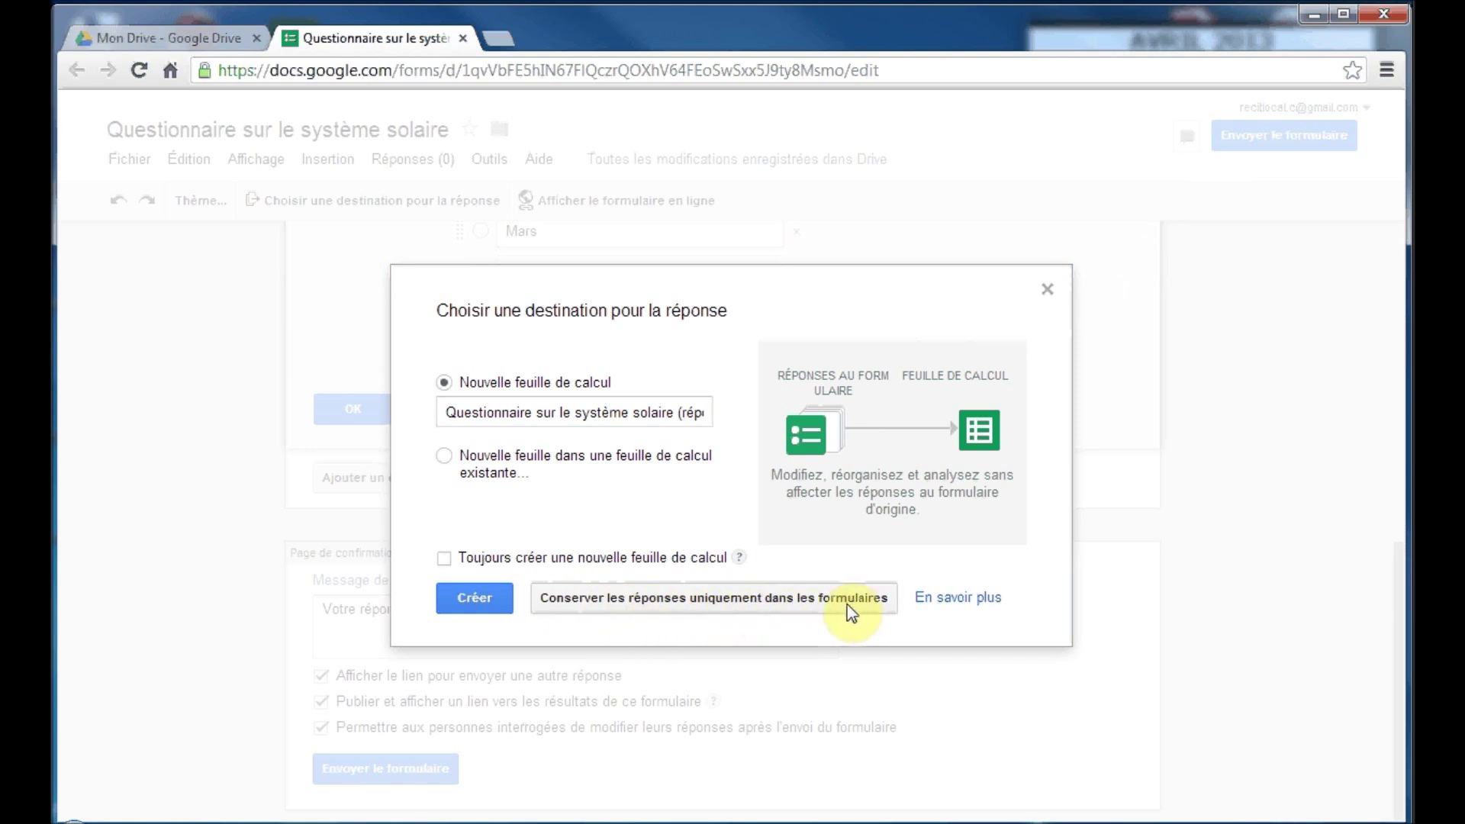
Choose to keep the responses only in Forms as the response destination
click(737, 602)
scroll(737, 603, up, 7)
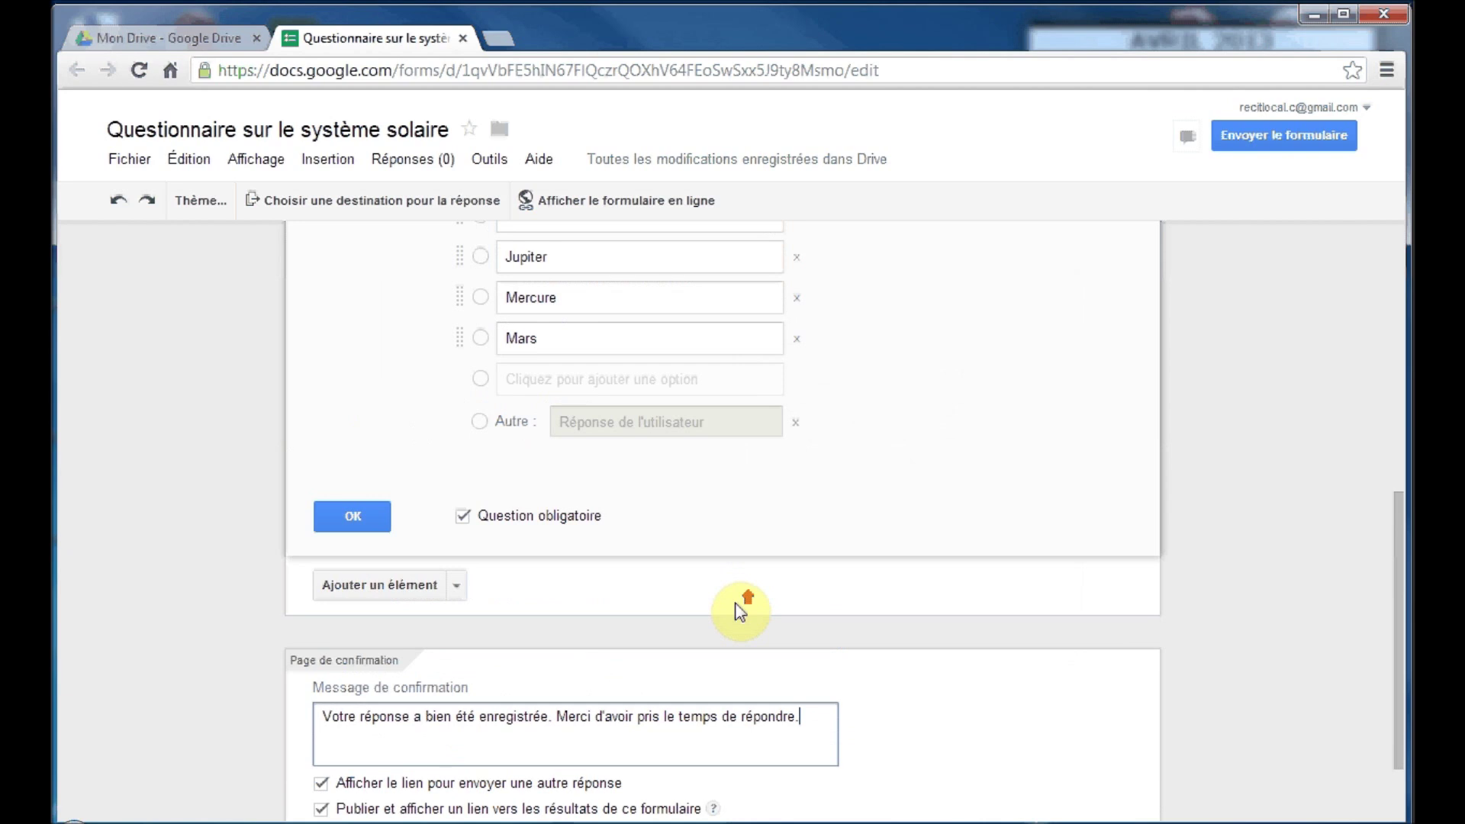
Look at the download format available for the form's responses, without downloading anything
click(136, 161)
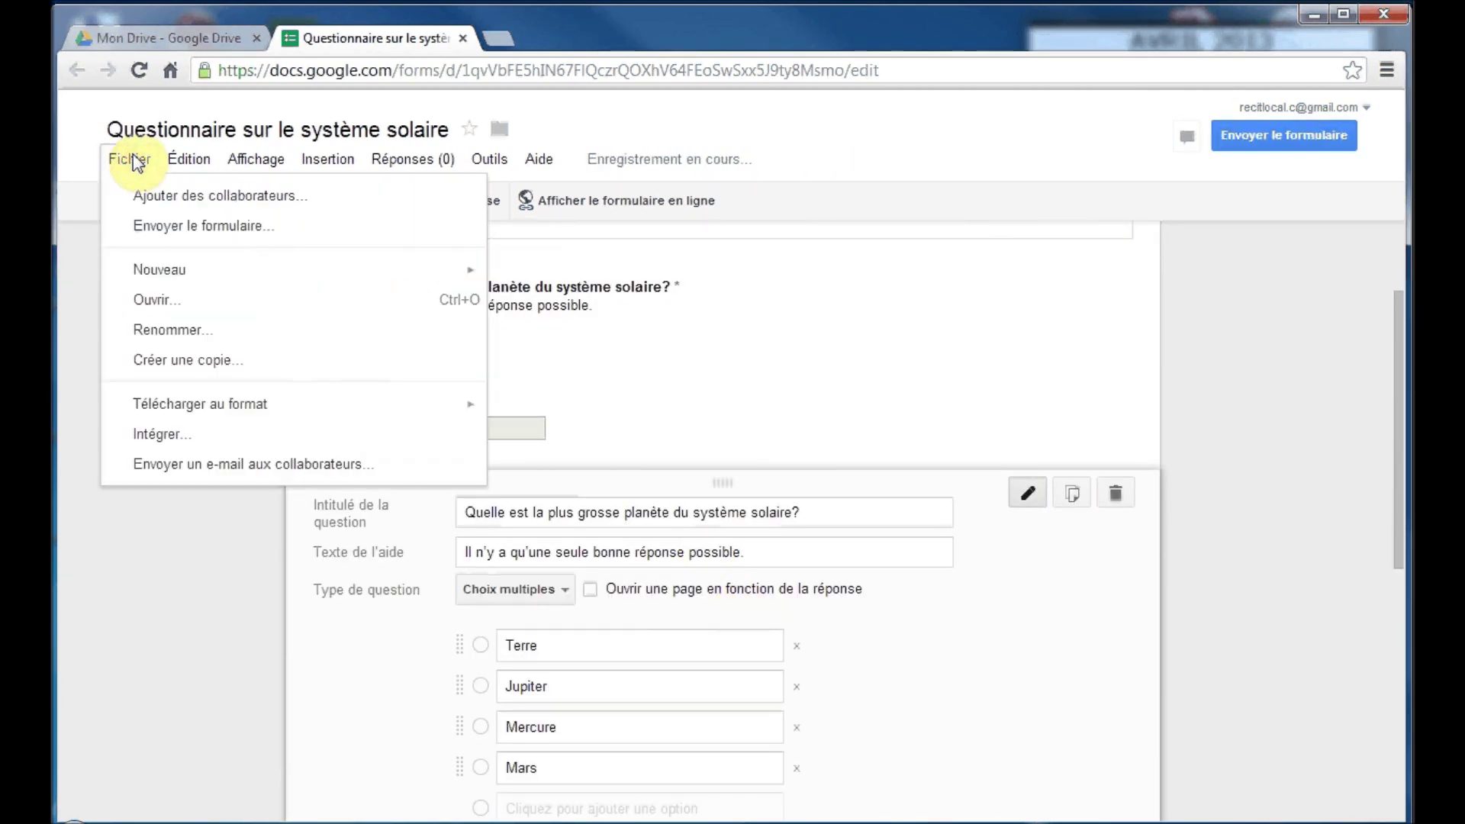
mouse_move(147, 413)
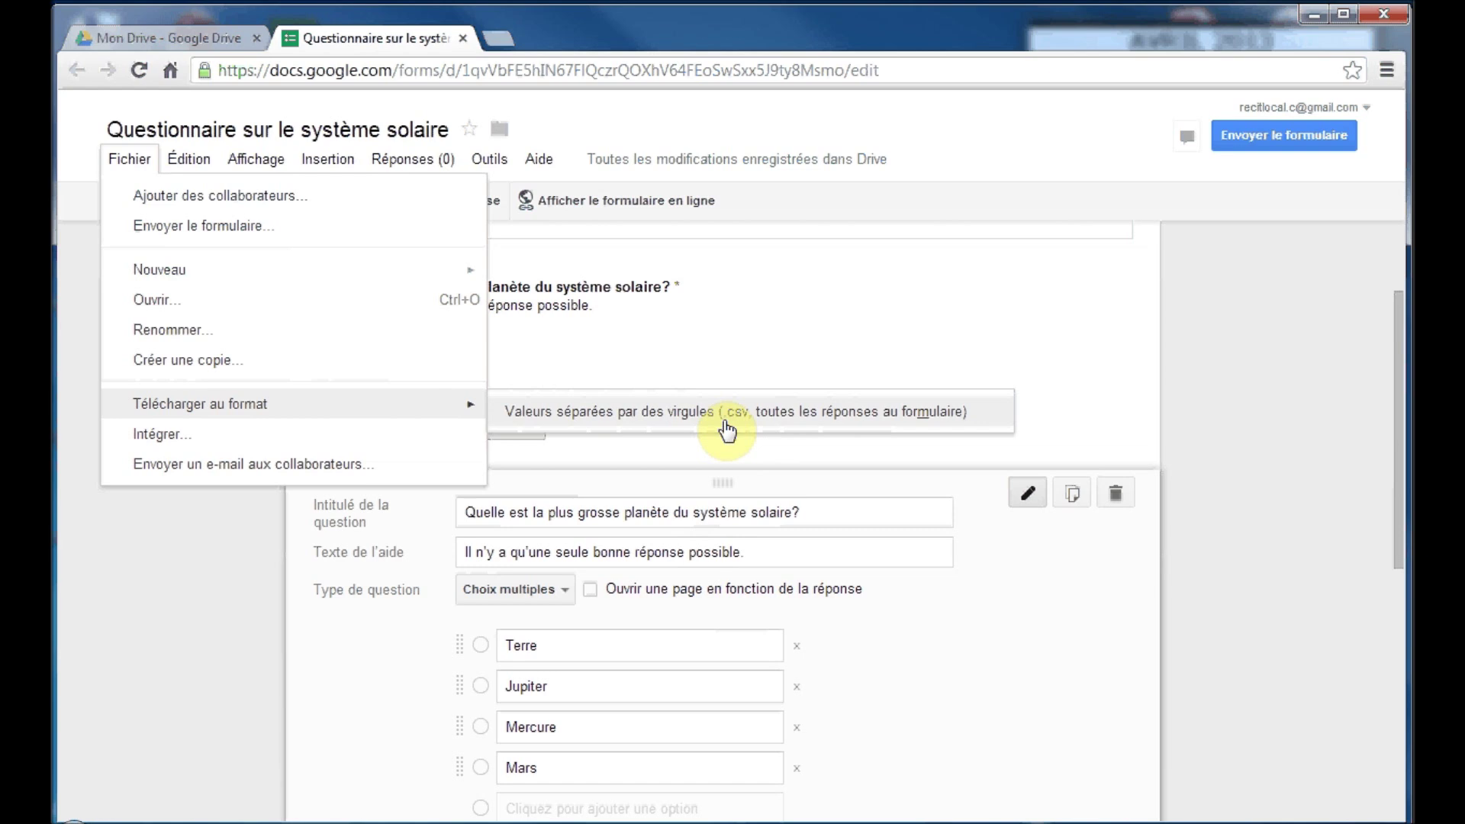
scroll(233, 516, down, 7)
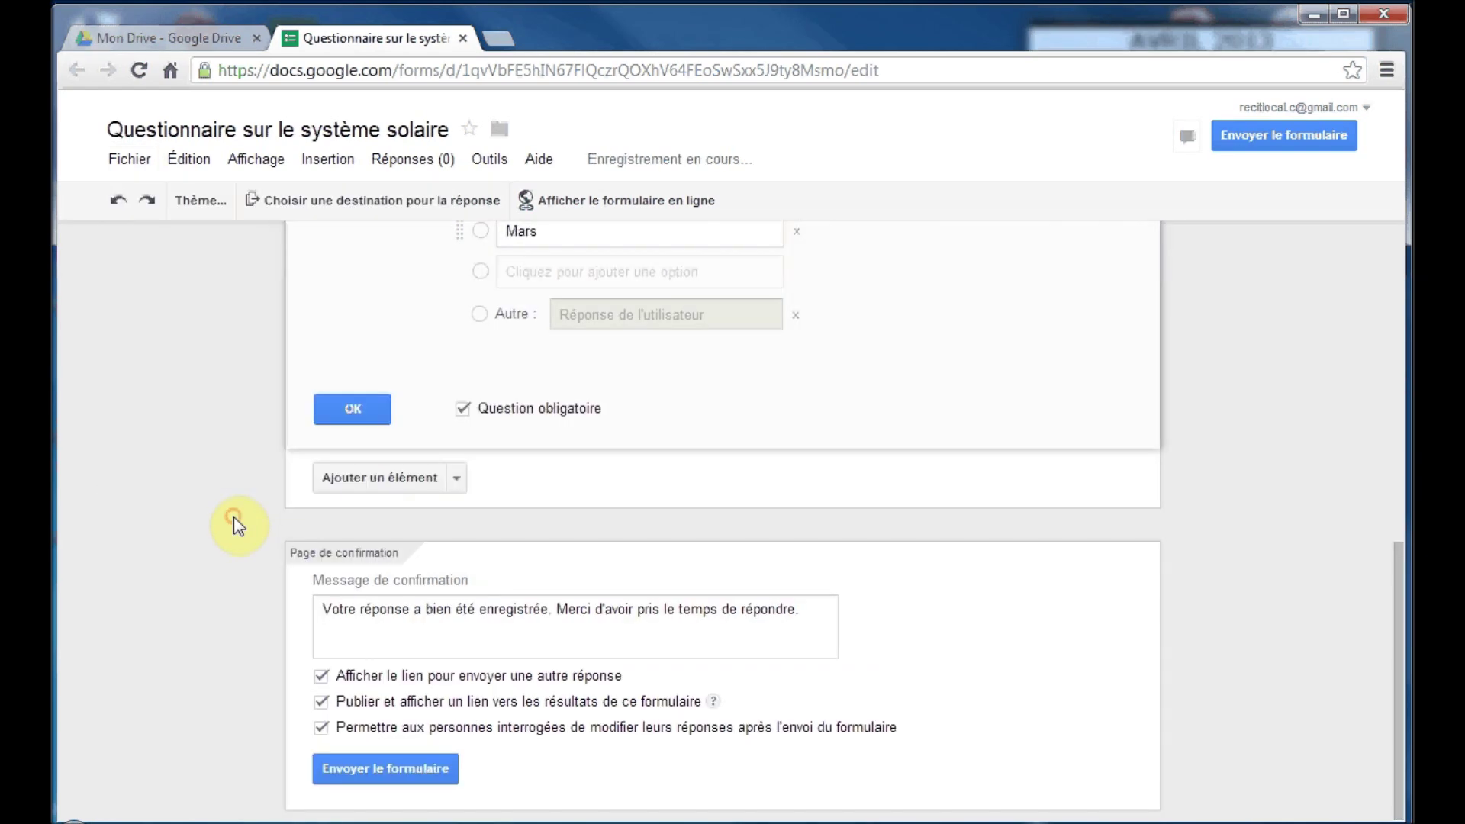
click(399, 165)
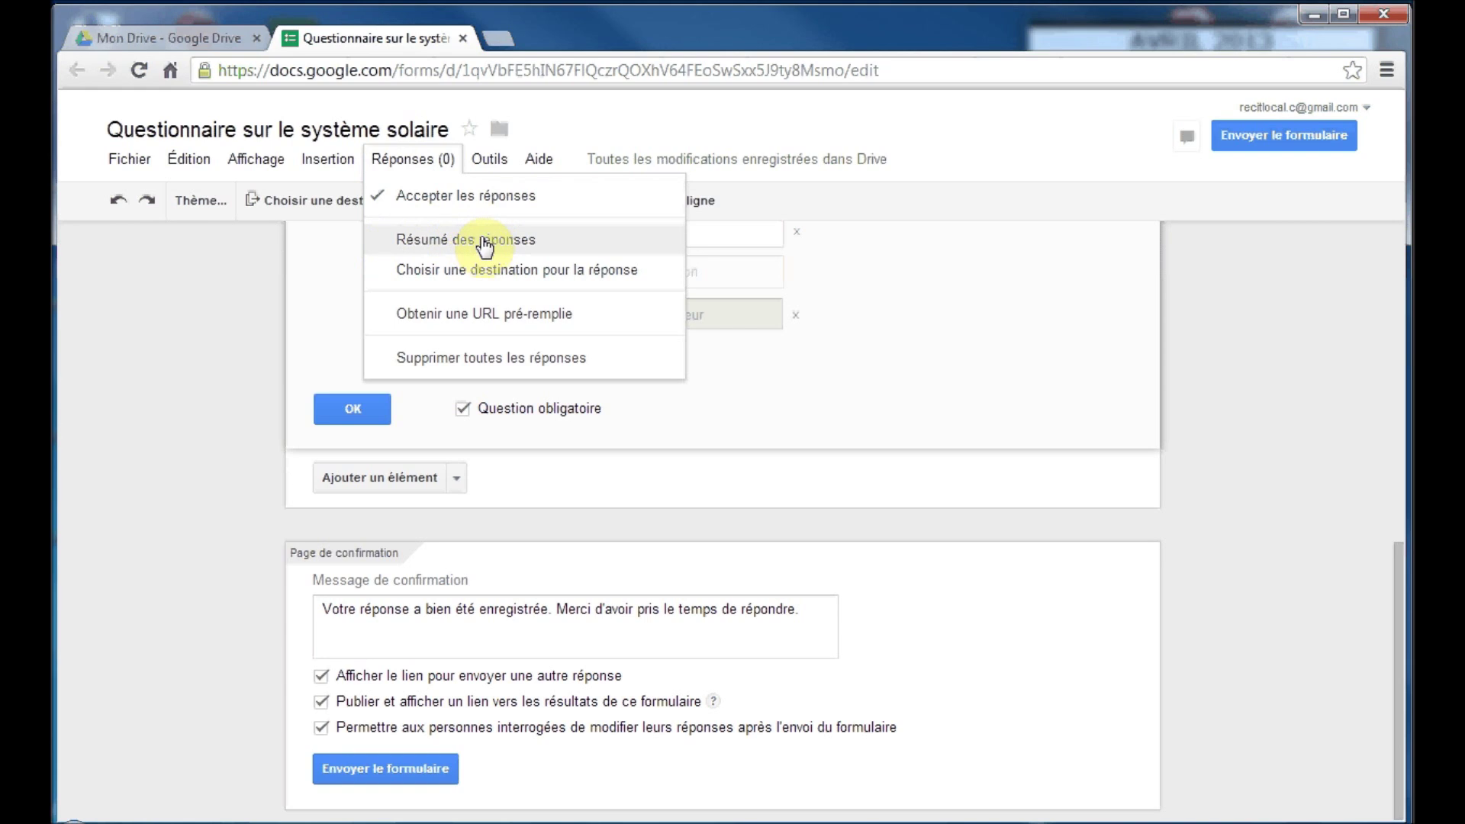
click(250, 303)
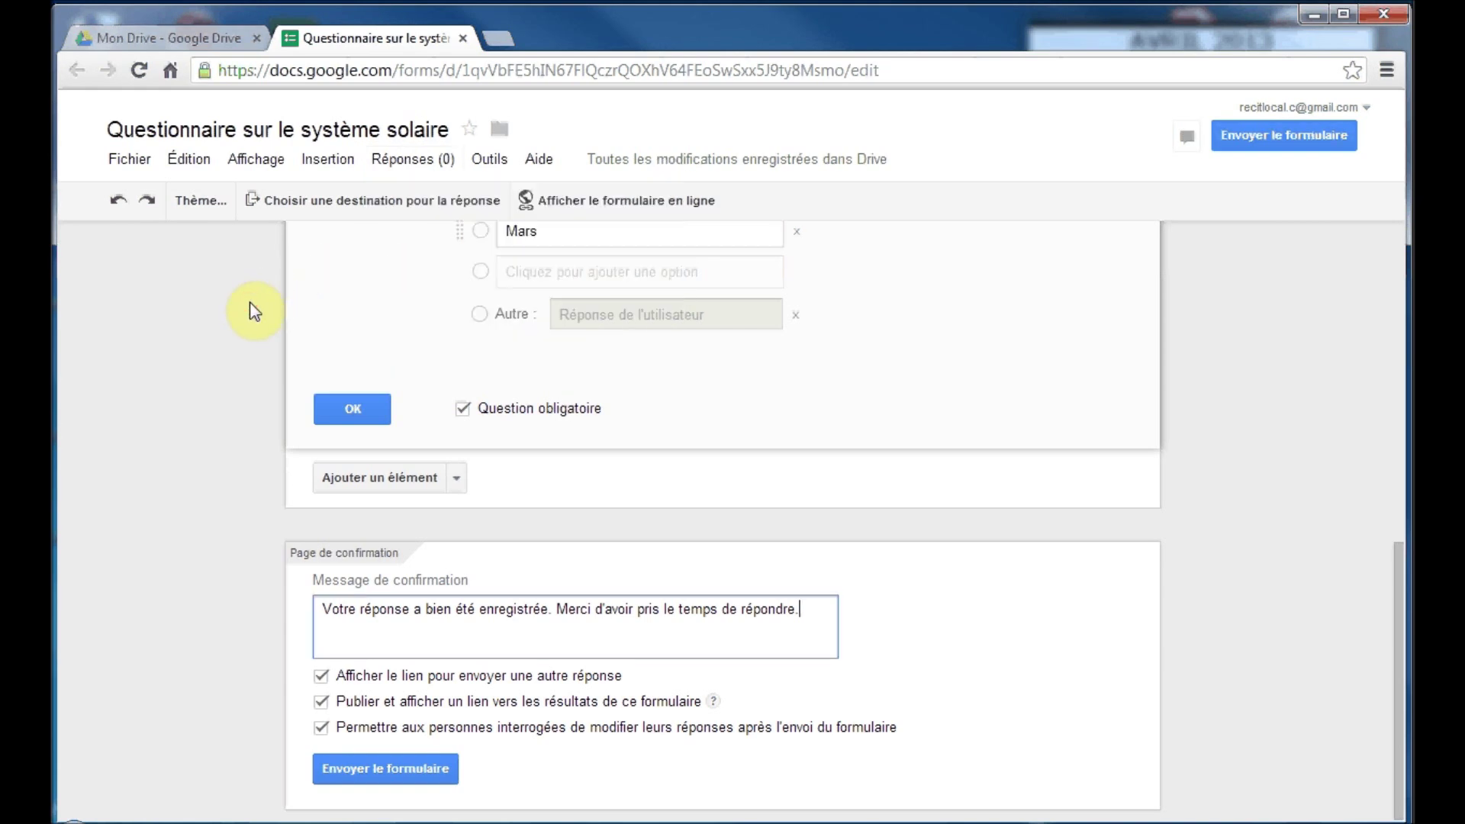
scroll(249, 301, up, 10)
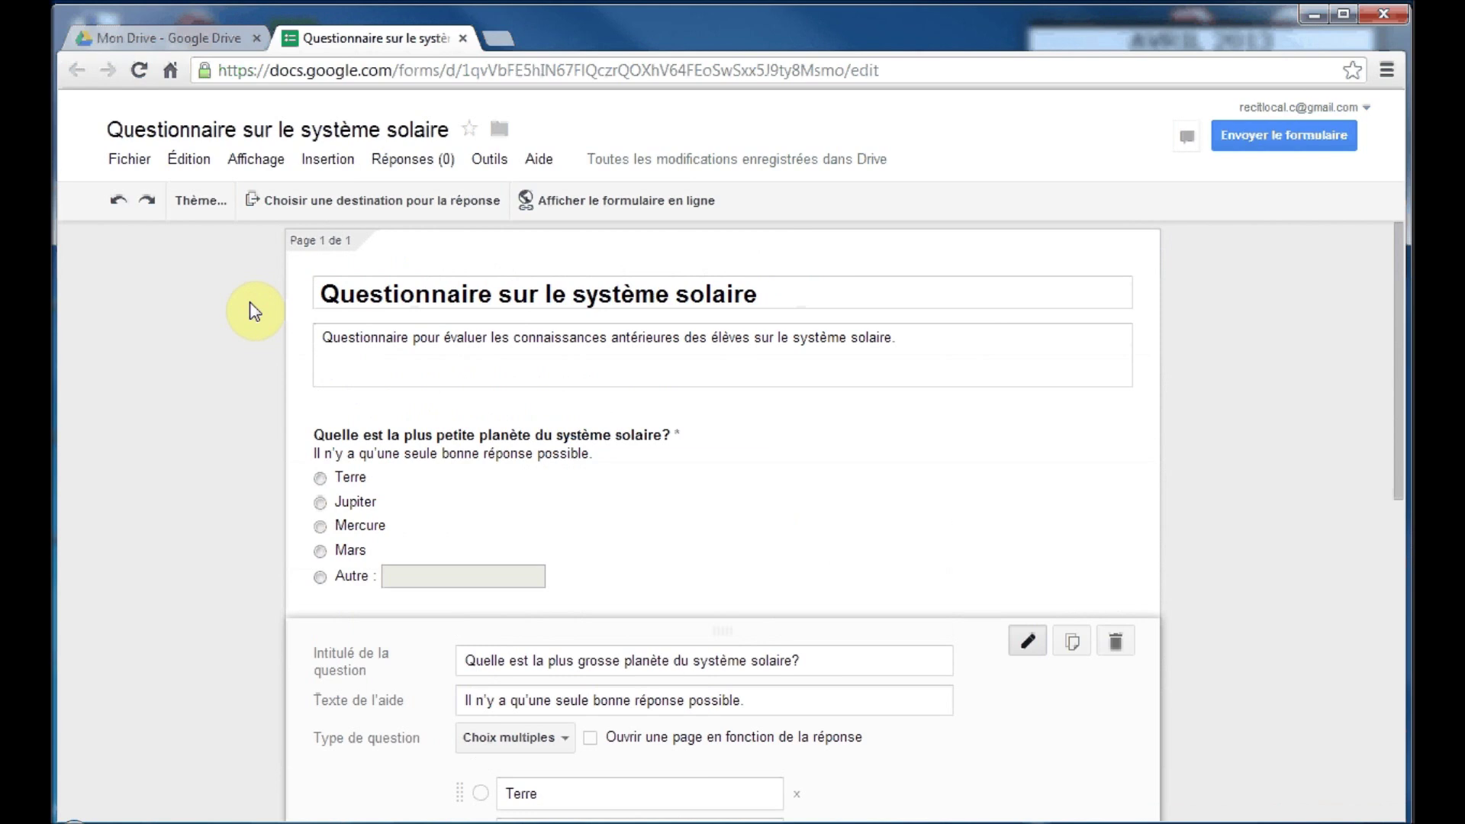
Create a new spreadsheet as the form's response destination, view it, and return to the form editor
click(321, 205)
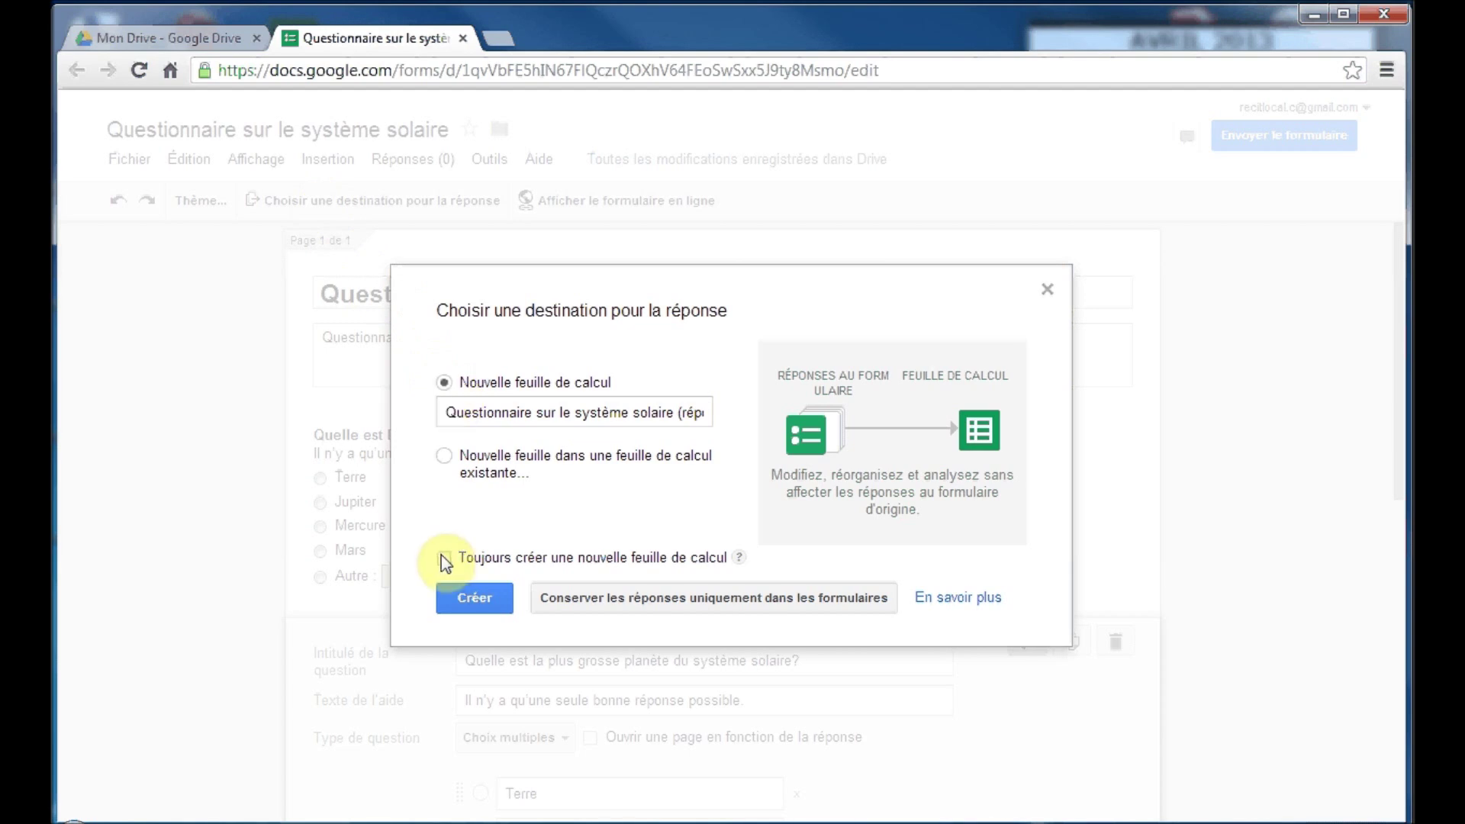
click(474, 599)
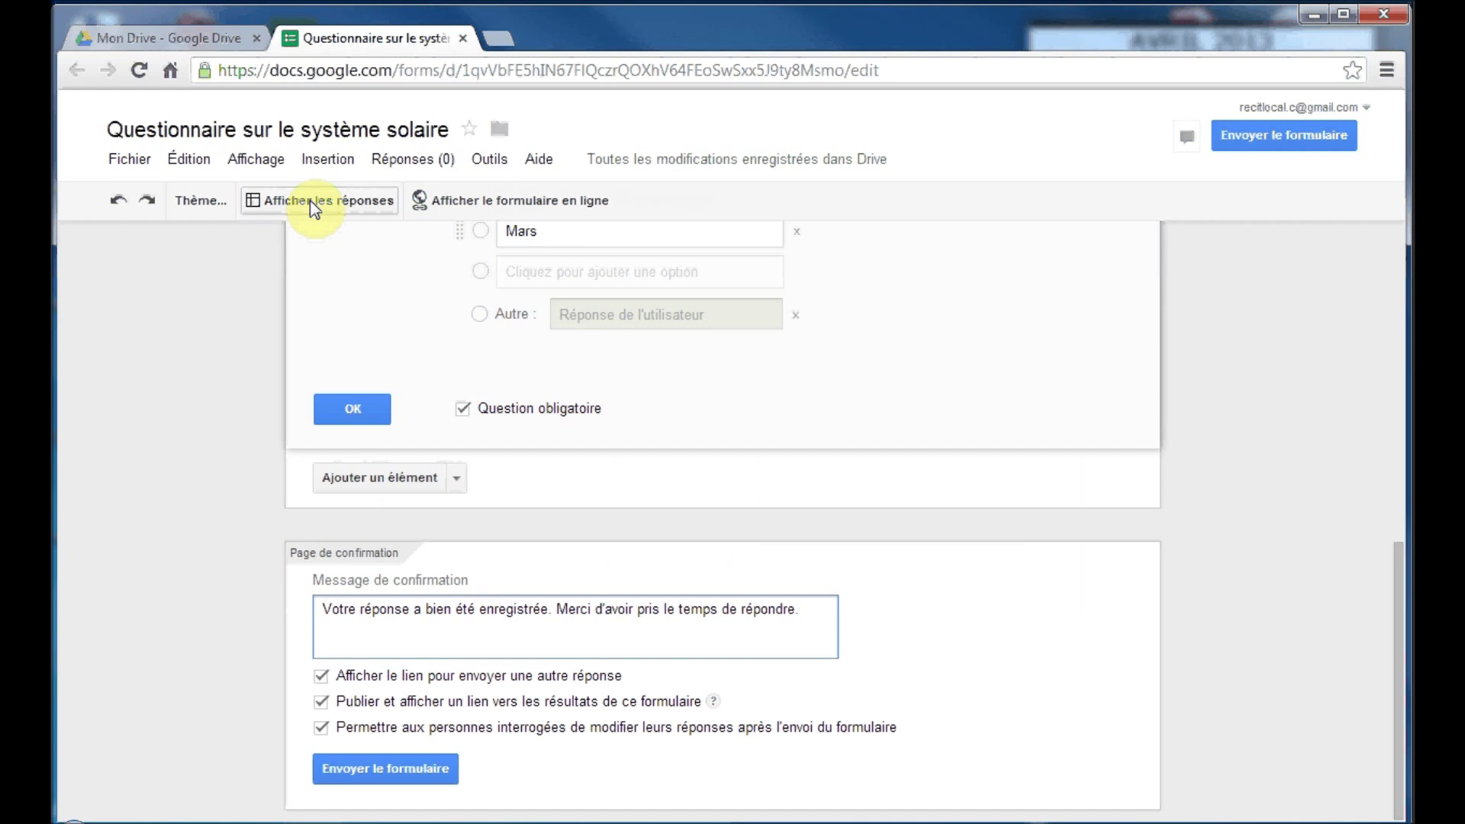
click(309, 200)
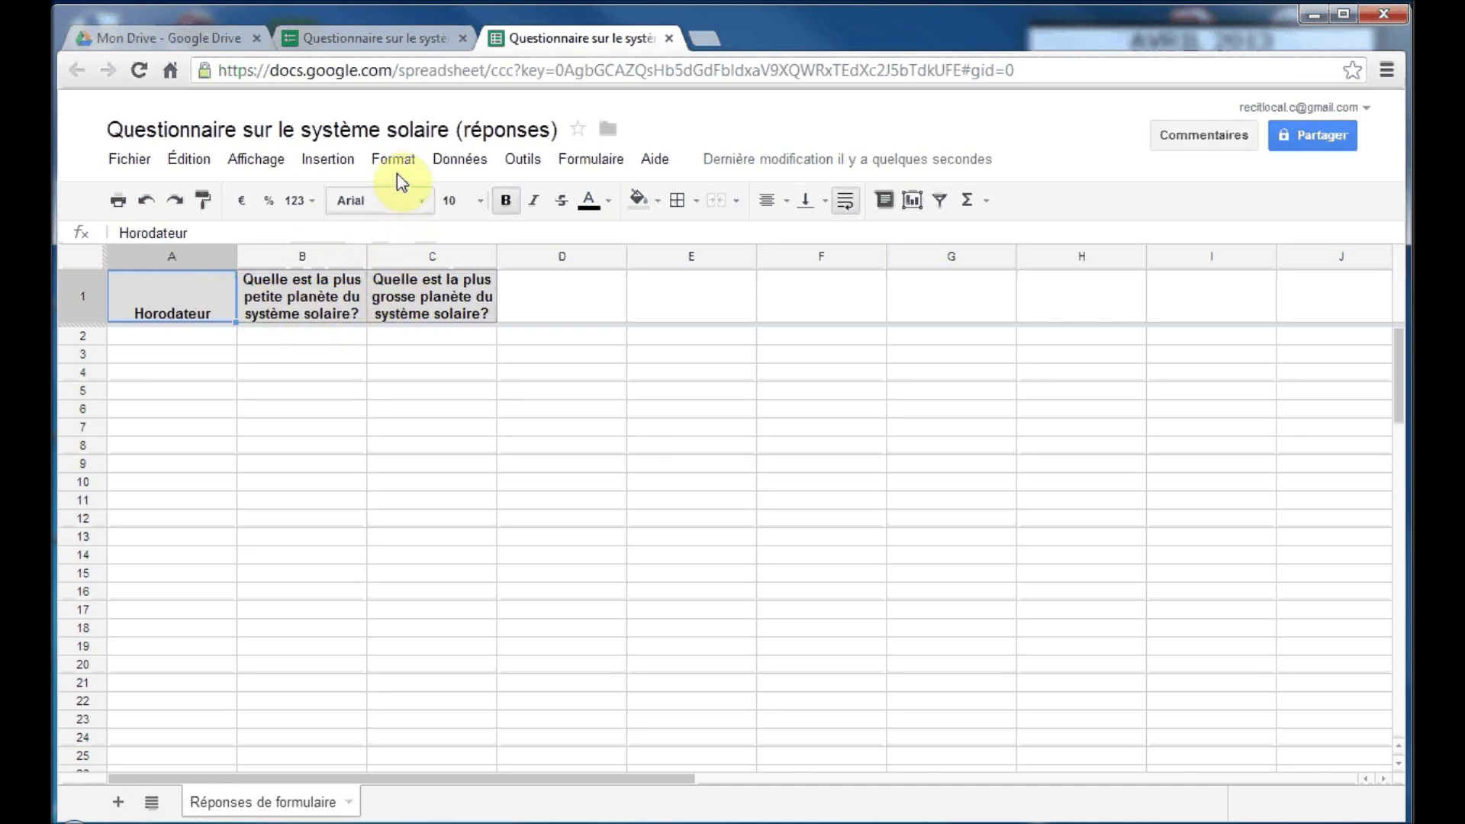
click(377, 36)
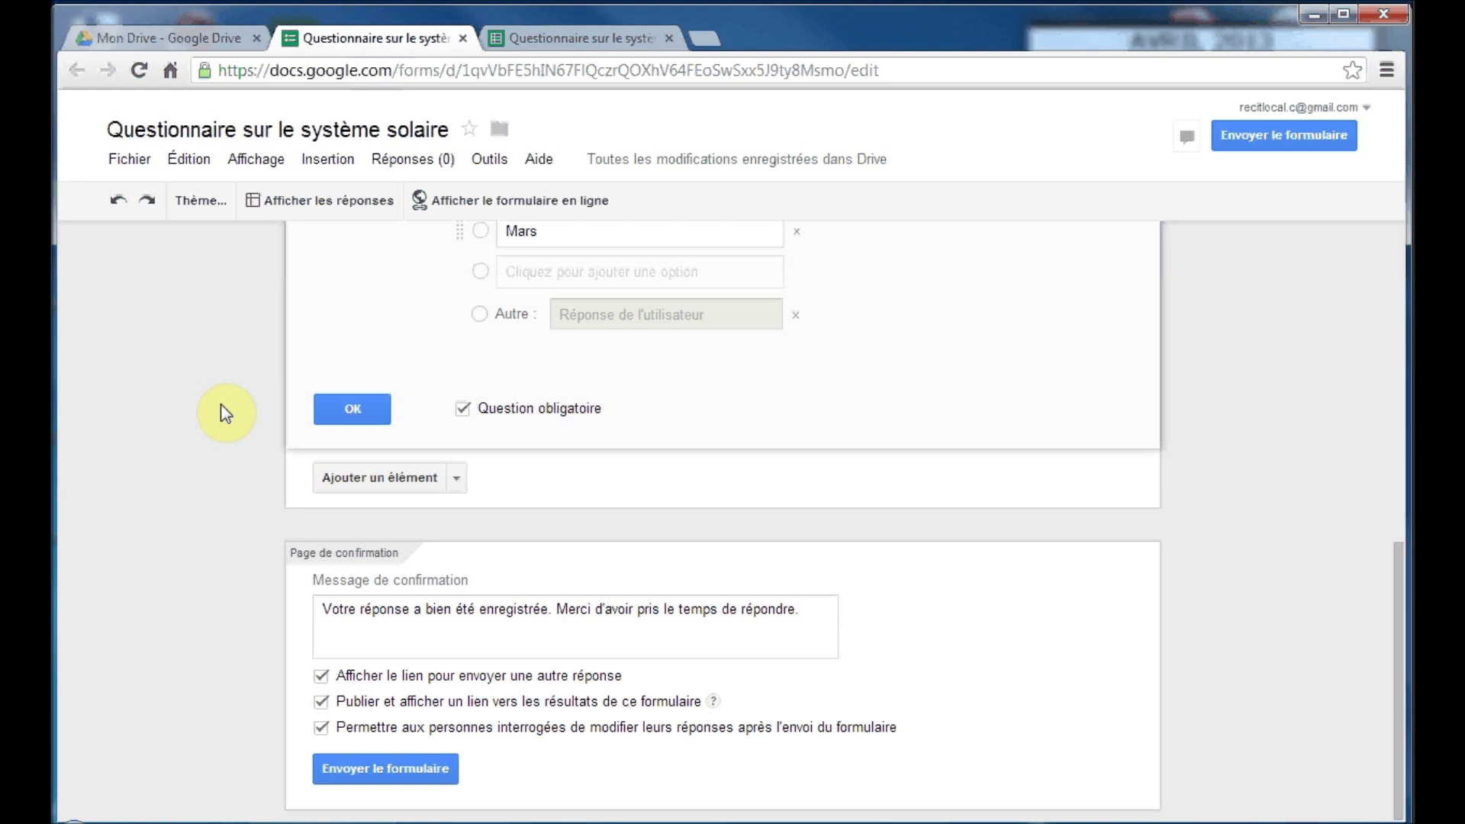
Open the options for sending the form and select its sharing link, without copying it
click(392, 766)
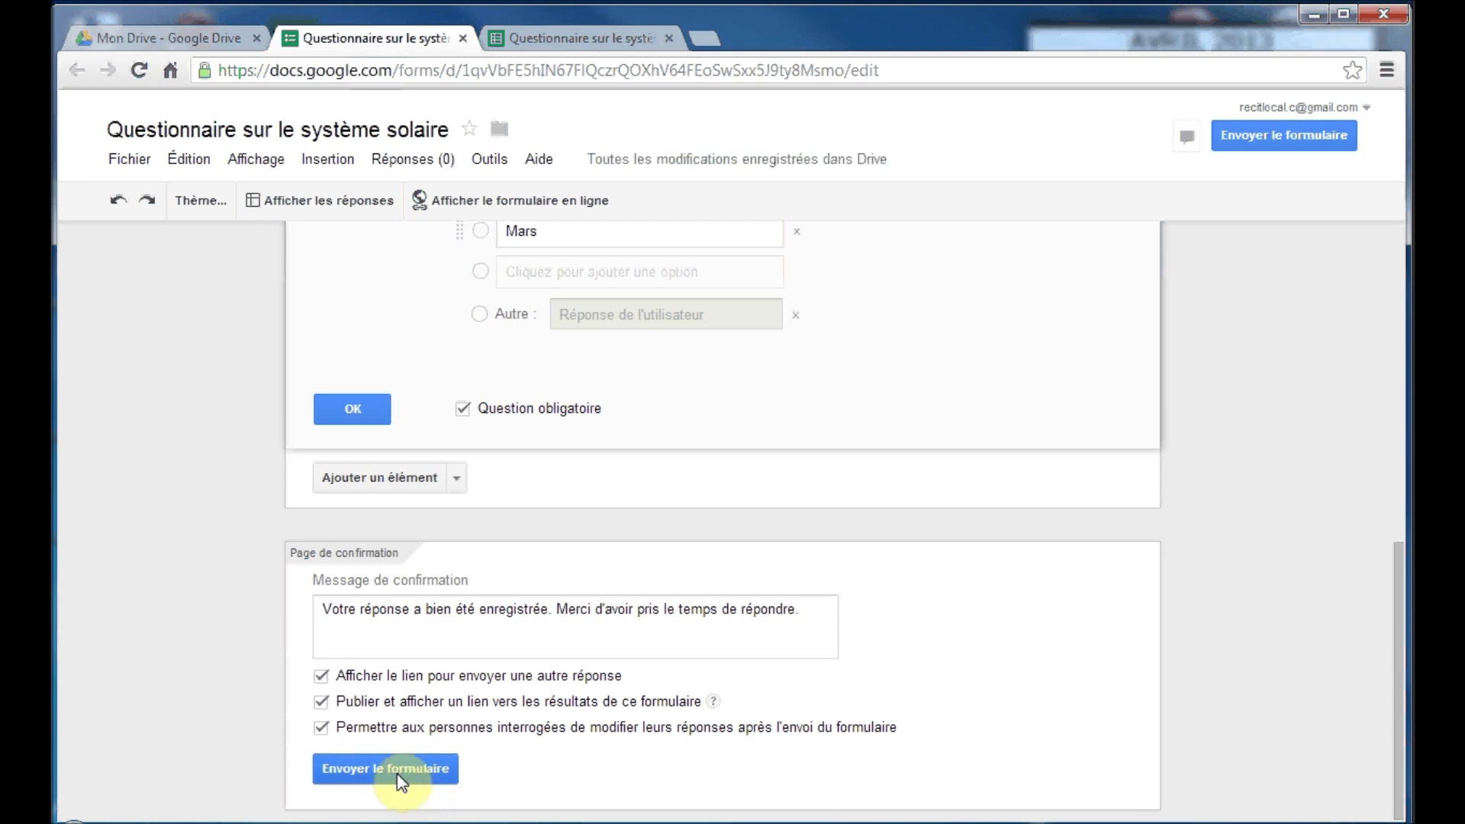
click(397, 769)
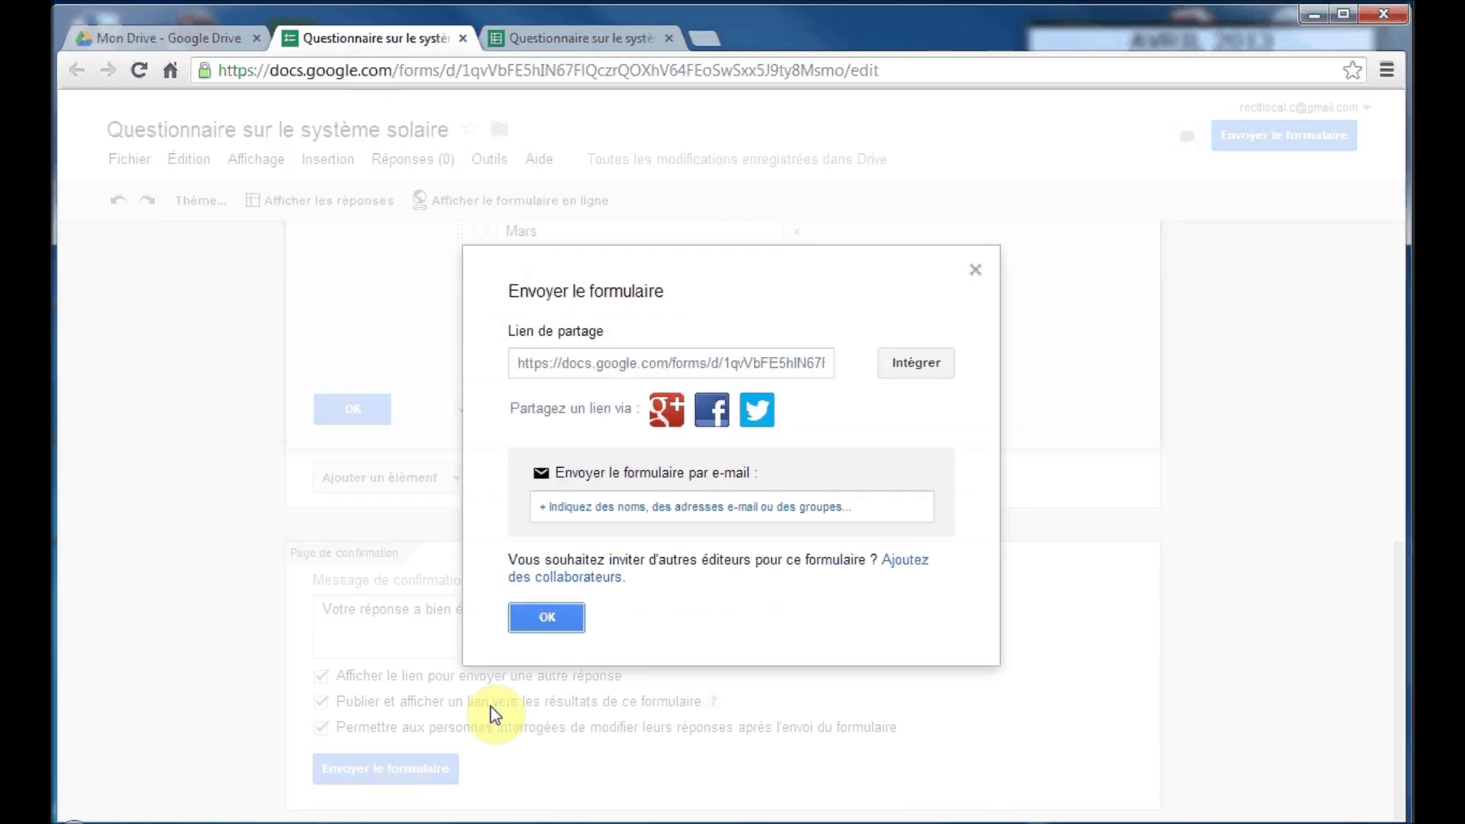
click(699, 364)
right_click(698, 361)
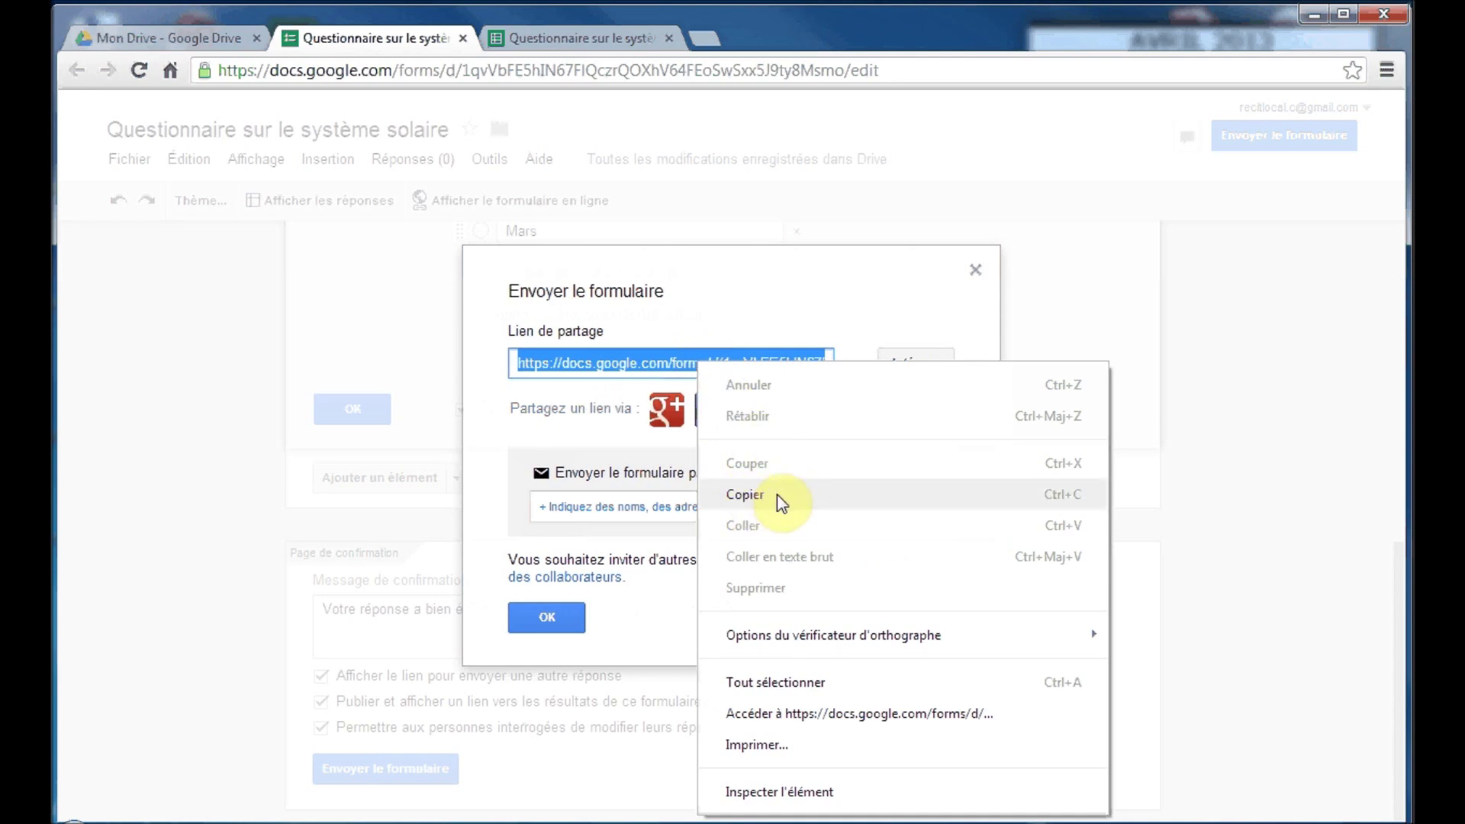
click(474, 422)
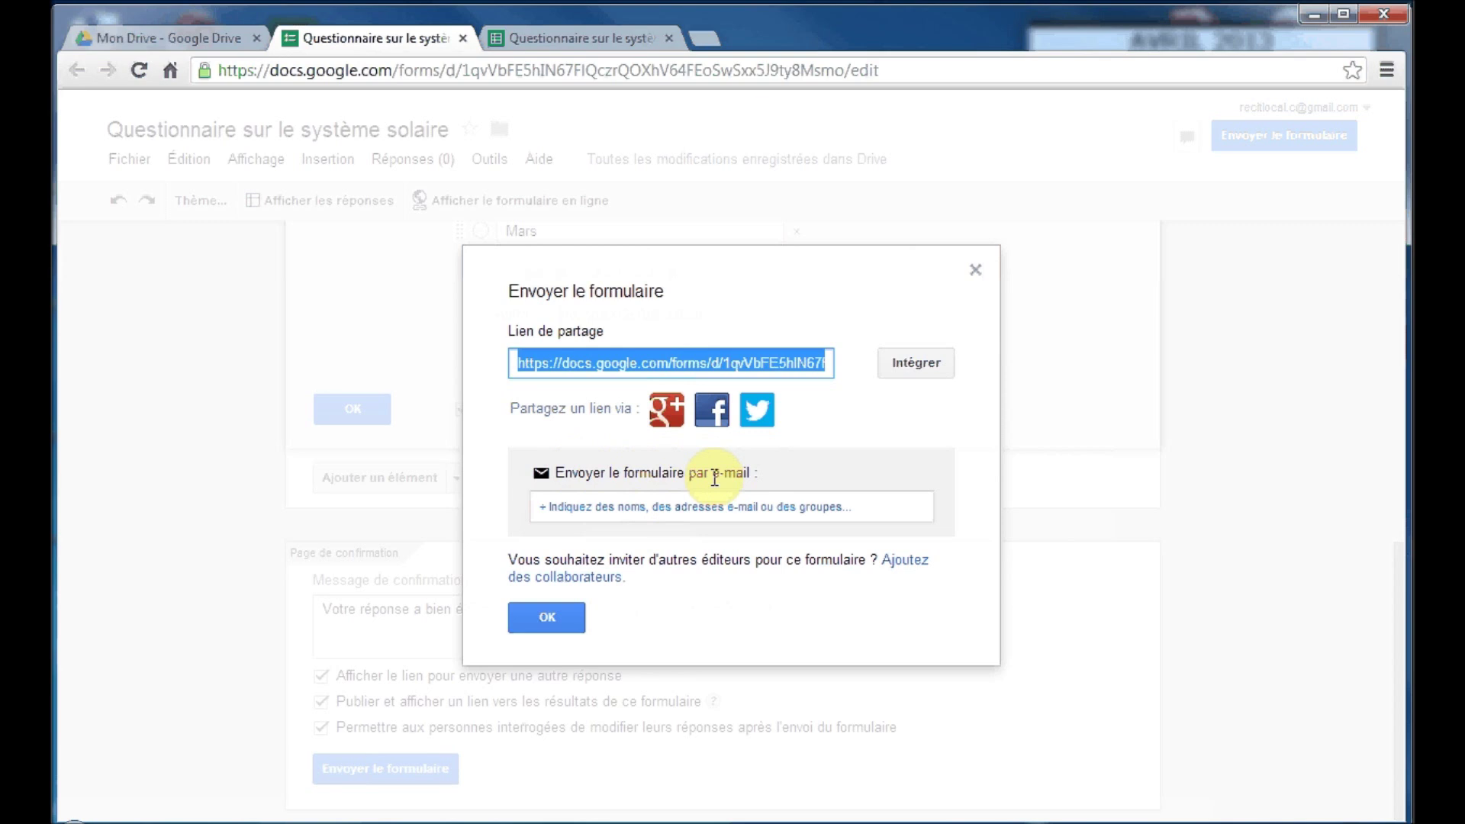
Look at the e-mail sending options, including the customizable subject and message, and close them without sending the form
click(654, 505)
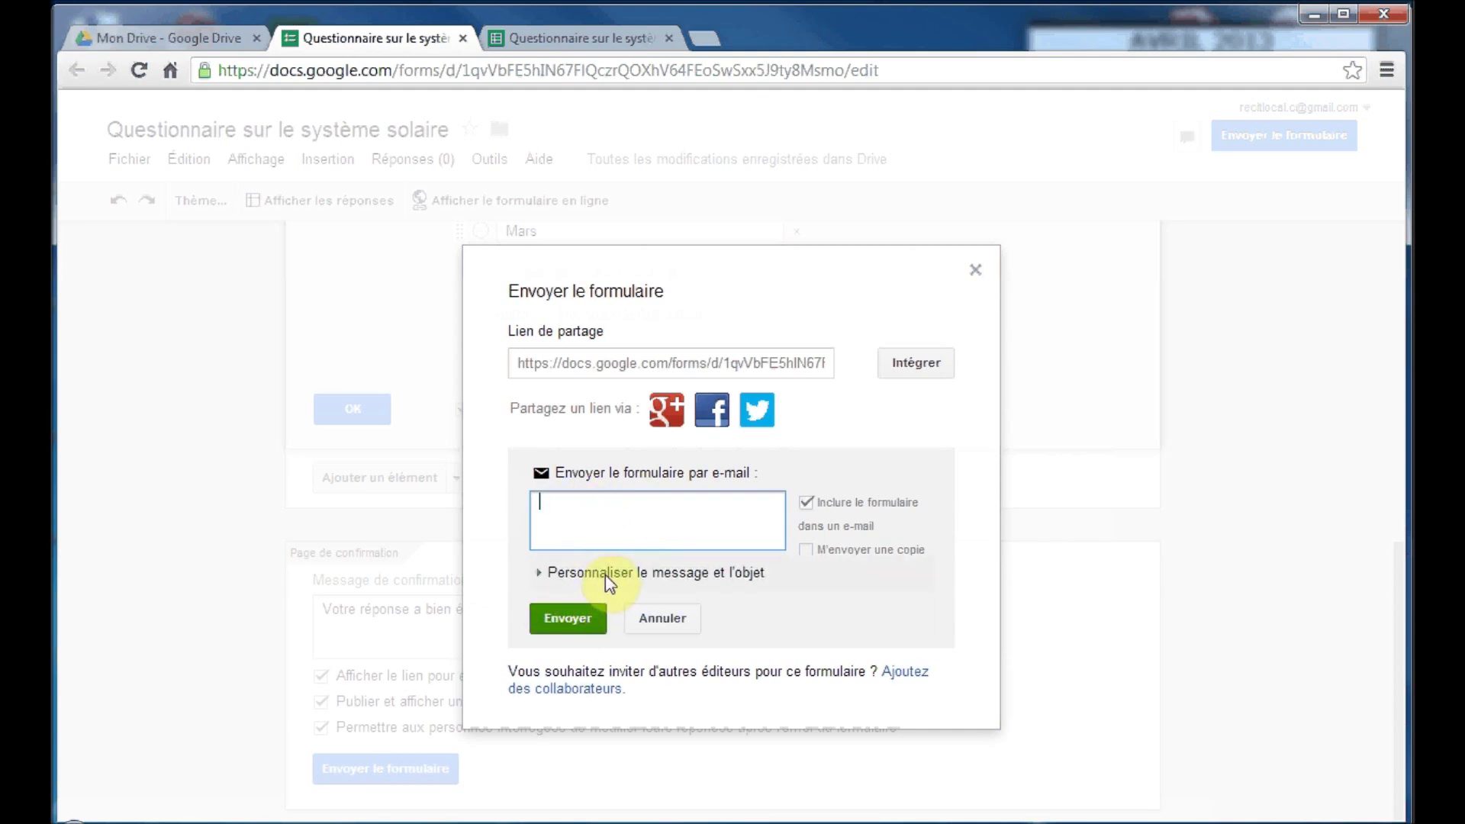
click(627, 573)
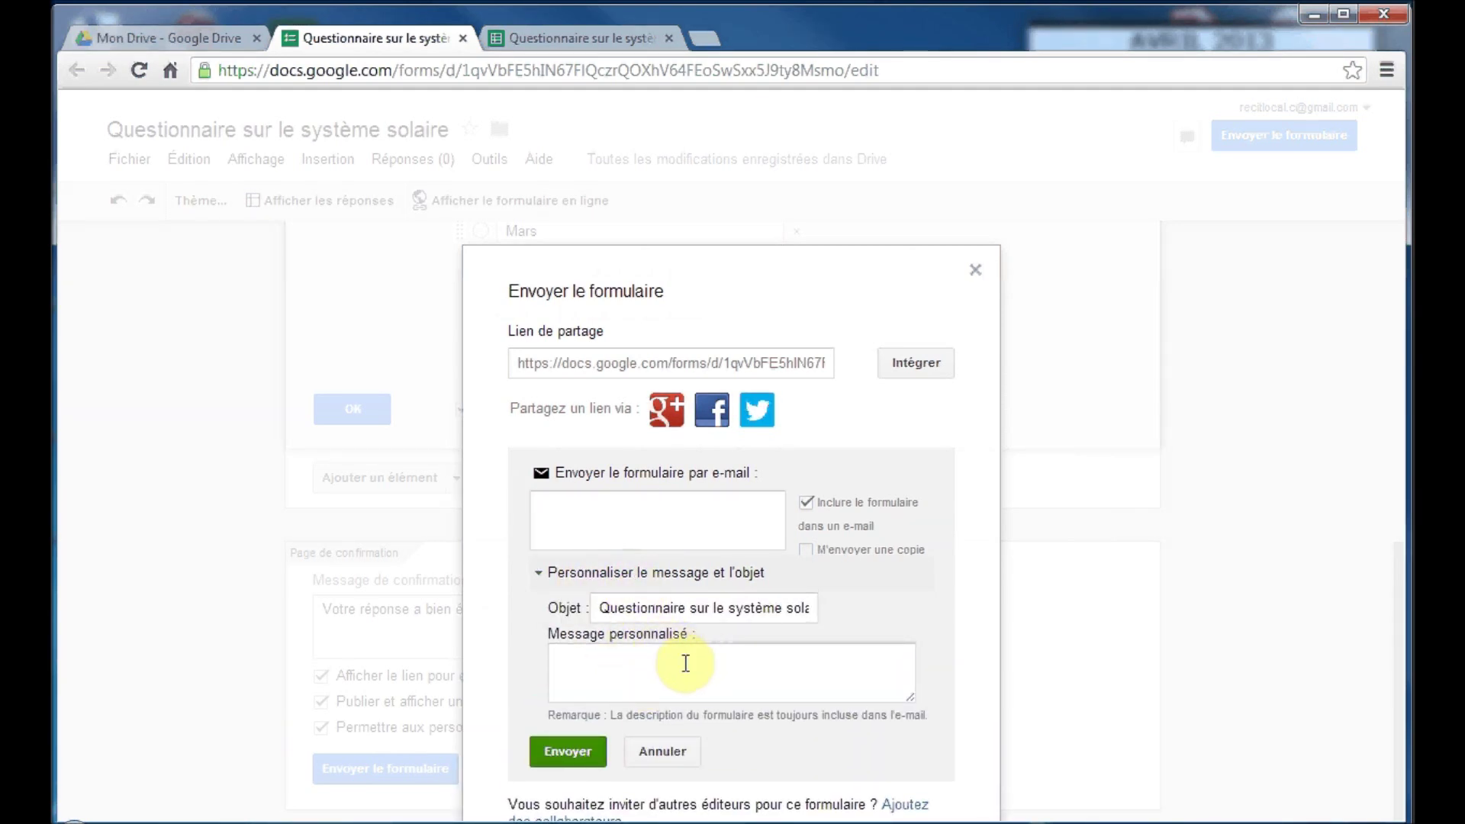
click(977, 274)
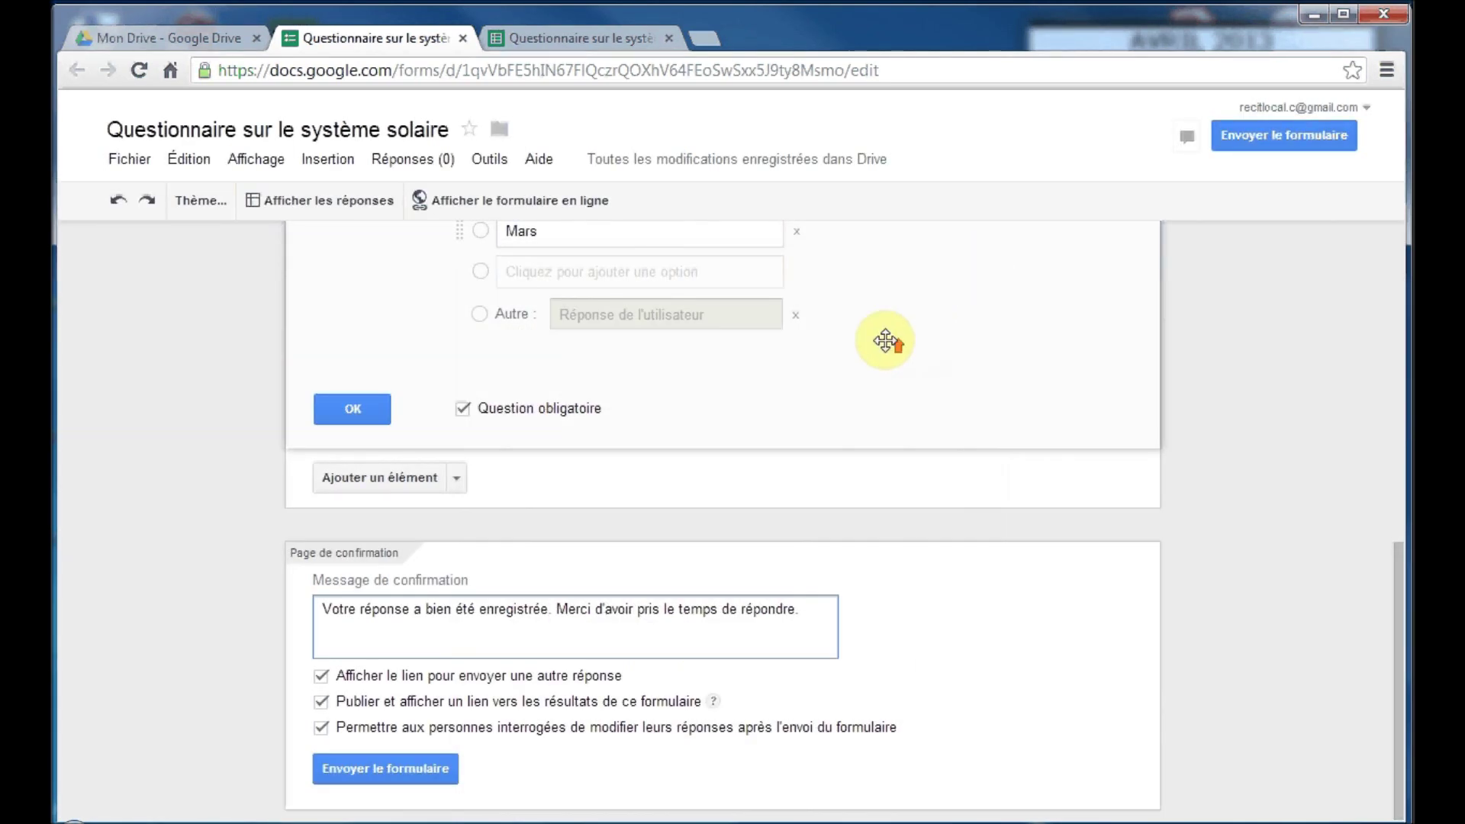
Check the response spreadsheet's columns and return to the form editor
click(885, 341)
scroll(885, 341, up, 3)
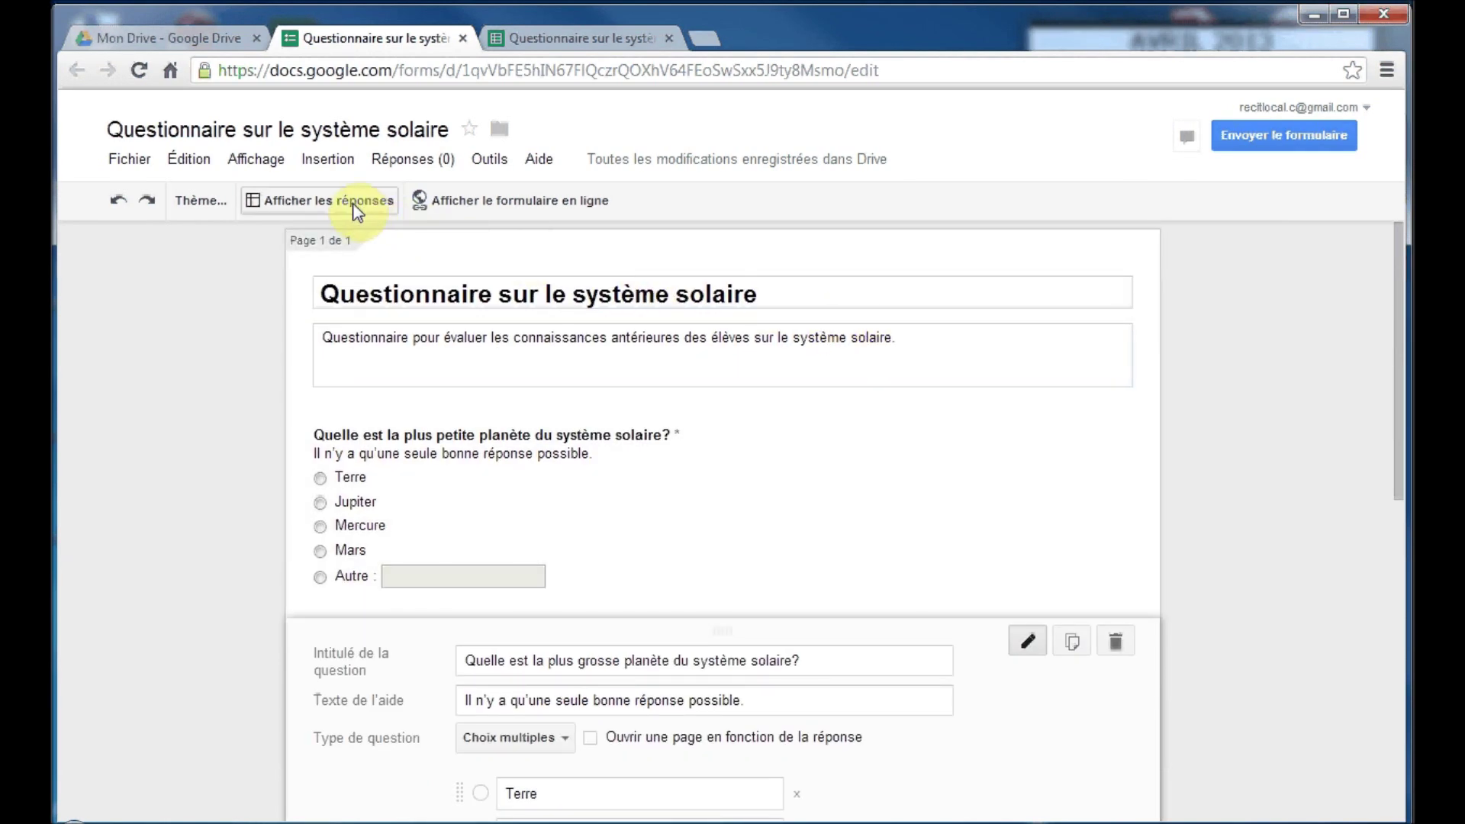
click(574, 35)
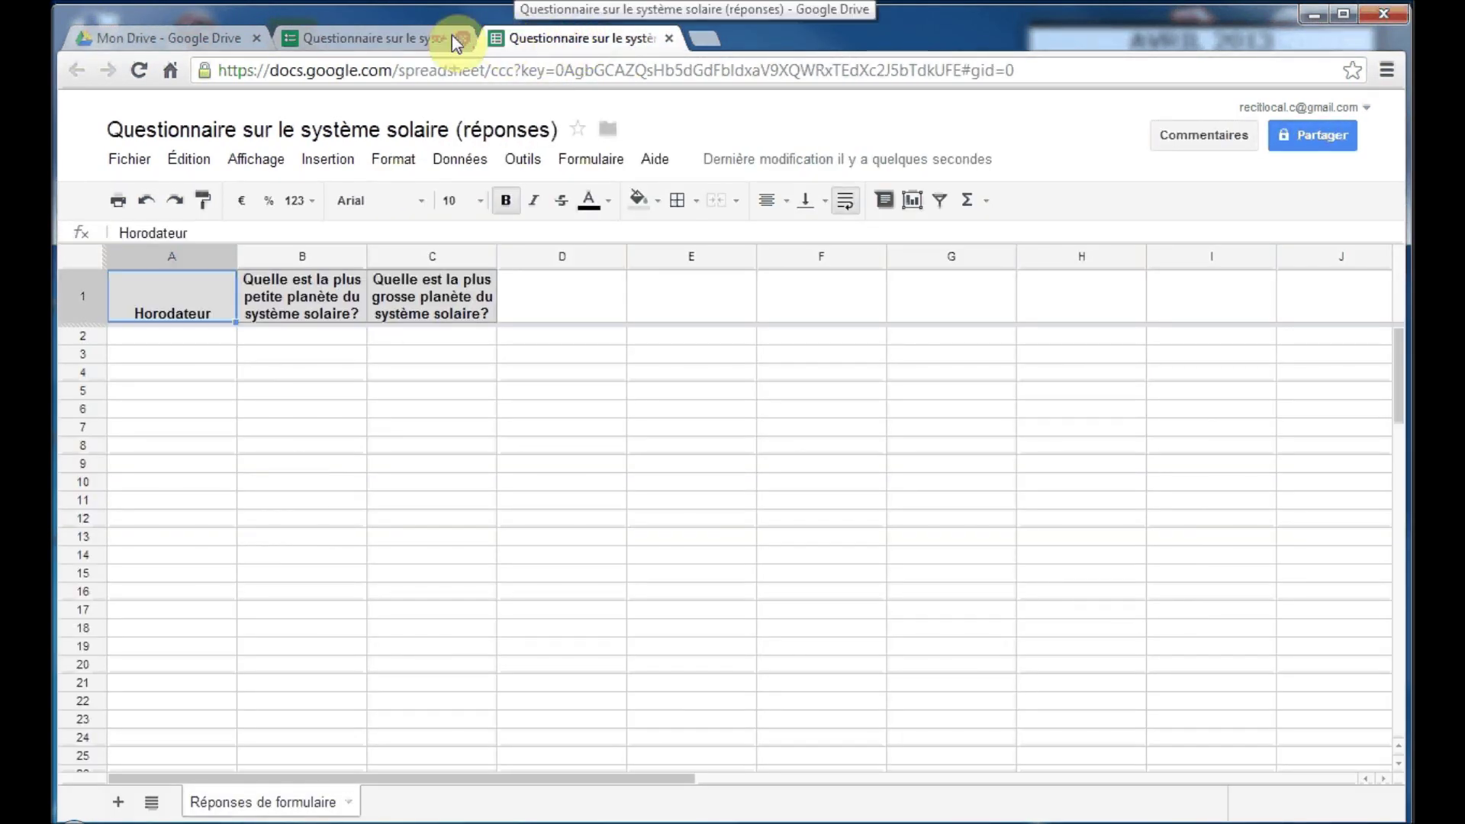
click(407, 37)
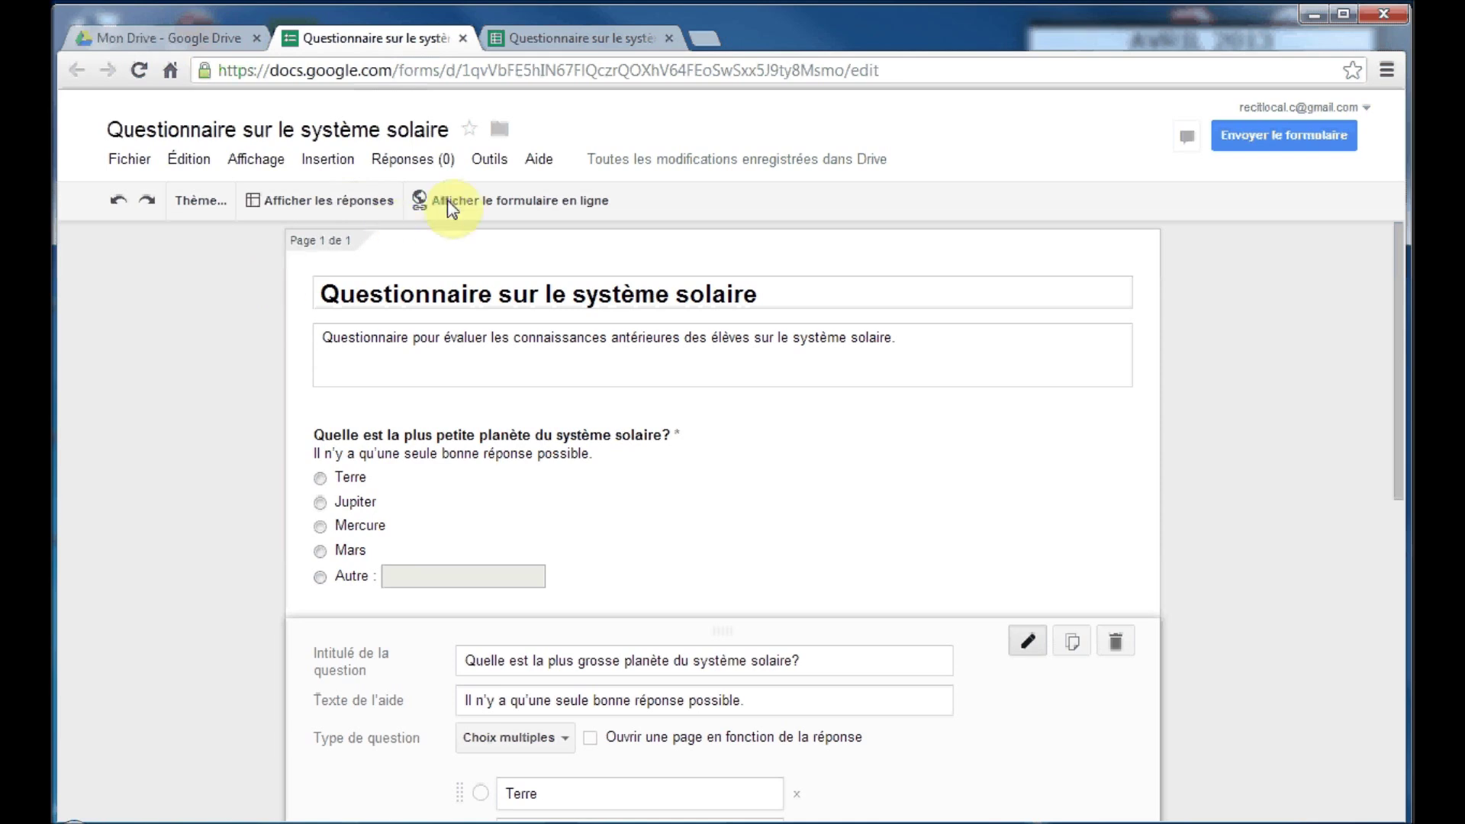
Submit a test response in the live form with Jupiter as smallest planet and Mercure as largest, and return to the editor
click(498, 202)
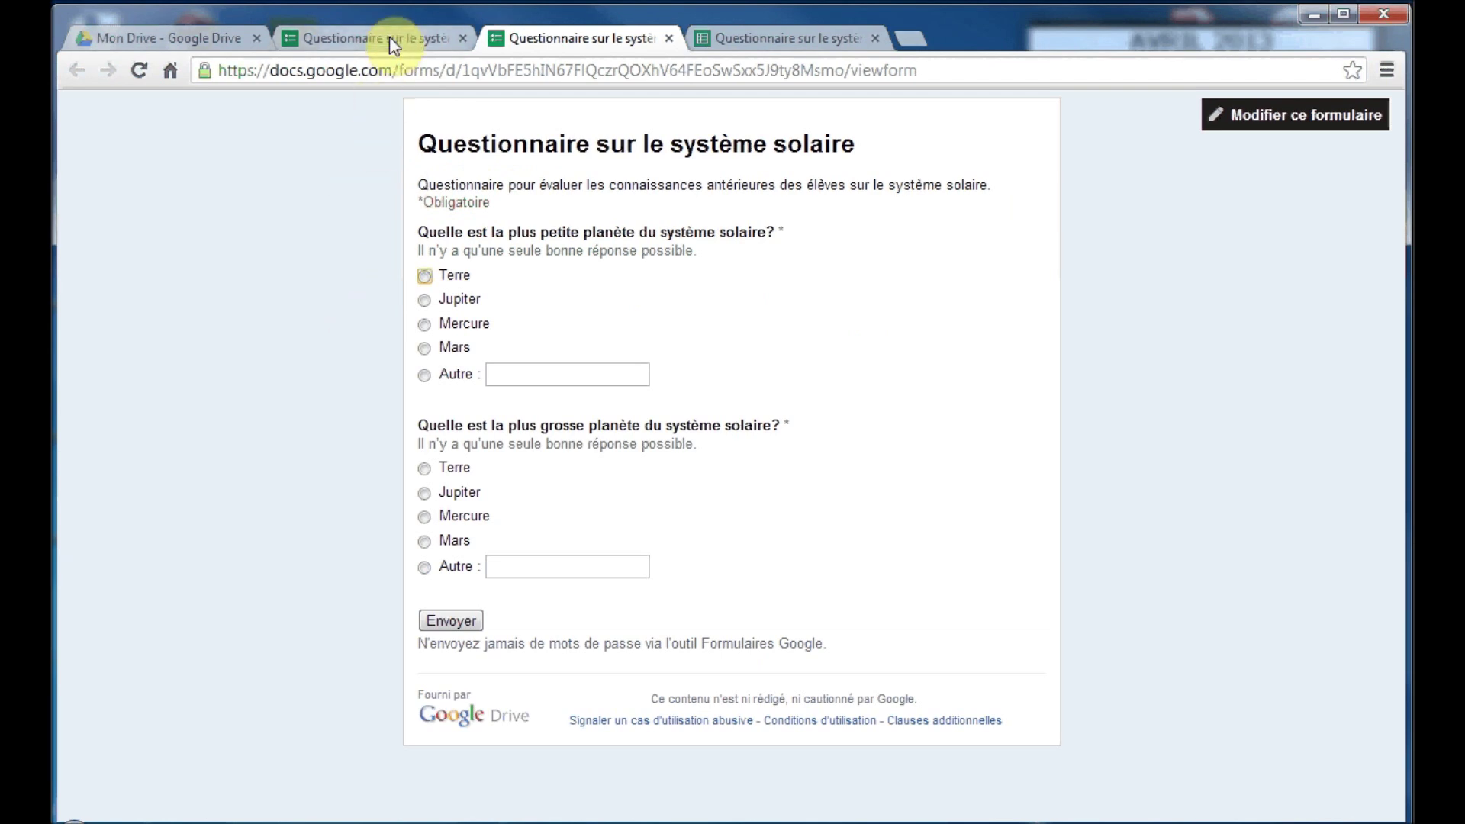
click(424, 299)
click(424, 516)
click(448, 621)
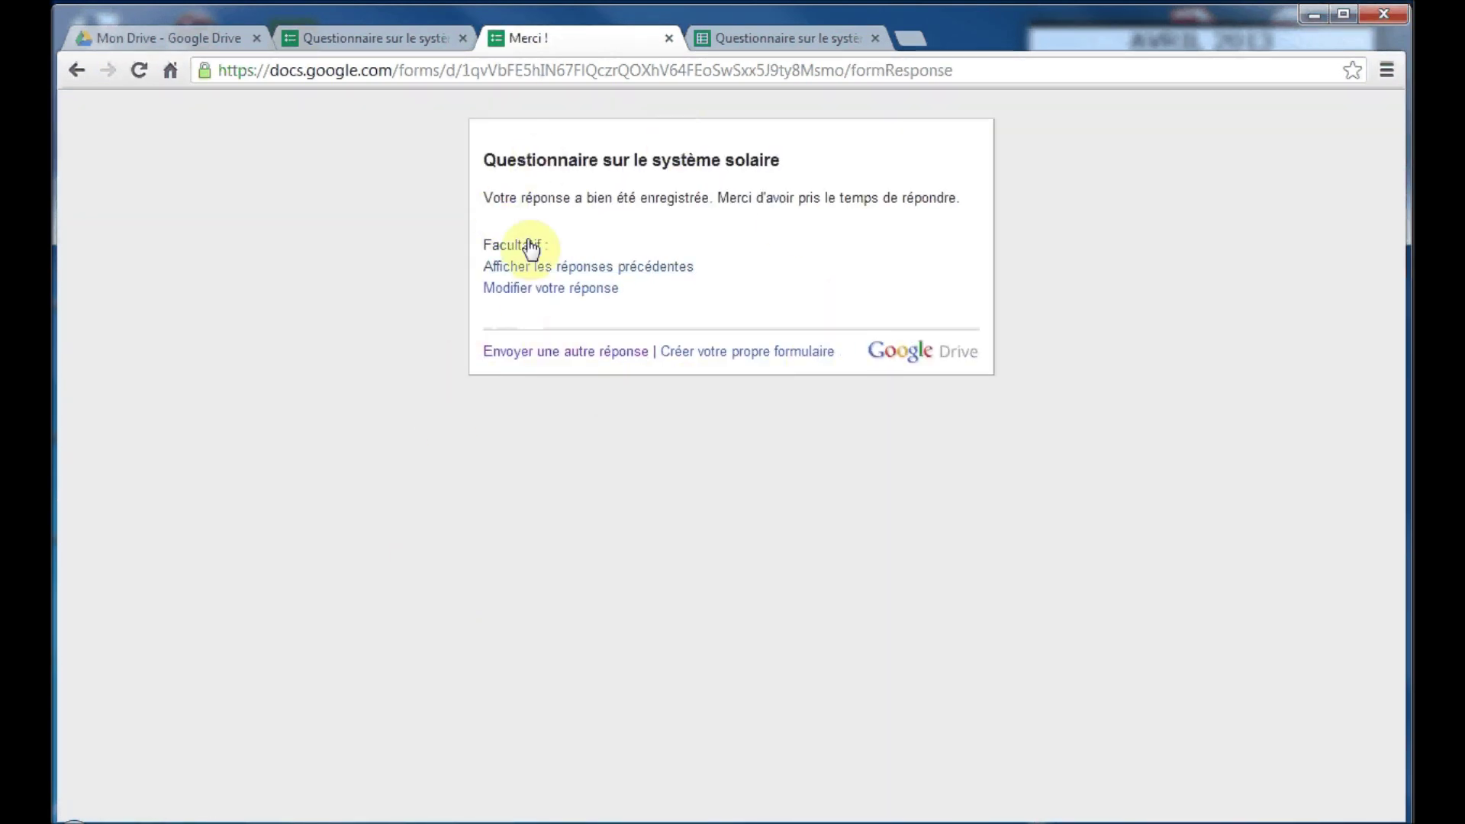
click(344, 38)
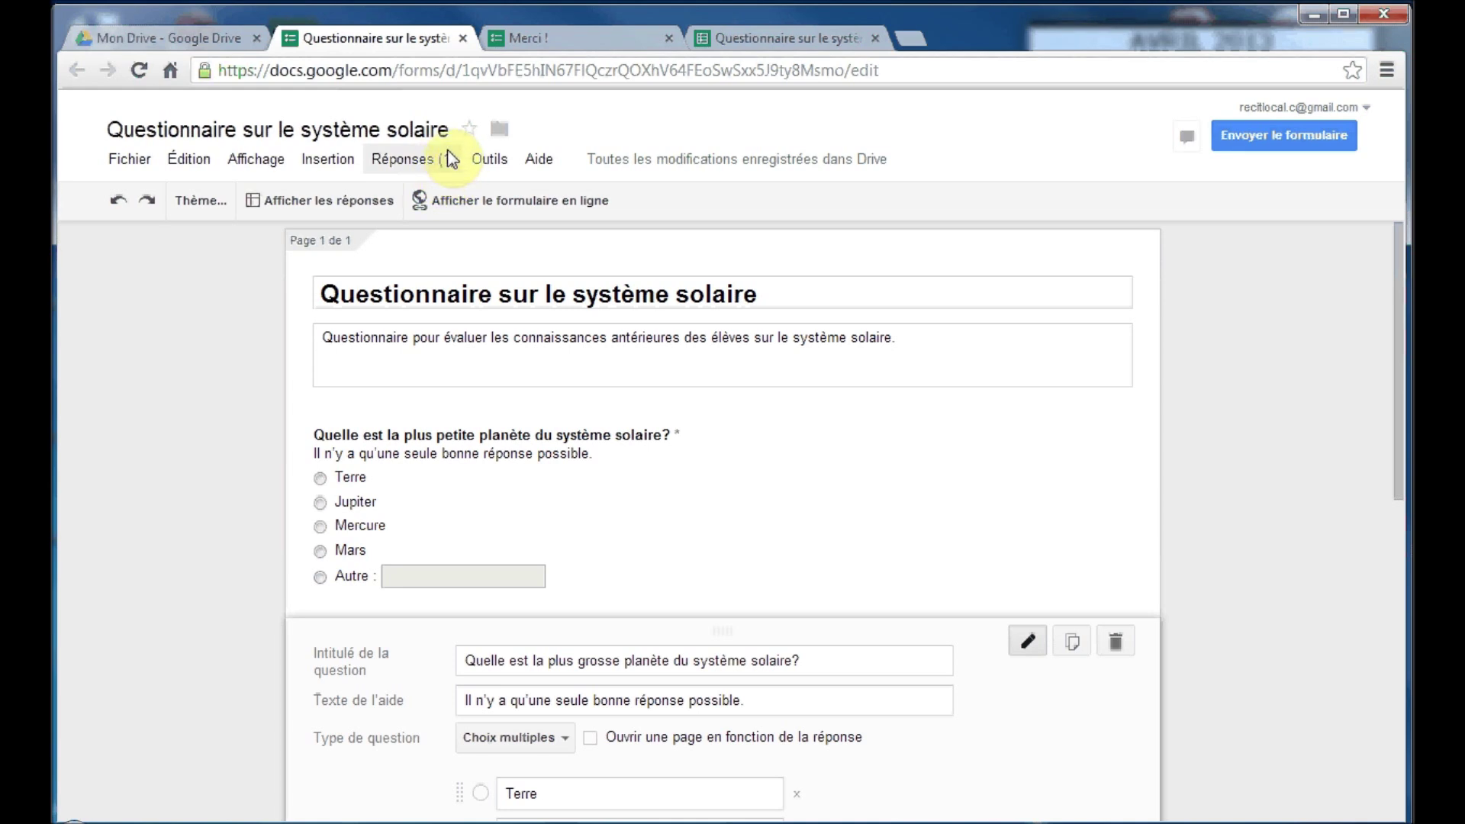
Try turning off the acceptance of responses for the form, and turn it back on
click(419, 160)
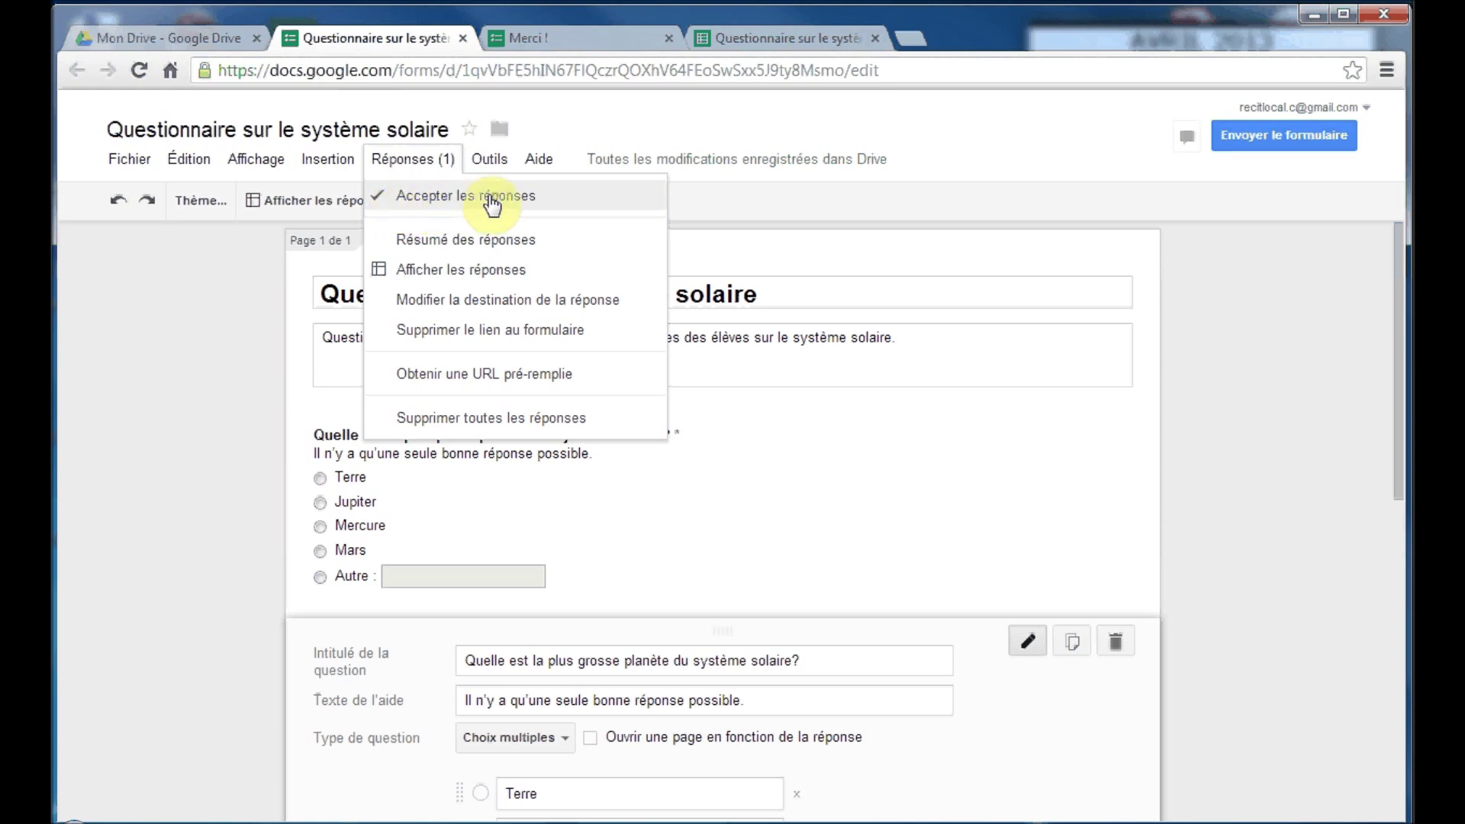
click(435, 197)
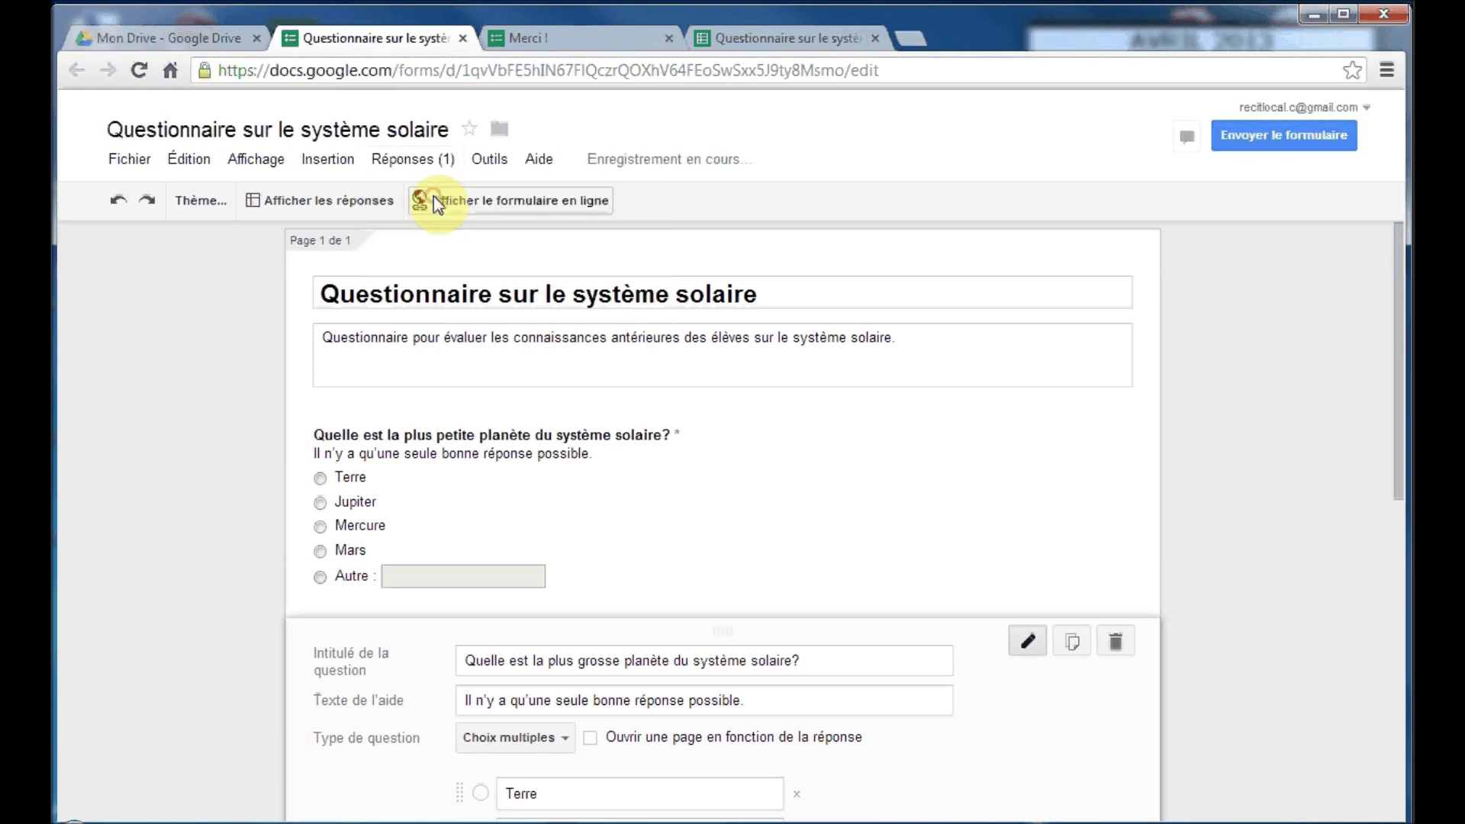
click(417, 162)
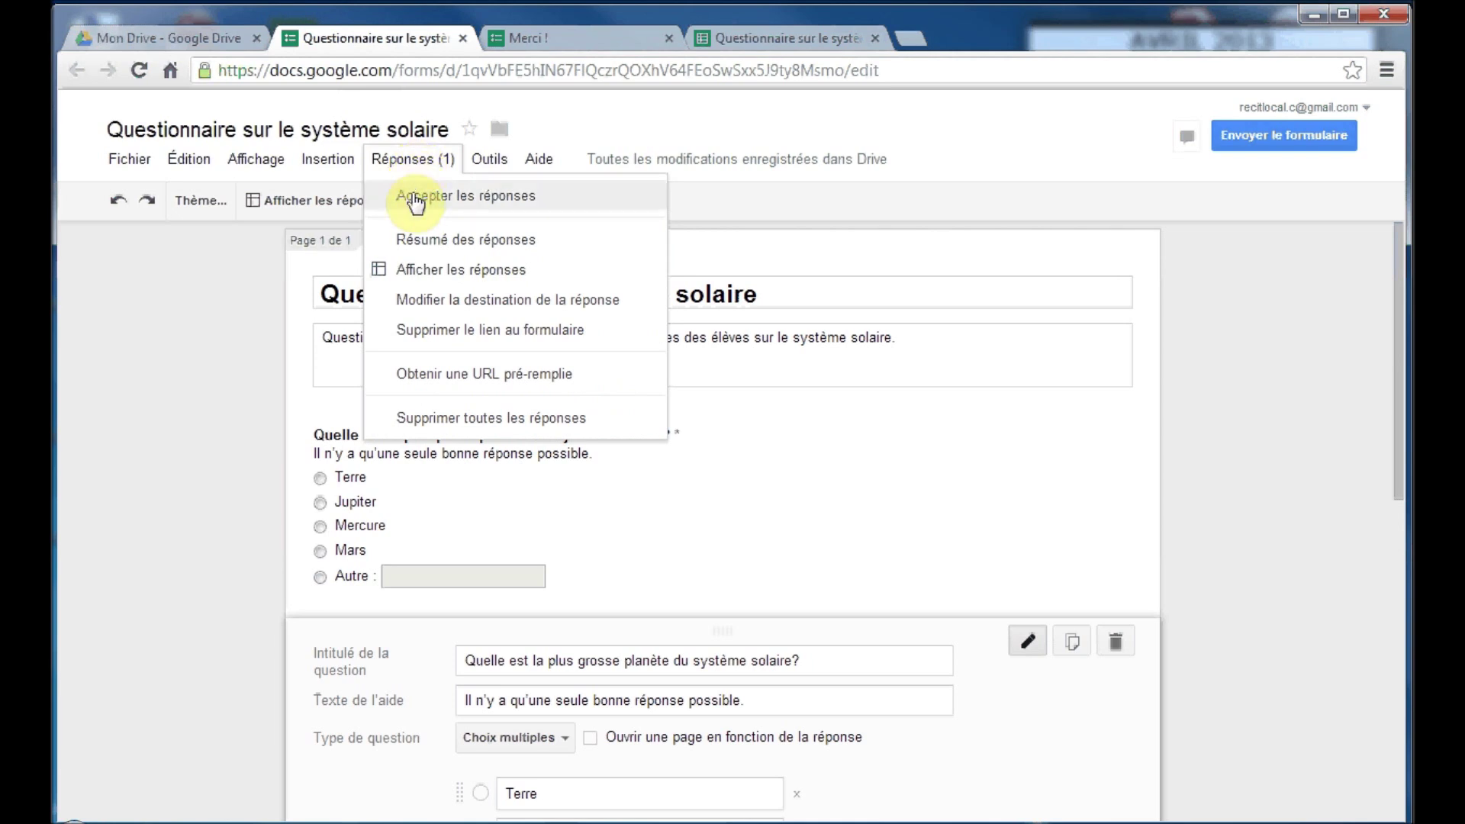
click(416, 200)
View the summary of responses with its charts for both questions, and close it
click(412, 162)
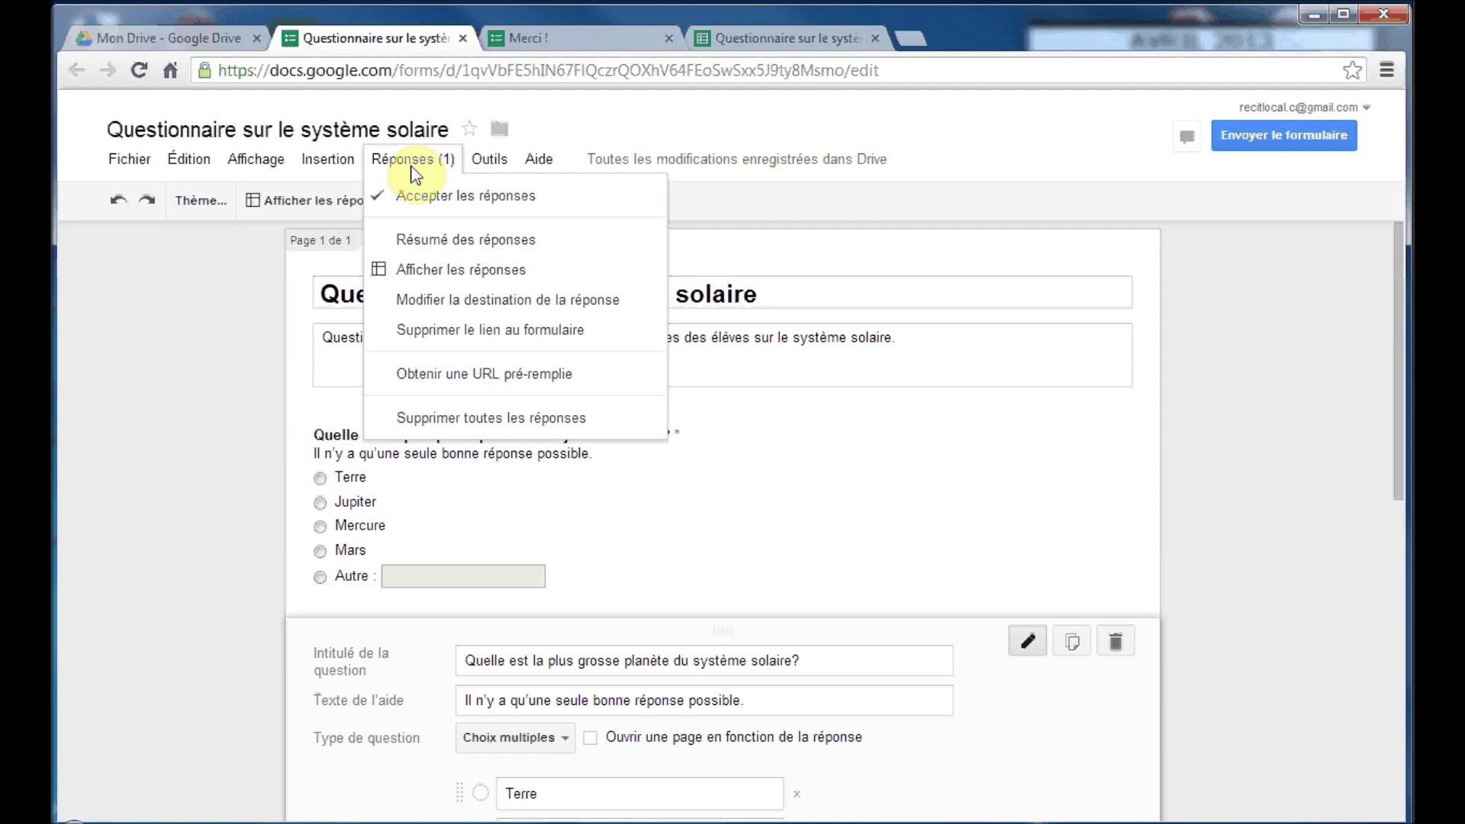
click(471, 243)
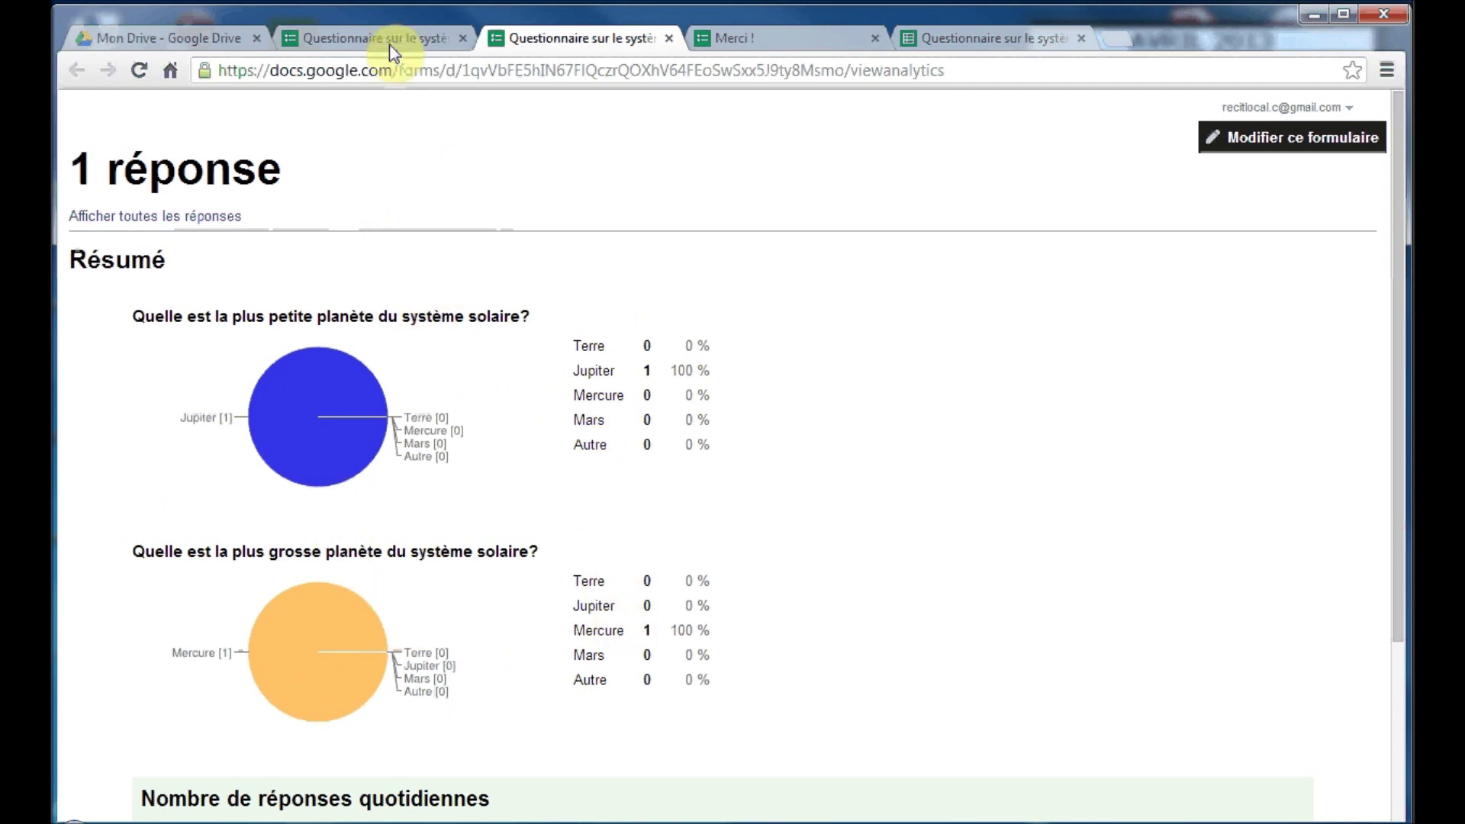
click(667, 38)
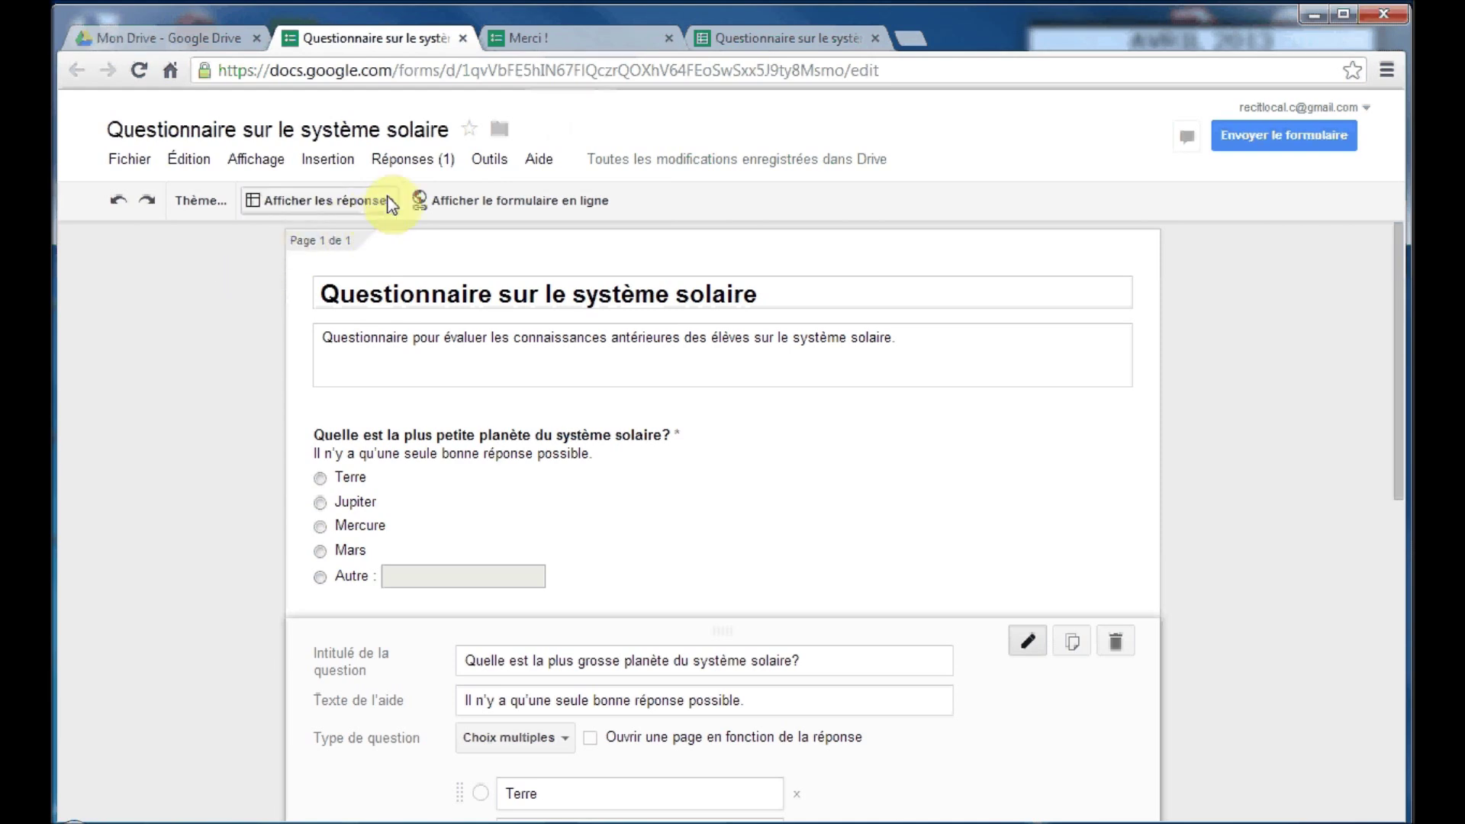
Look at the options for changing the response destination, and close them without changes
click(412, 161)
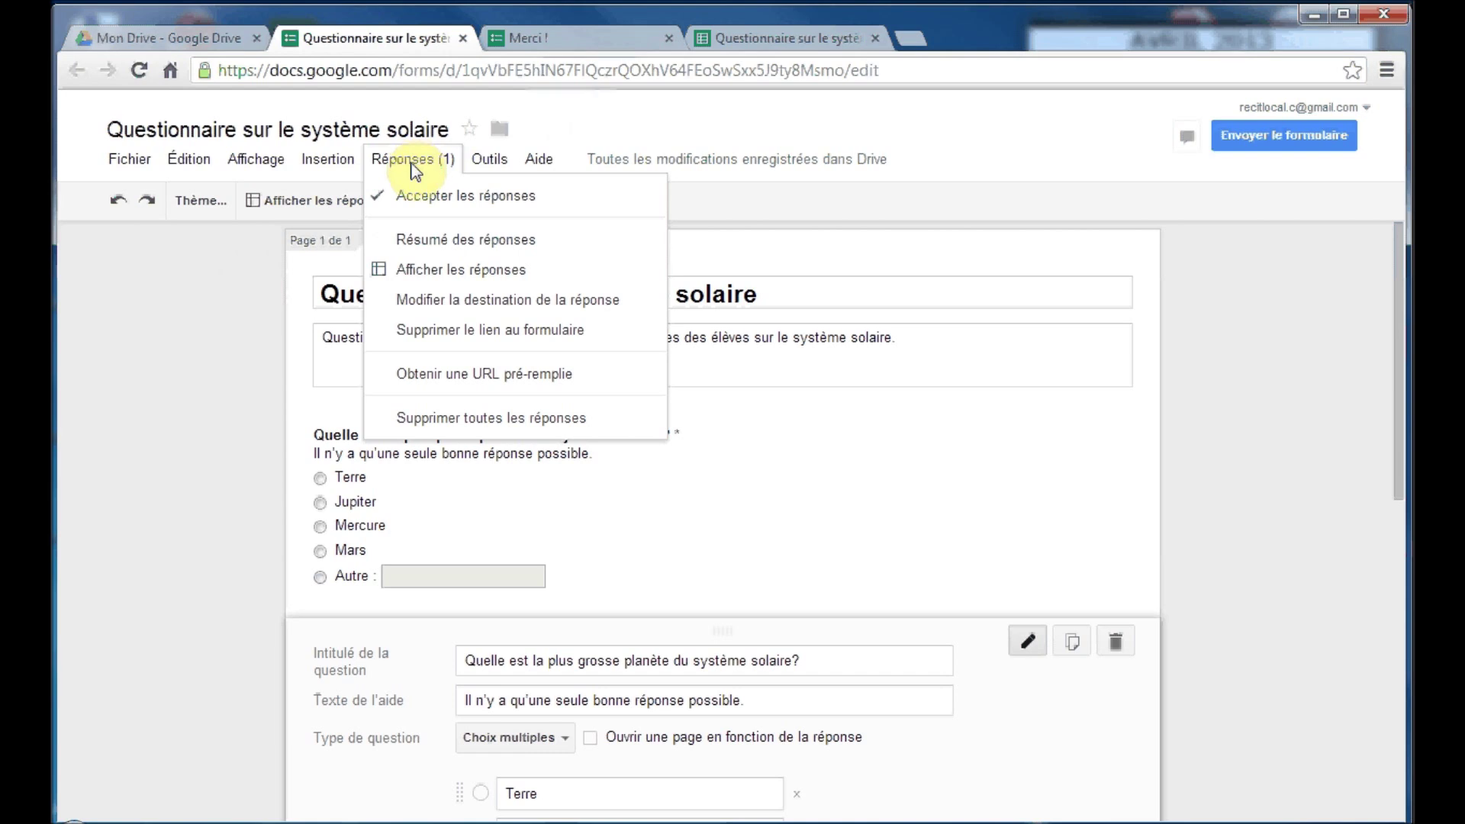
click(584, 301)
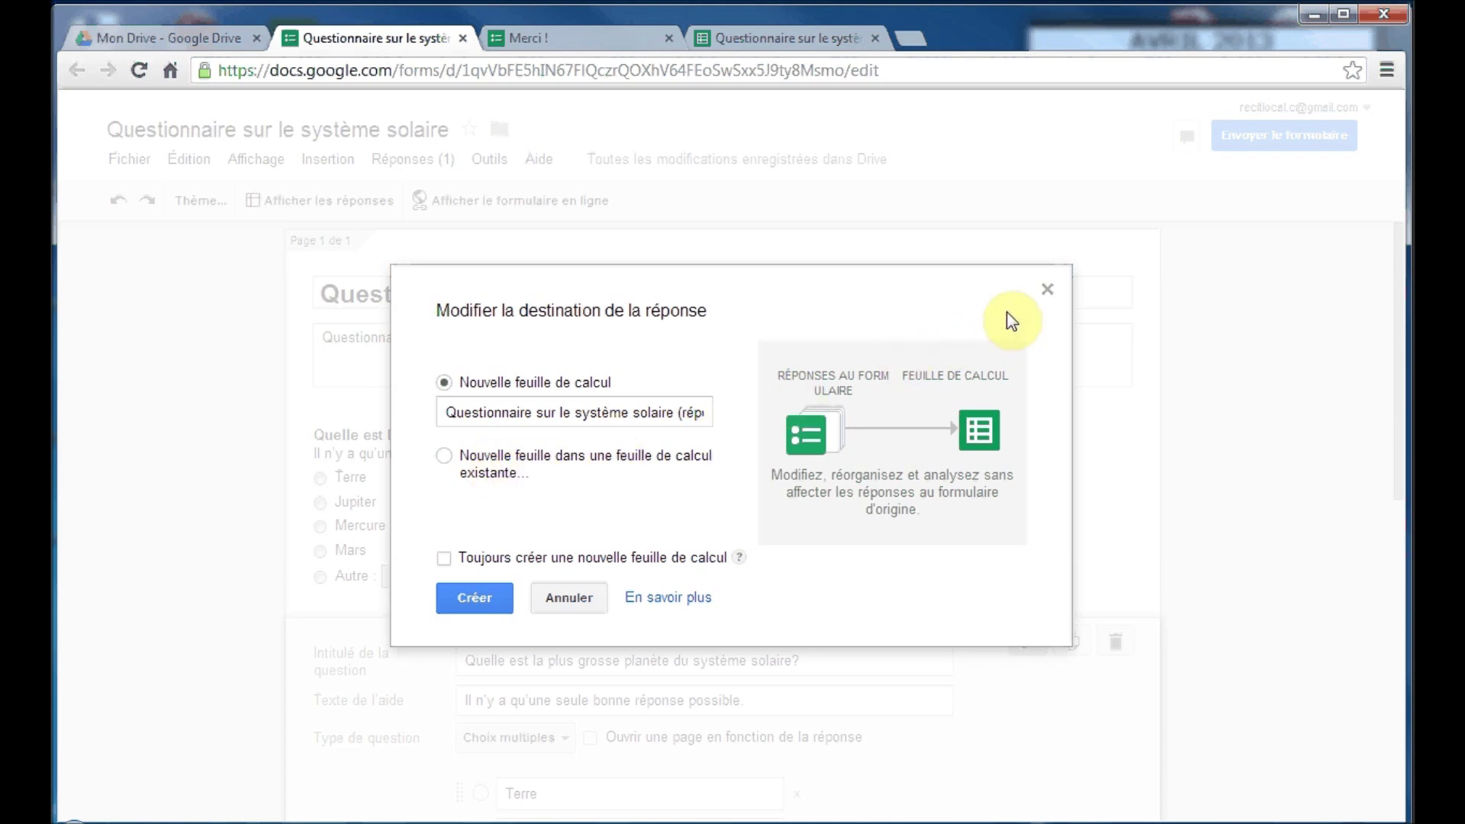
click(1047, 290)
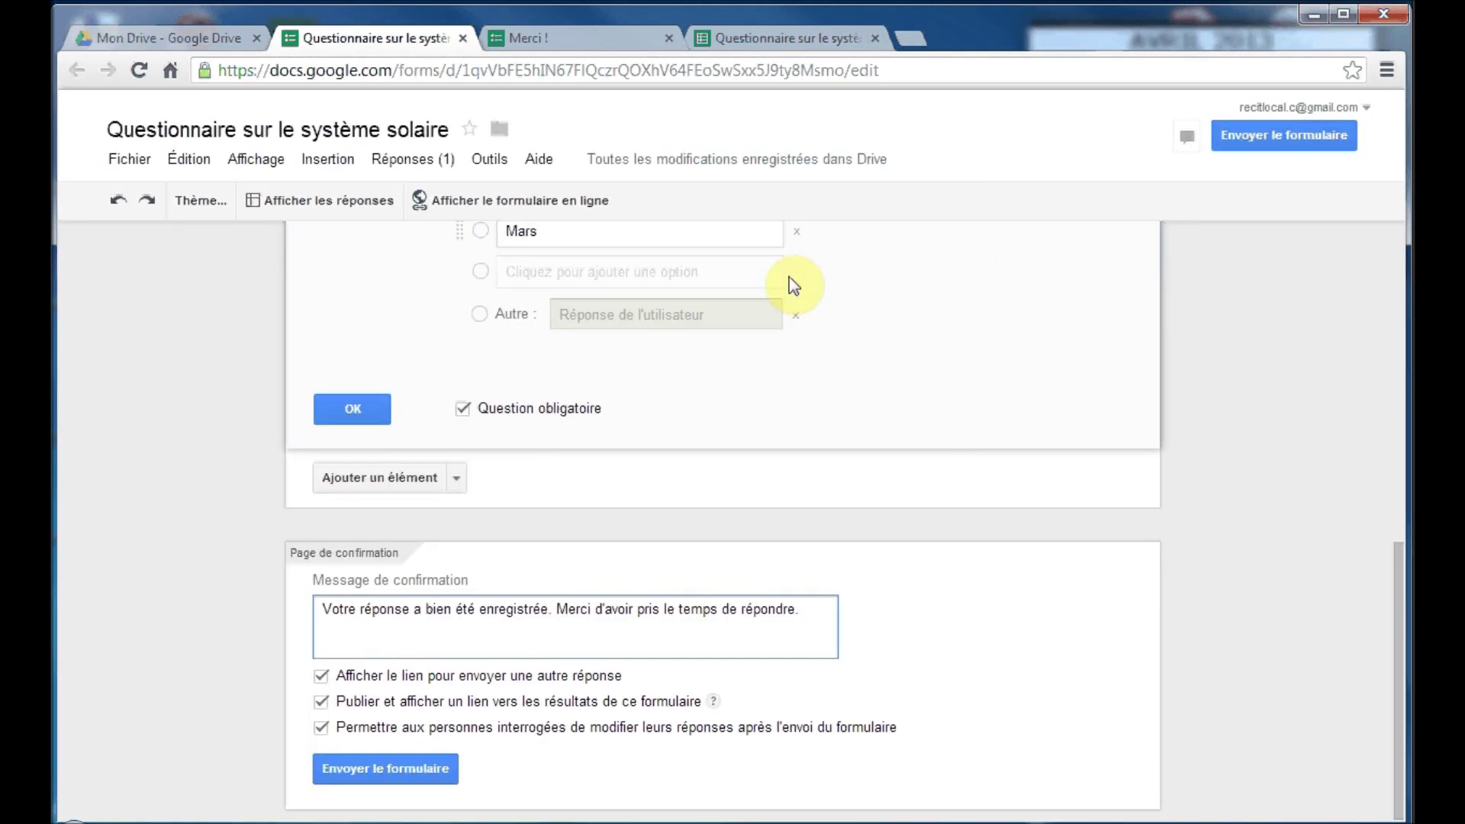
Try removing the link between the form and its response spreadsheet, and cancel the removal
click(413, 165)
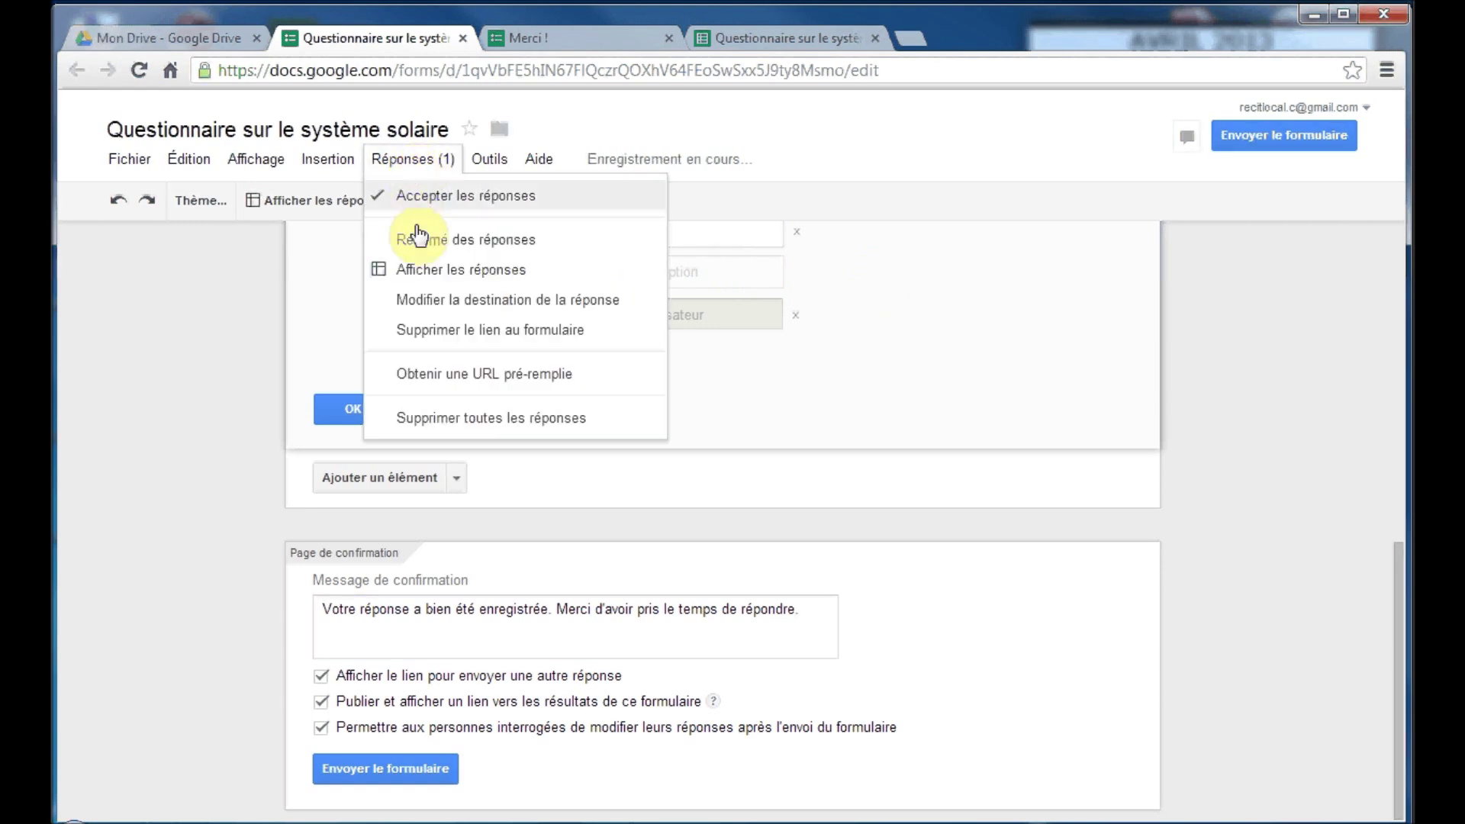
click(494, 331)
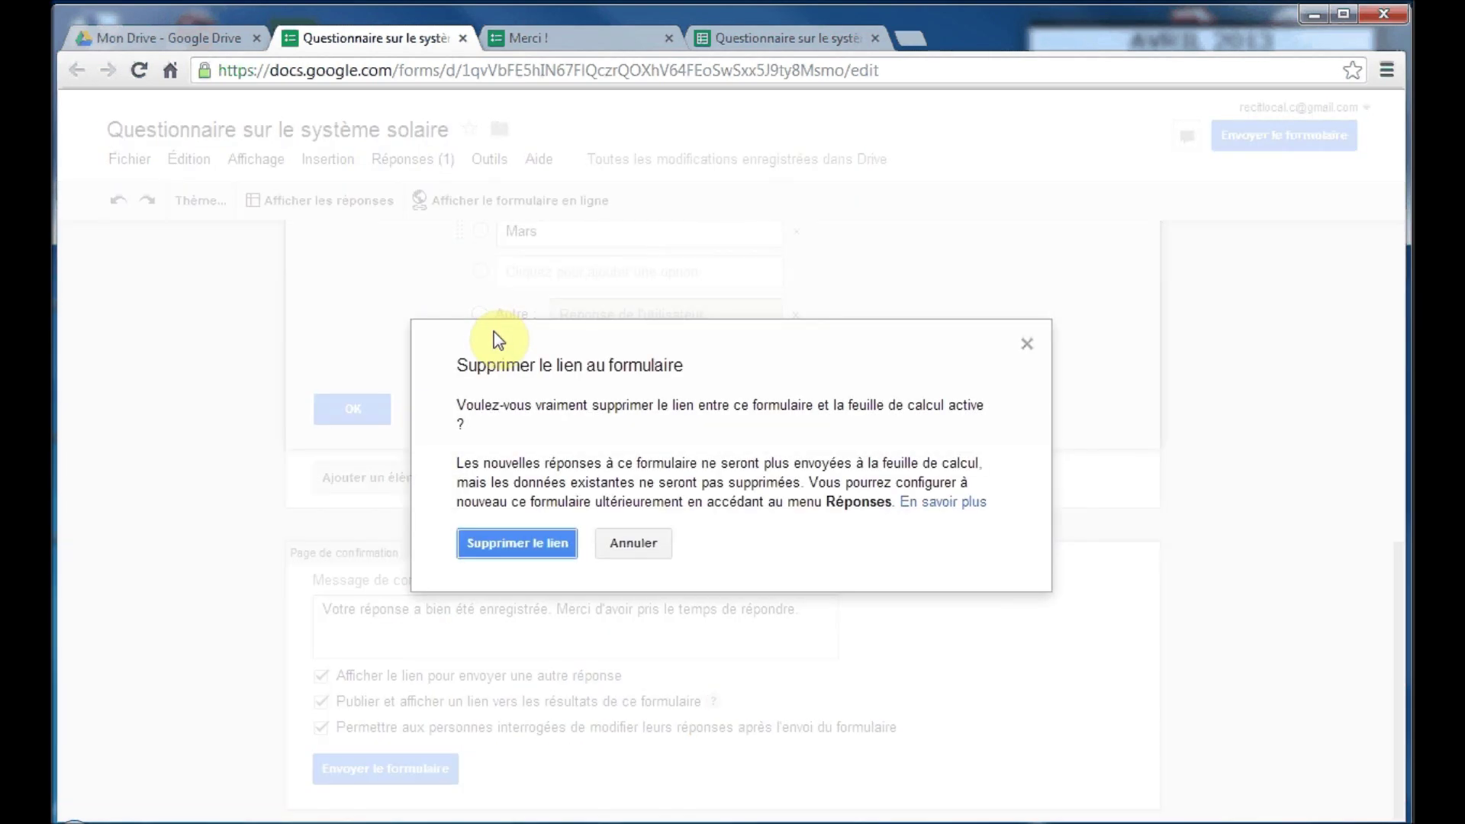
click(626, 544)
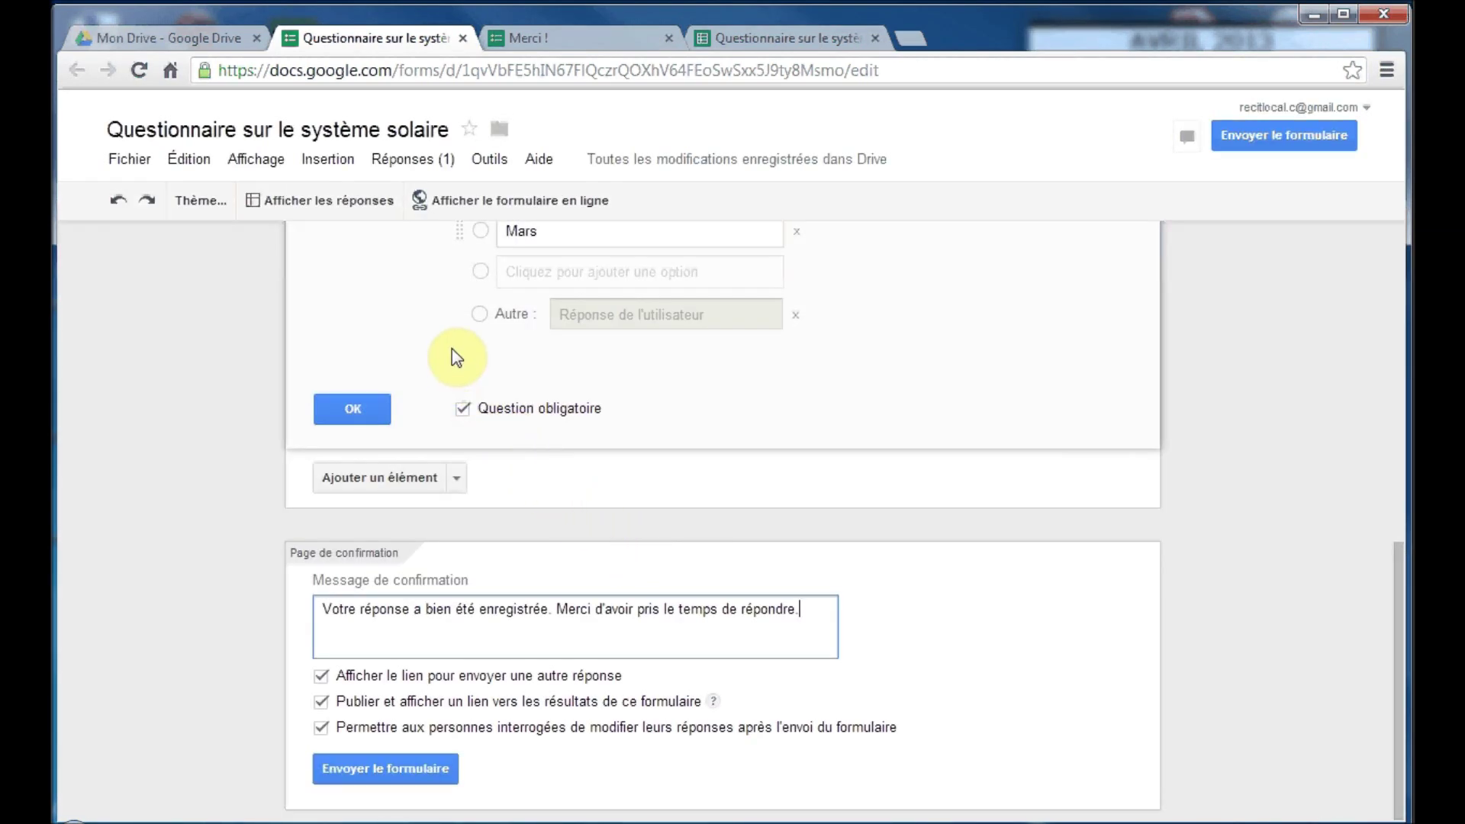
Try deleting all of the form's responses, cancel the deletion, and go back to the start of the form
click(416, 158)
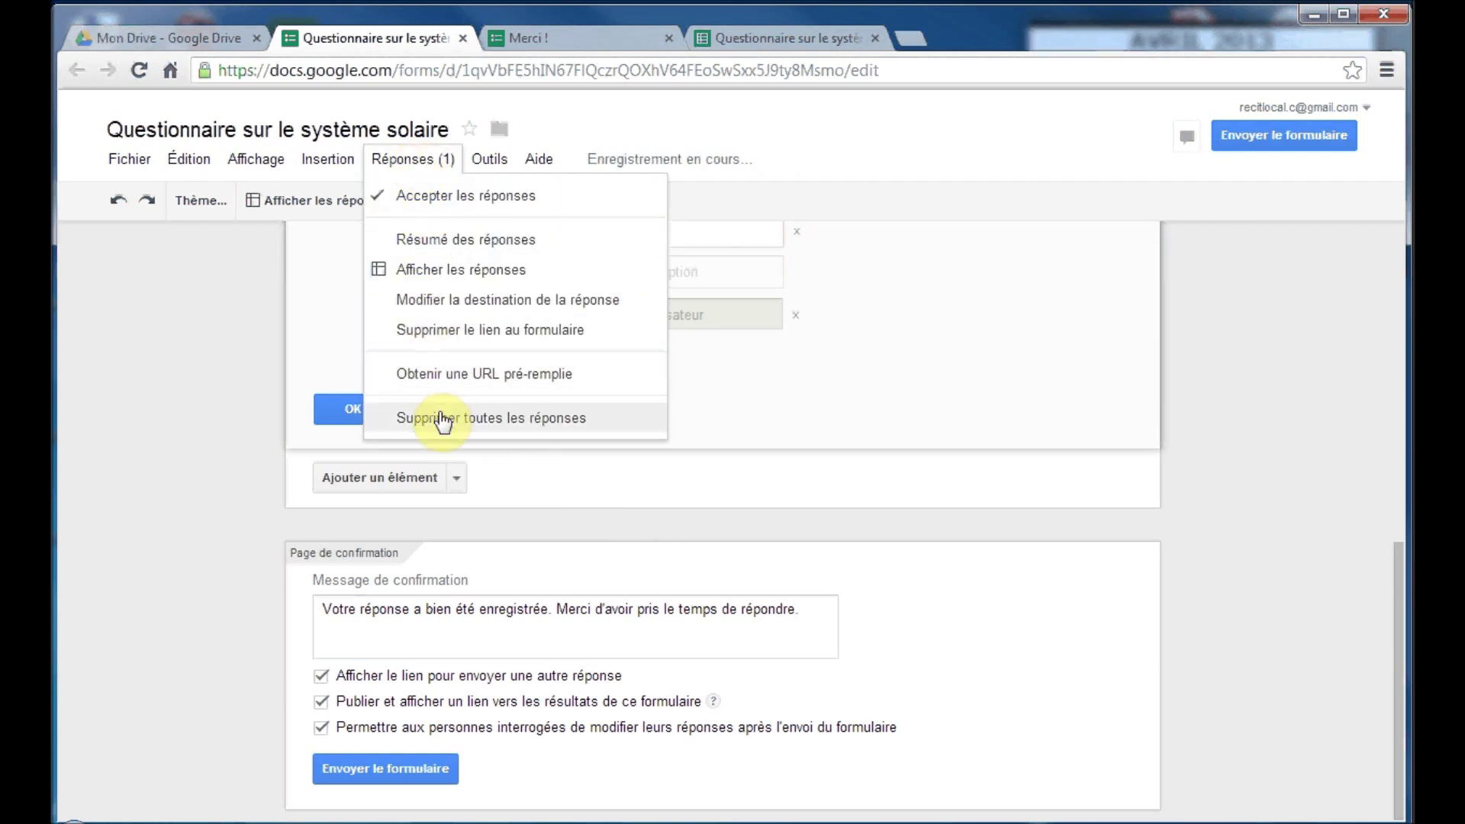
click(504, 417)
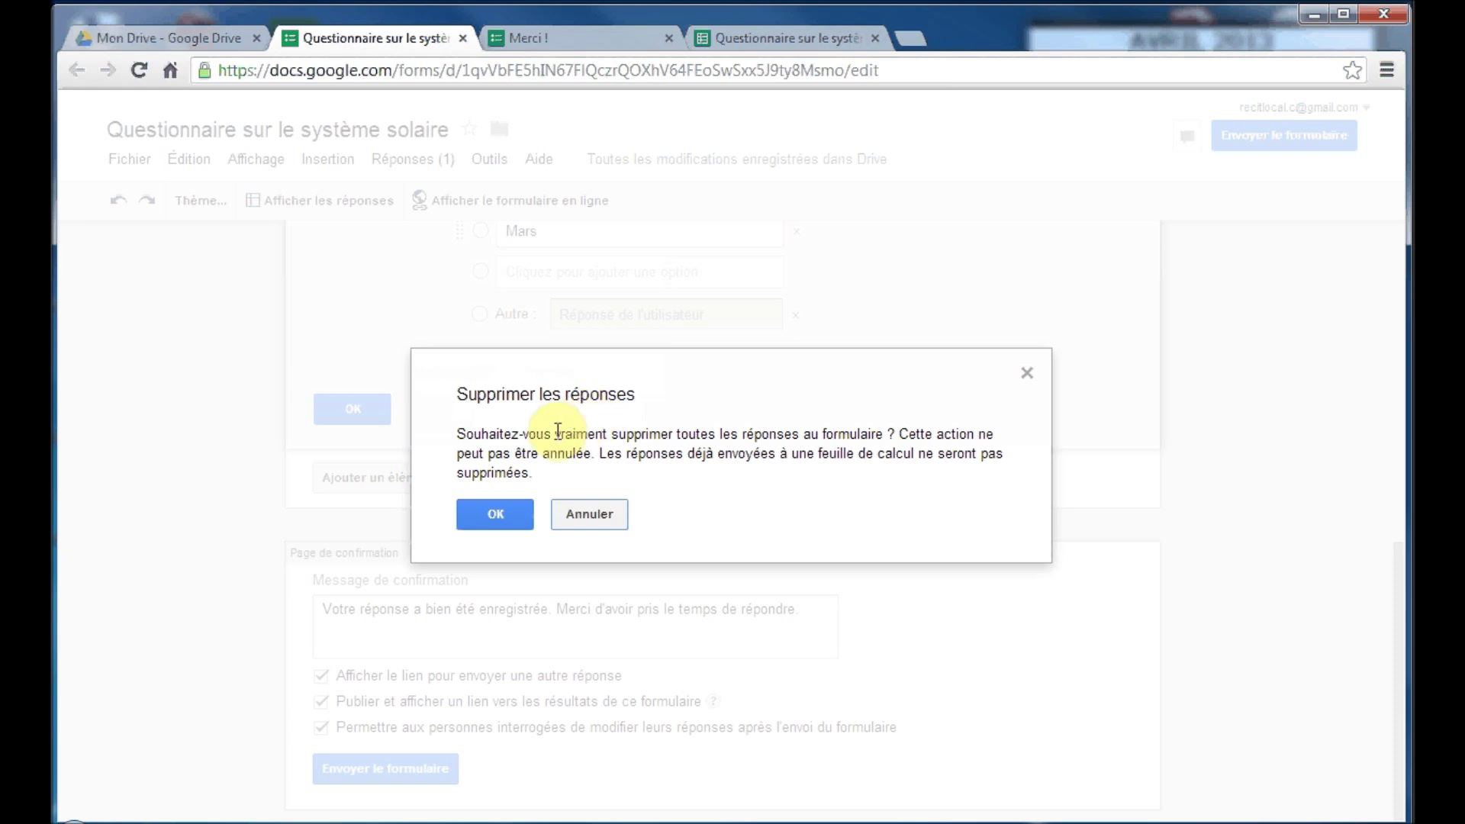
click(588, 517)
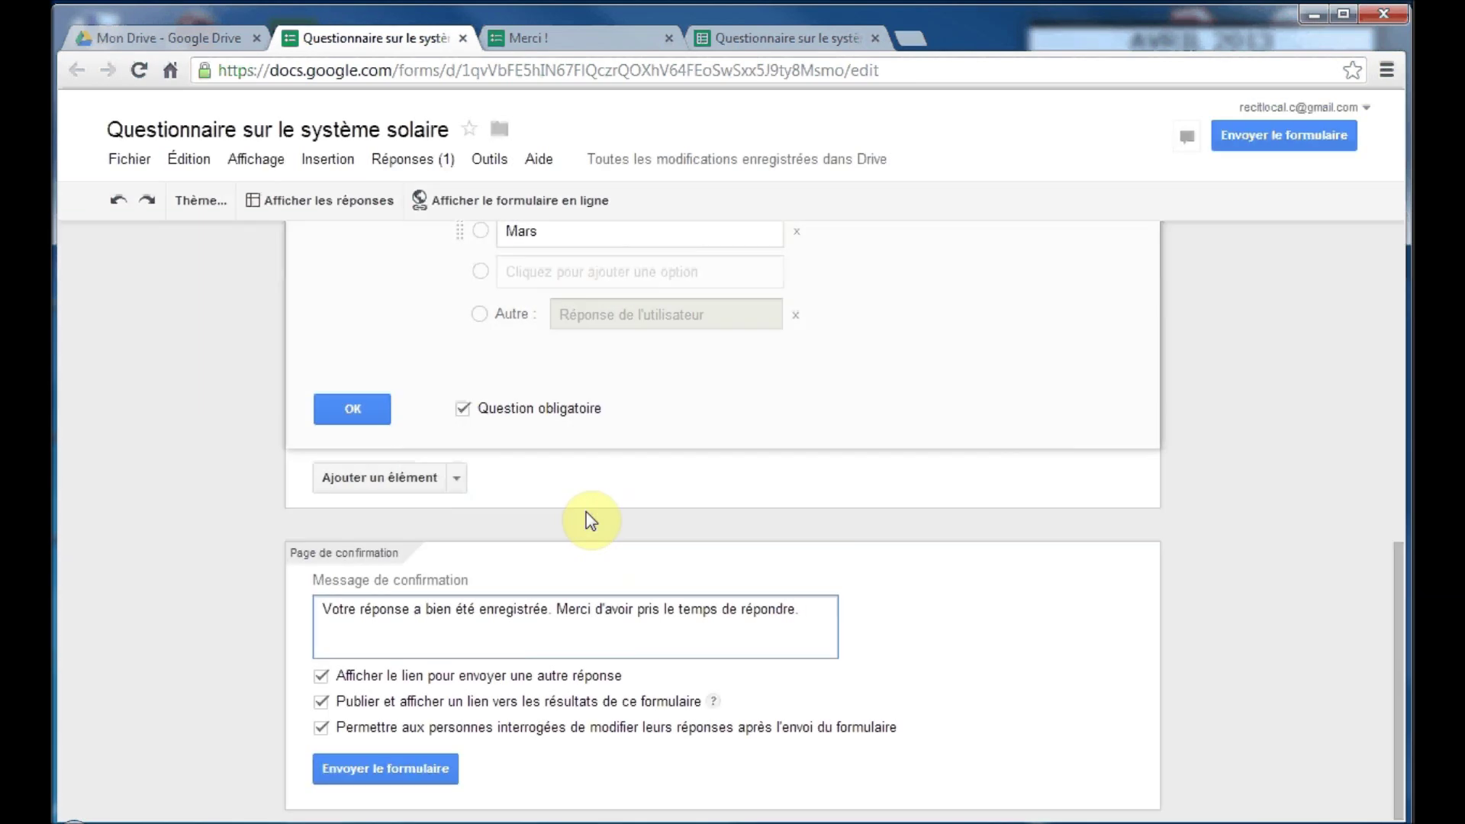
scroll(220, 479, up, 8)
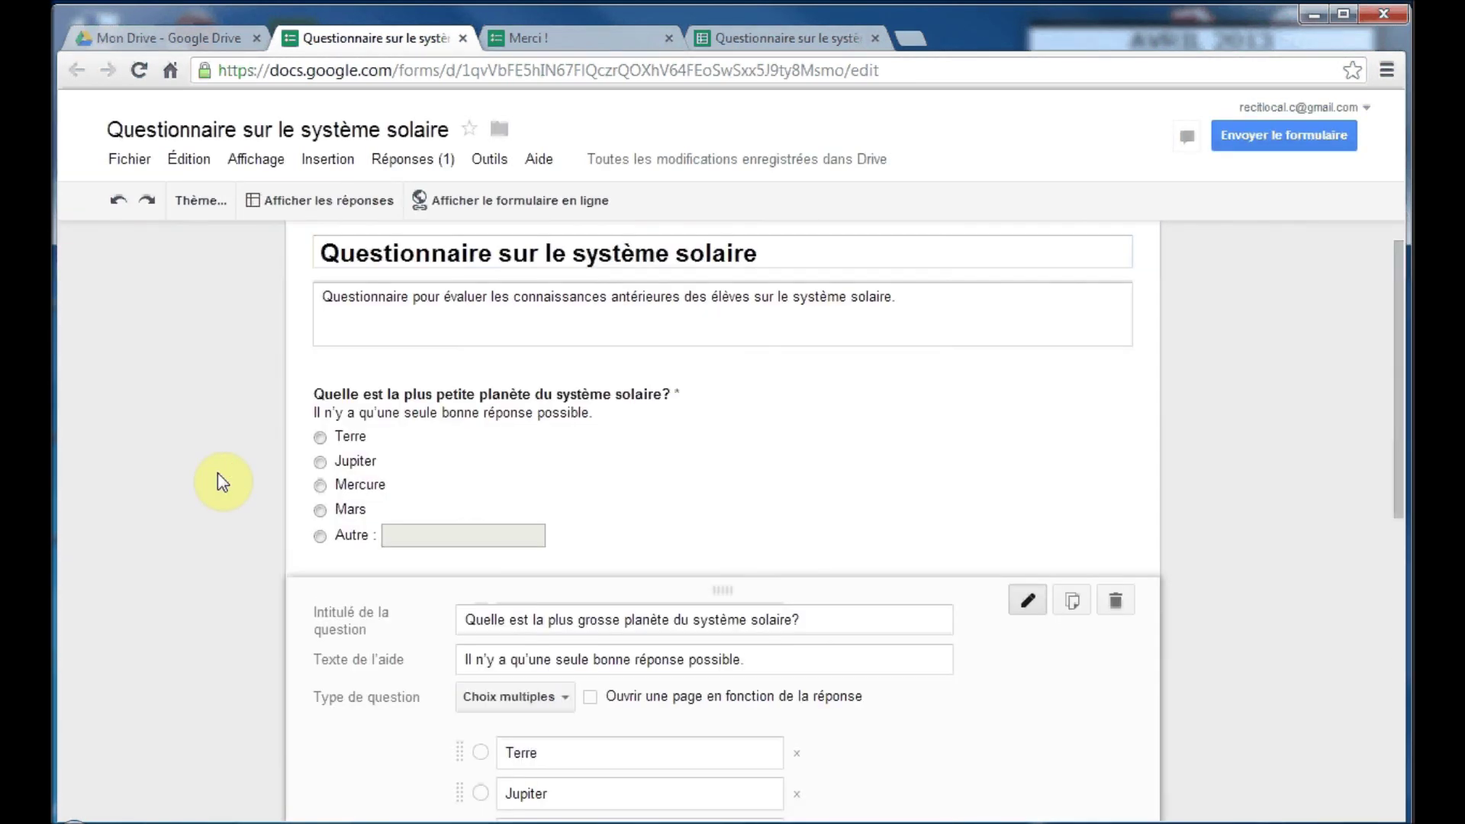
scroll(222, 480, up, 1)
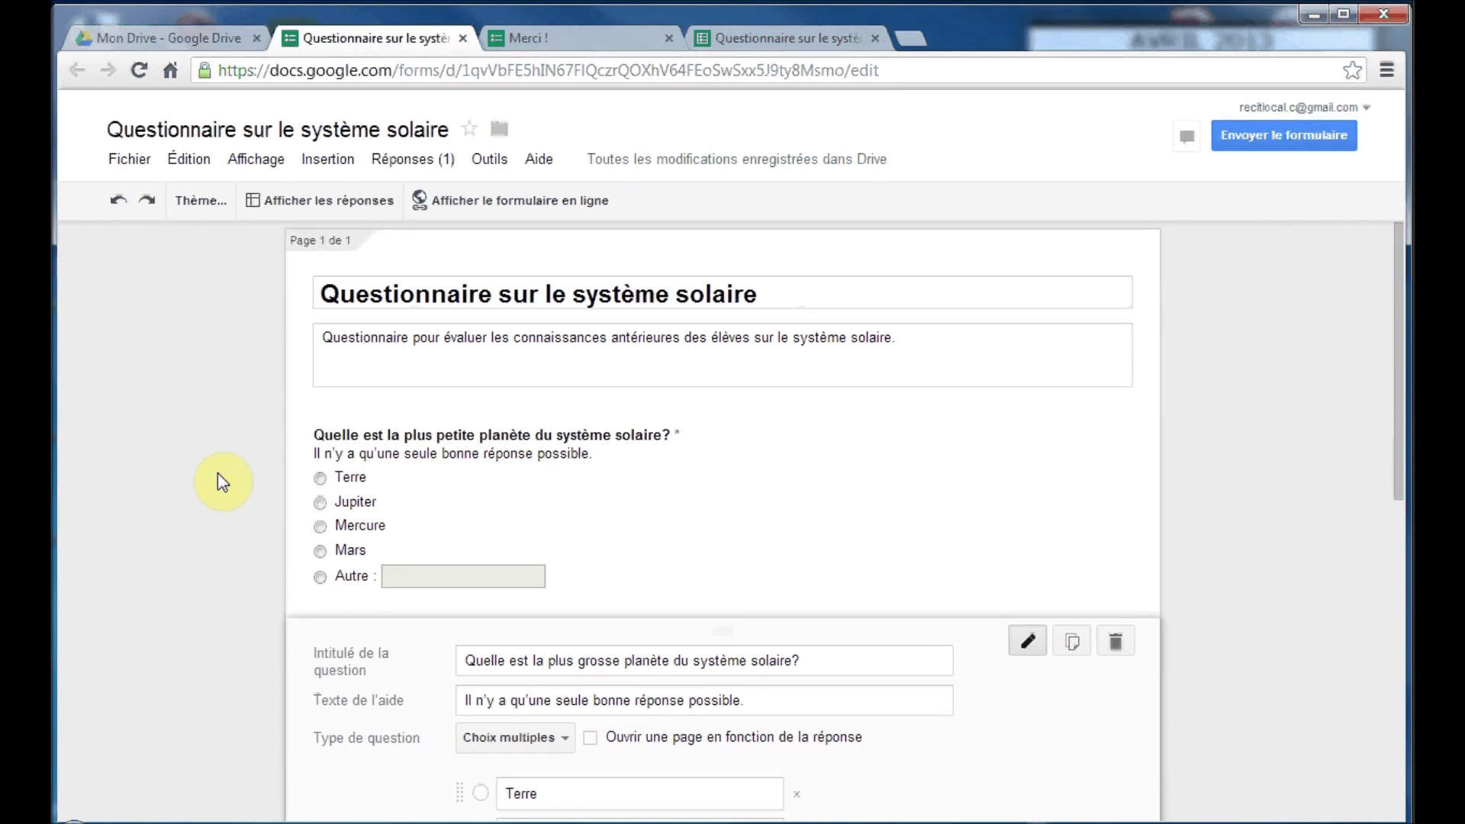